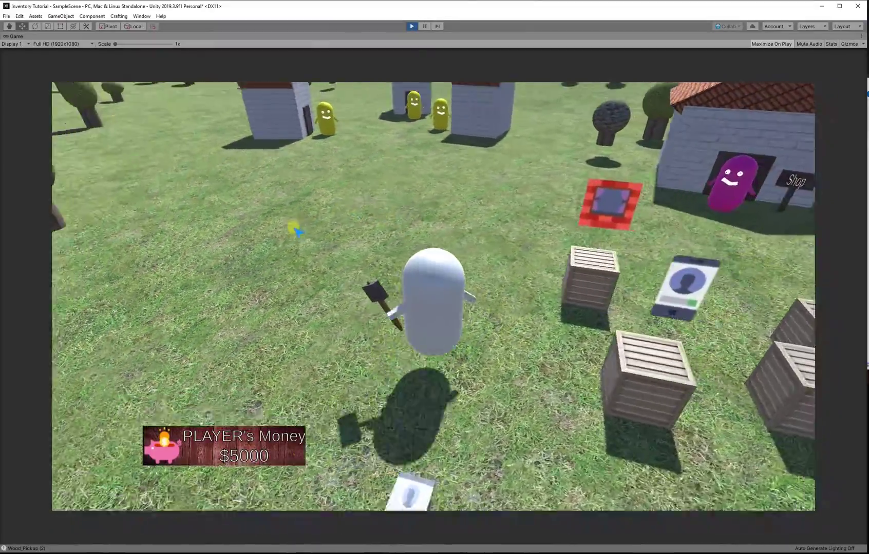
Step: Demonstrate the running game's inventory by opening it, dropping the alarm clock and some wood, and walking around the dropped items
right_click_drag(619, 235, 465, 221)
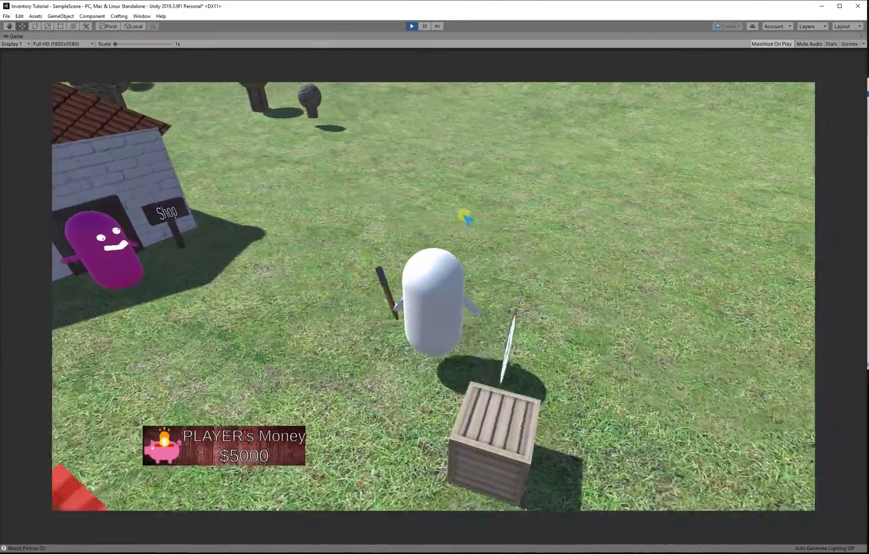
key("i")
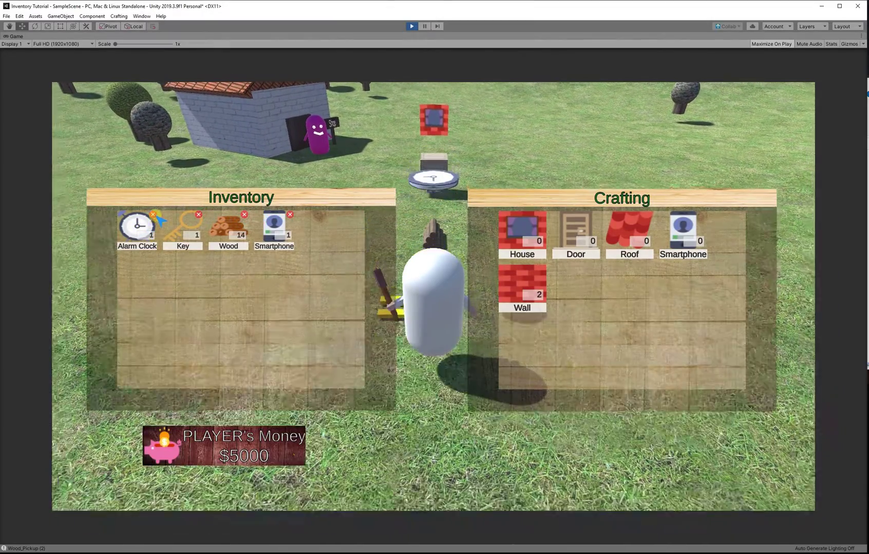
left_click(199, 215)
key("d")
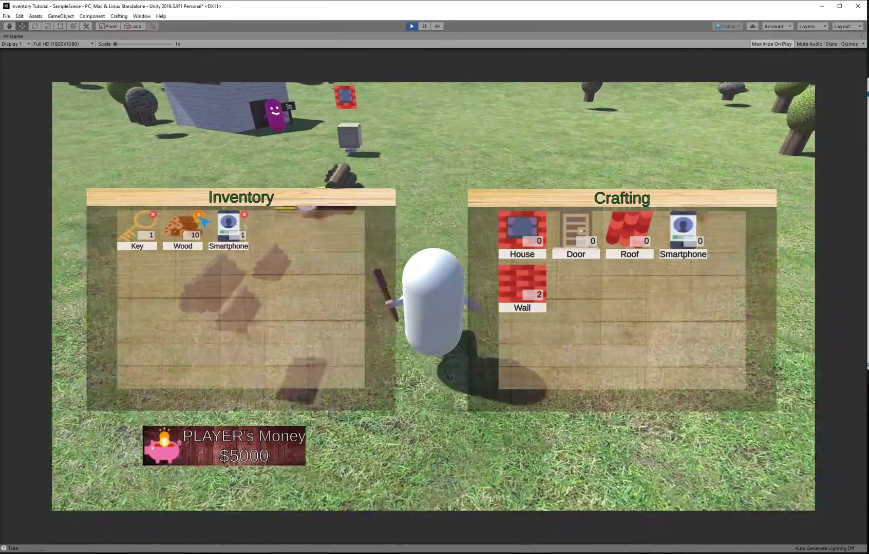
key("i")
key("w")
key("a")
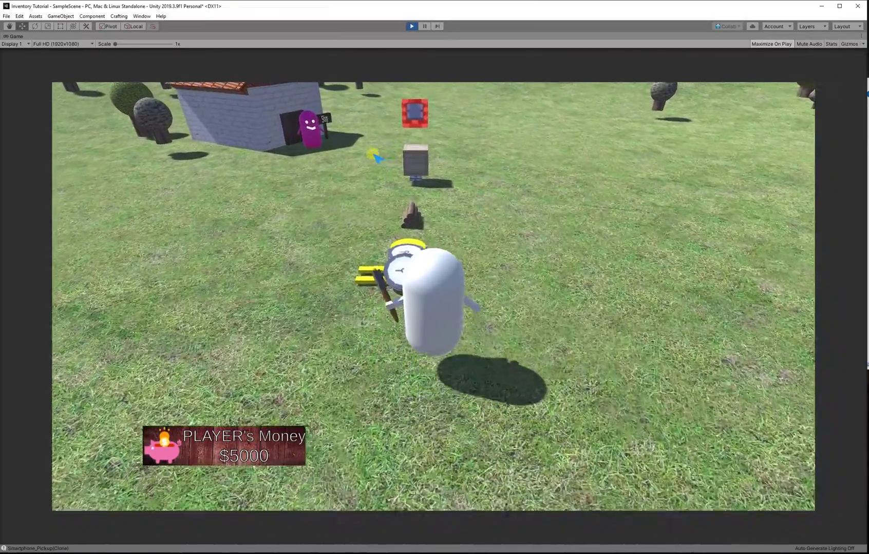
key("i")
right_click_drag(355, 157, 349, 157)
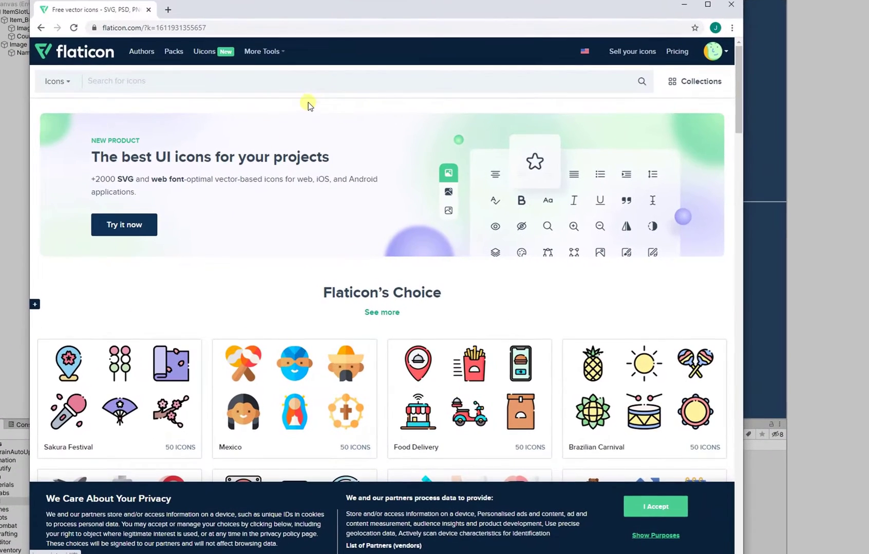
Step: Search Flaticon for "red x" and open the round red cancel icon with a white cross
type("red x")
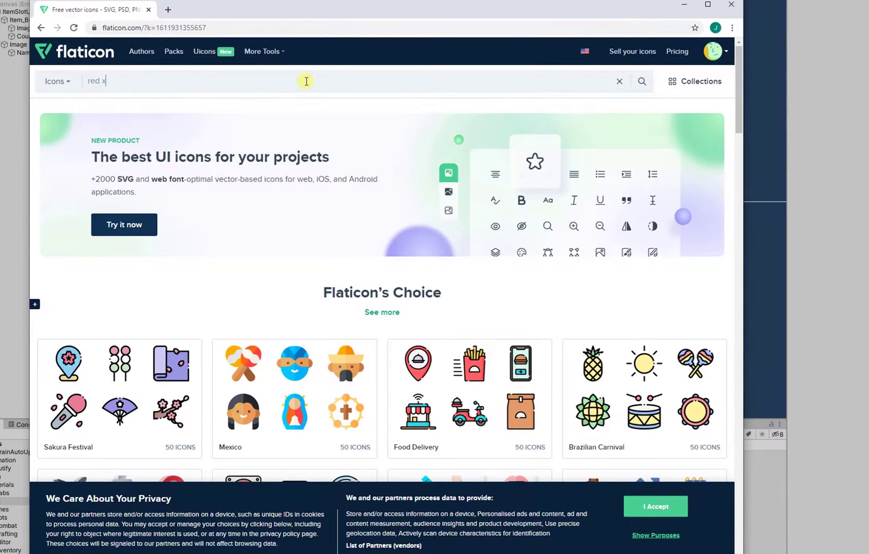
key("Return")
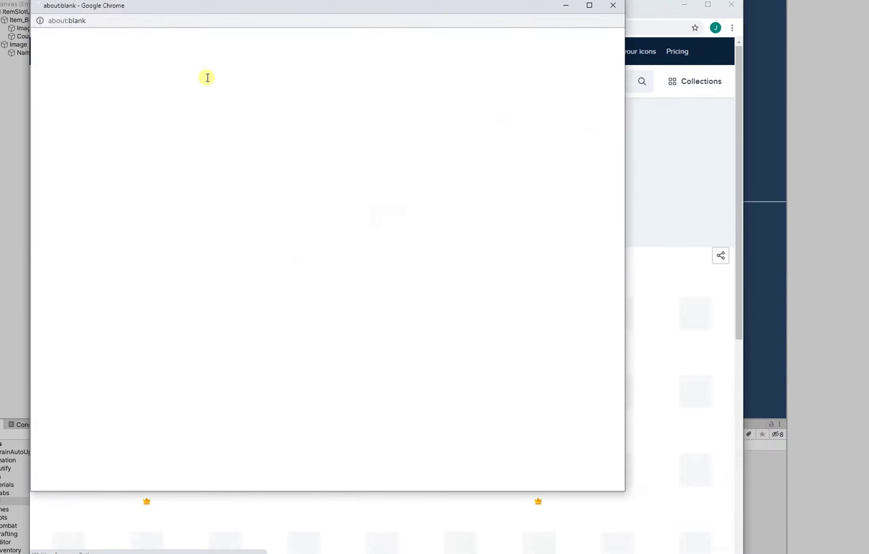
left_click(612, 5)
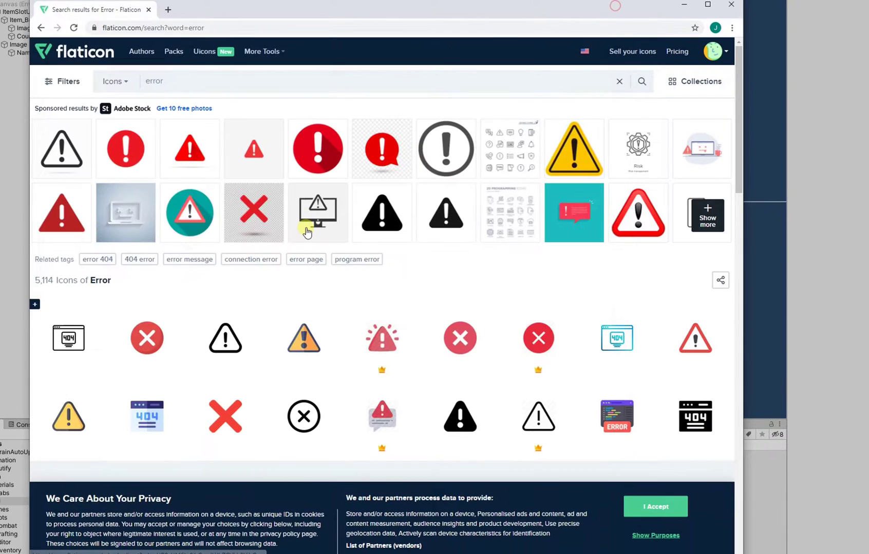
left_click(147, 337)
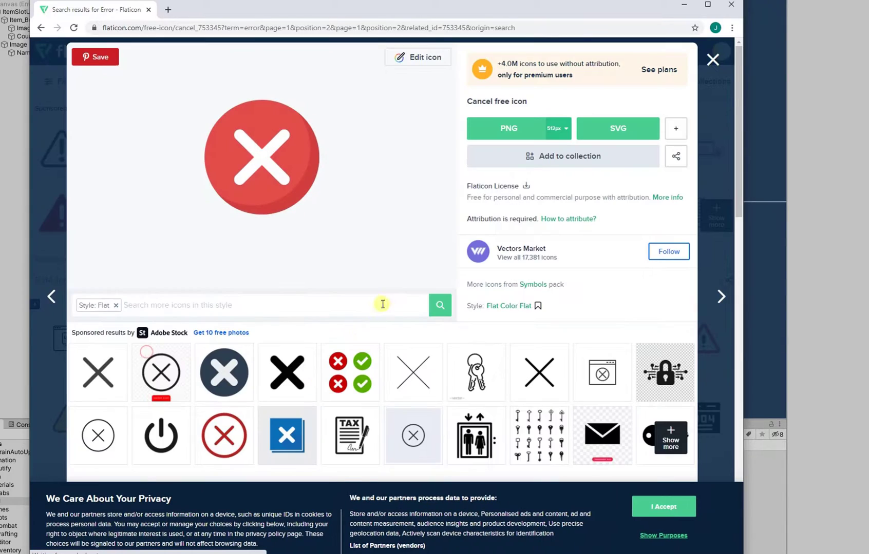
Step: Download the cancel icon as a free PNG, completing the image check by selecting the pictures with boats
left_click(497, 139)
left_click(538, 293)
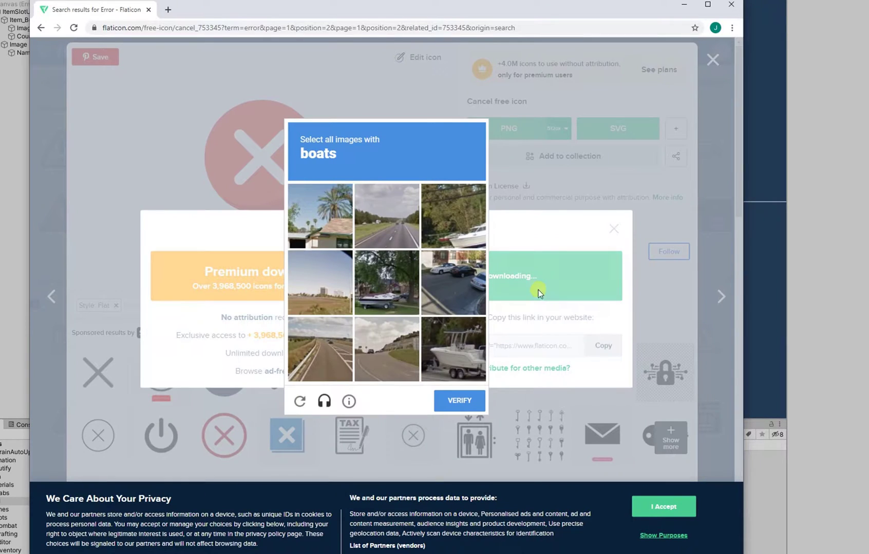
left_click(474, 334)
left_click(371, 309)
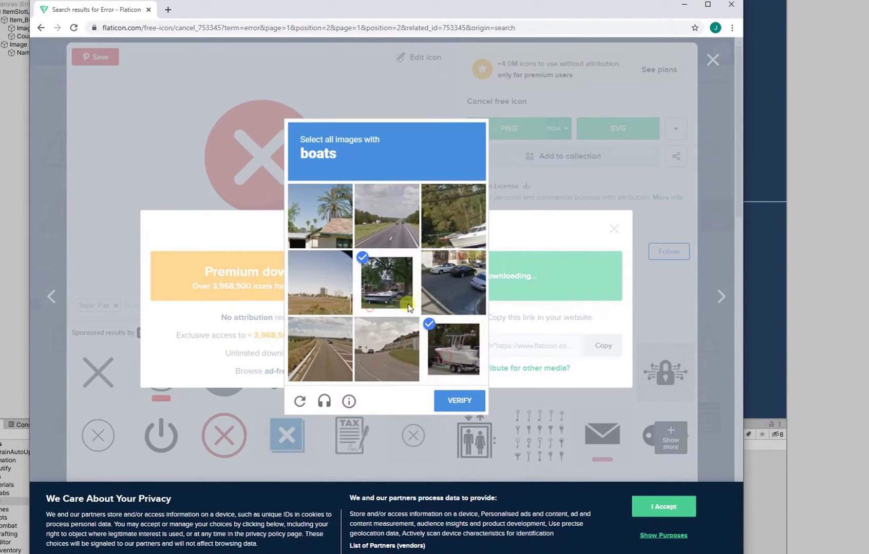
left_click(462, 242)
left_click(454, 400)
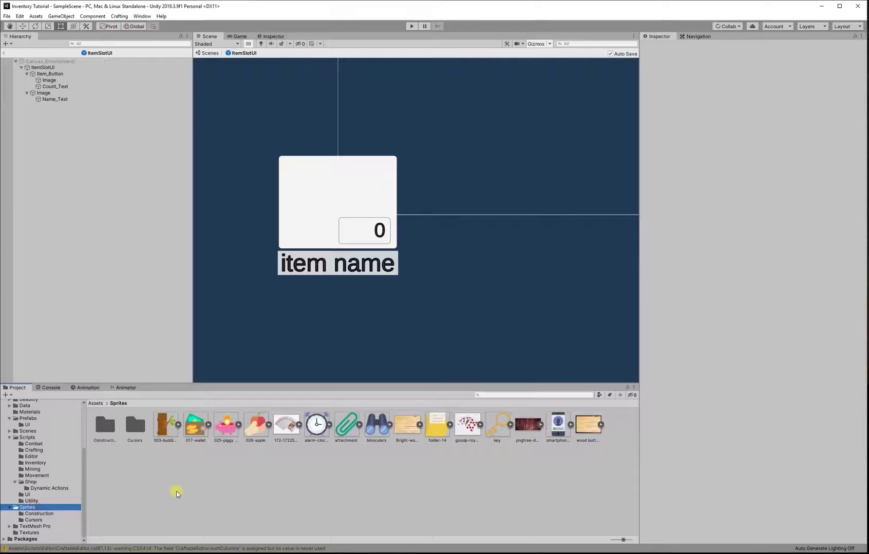
Step: Switch to Unity, create a folder named UI inside Sprites, and import the downloaded cancel icon into it
right_click(177, 490)
mouse_move(229, 286)
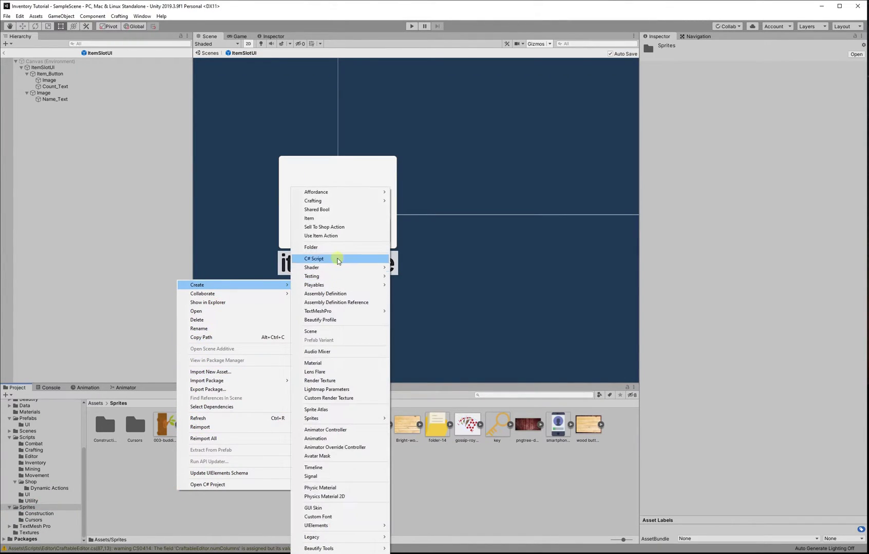
left_click(335, 248)
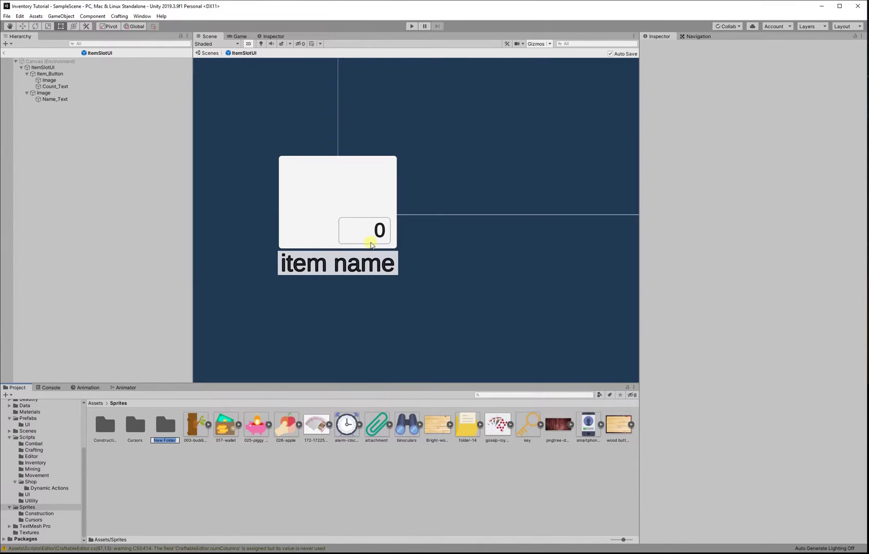
type("UI")
key("Return")
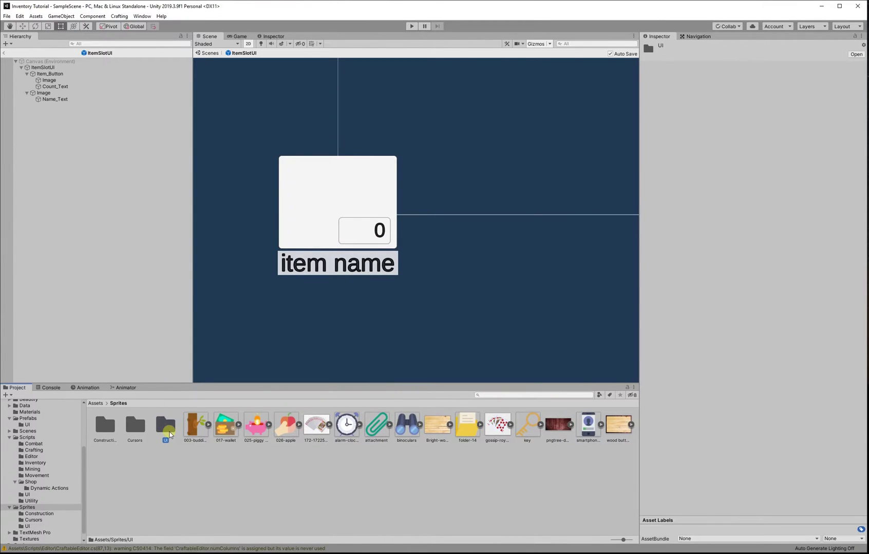
double_click(166, 425)
left_click_drag(248, 413, 255, 437)
Step: Set the cancel icon's texture type to Sprite (2D and UI), change its max size and apply the import settings
left_click(106, 428)
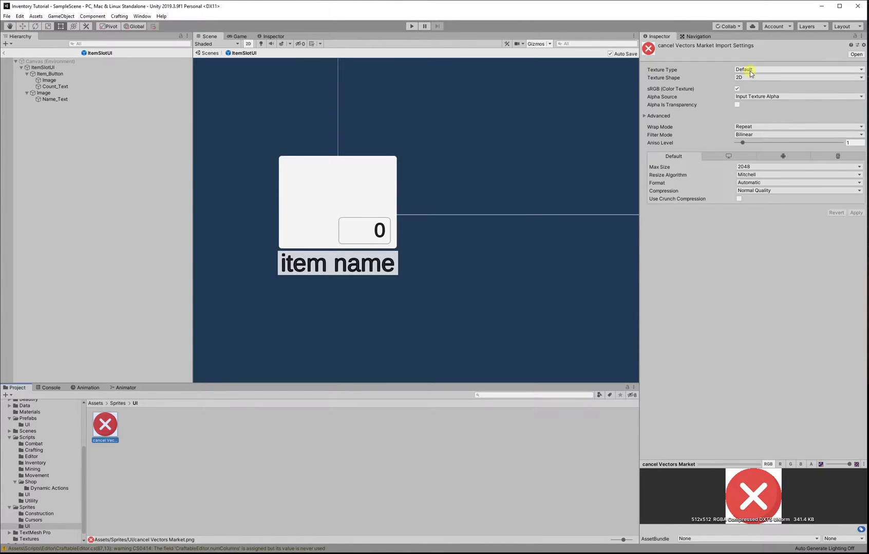
left_click(750, 70)
left_click(767, 105)
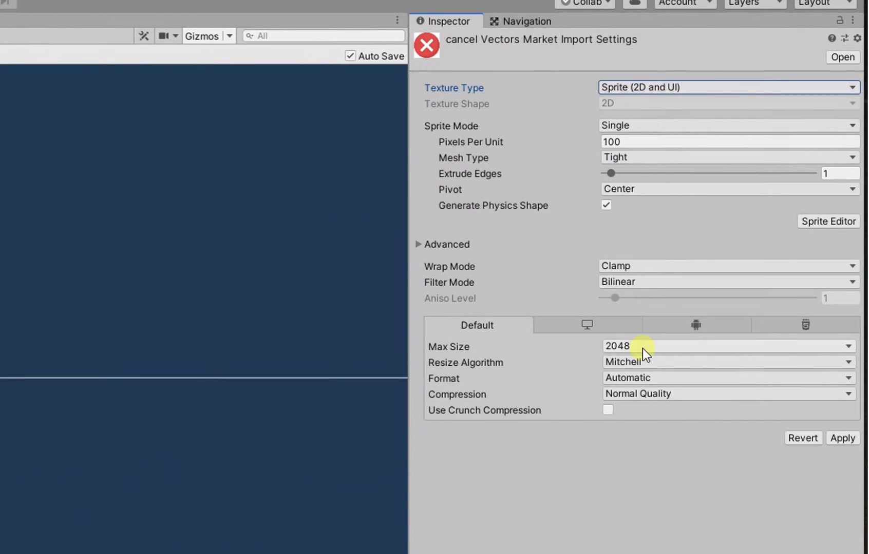
left_click(647, 340)
left_click(662, 425)
left_click(842, 438)
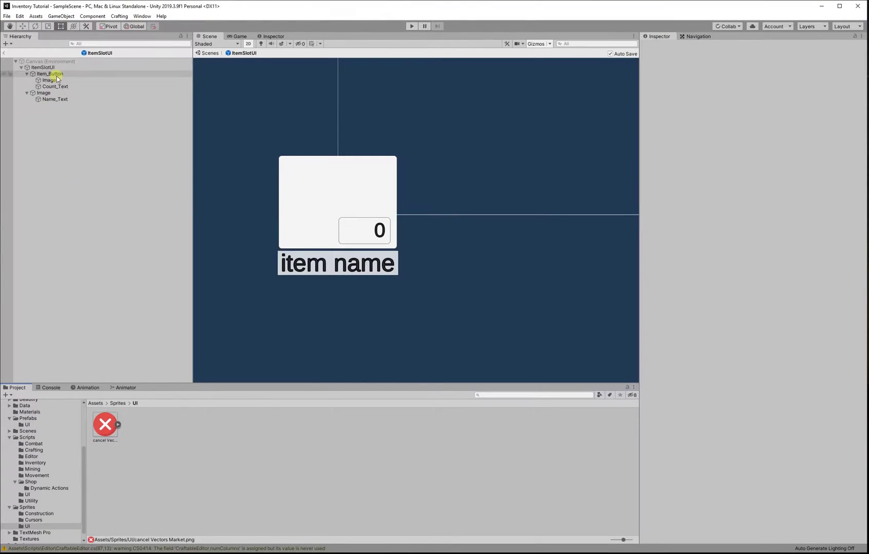
Step: Add a UI Button as a child of ItemSlotUI in the prefab
right_click(38, 69)
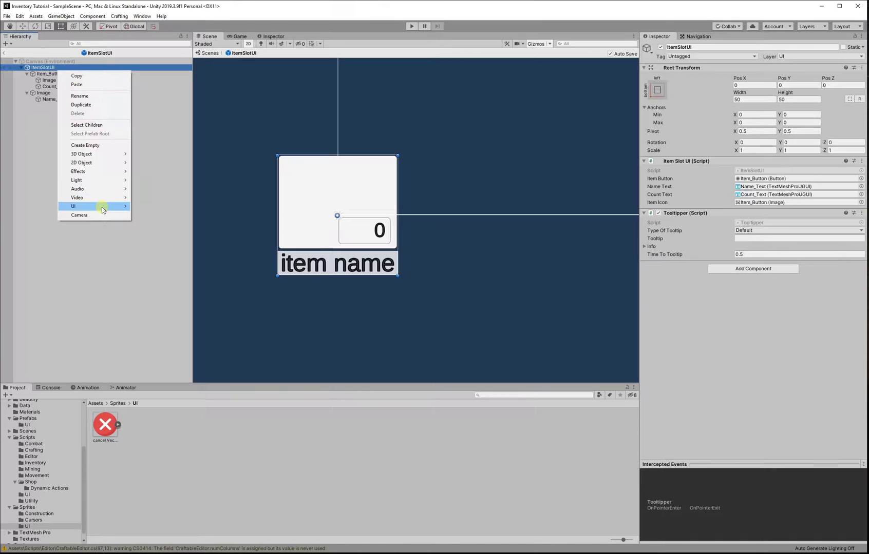
mouse_move(103, 206)
left_click(174, 244)
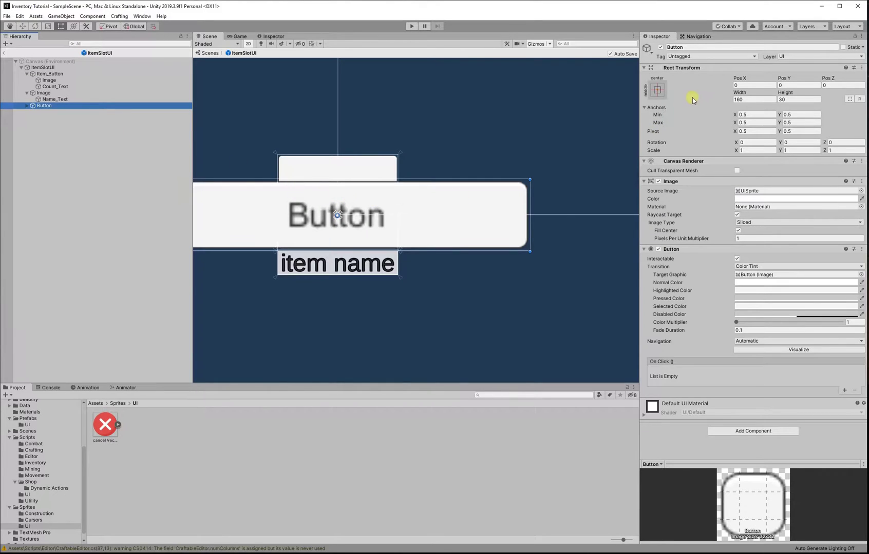
Step: Set the new button's anchors to minimum X 0, Y 0.8 and maximum X 0.25, Y 1
left_click(748, 115)
type("0")
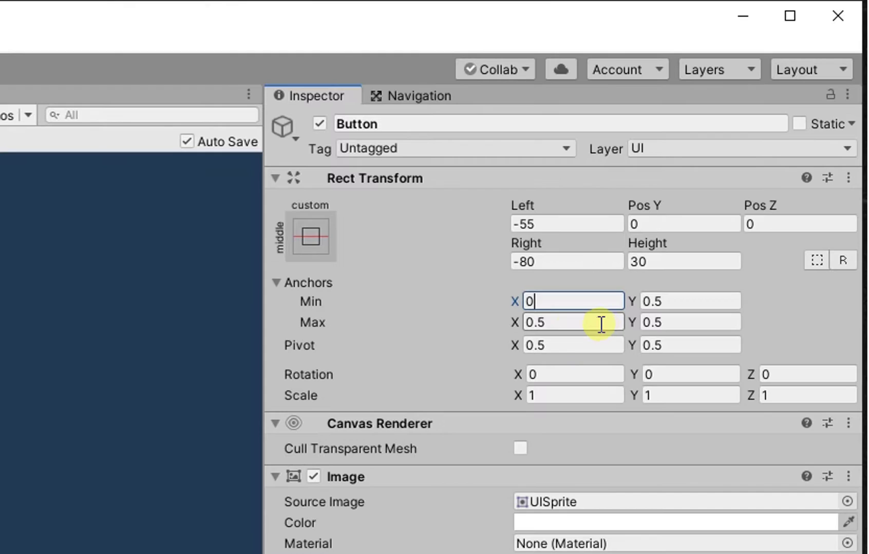
left_click(557, 326)
type(".25")
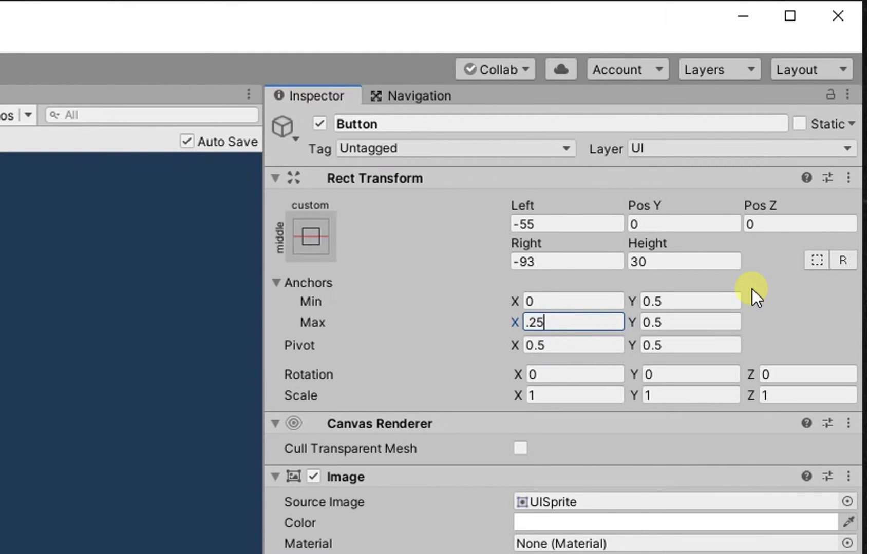
left_click(683, 300)
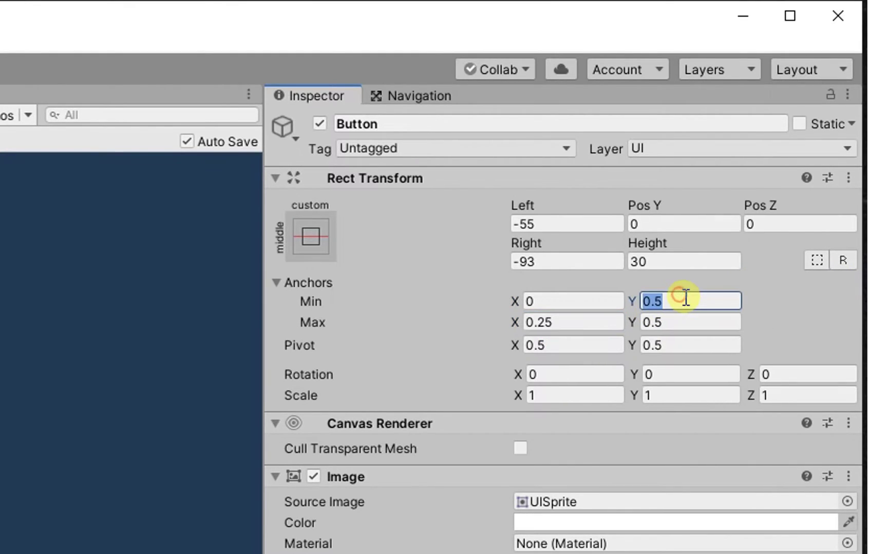
left_click(694, 341)
left_click(703, 299)
double_click(703, 300)
key("BackSpace")
type(".8")
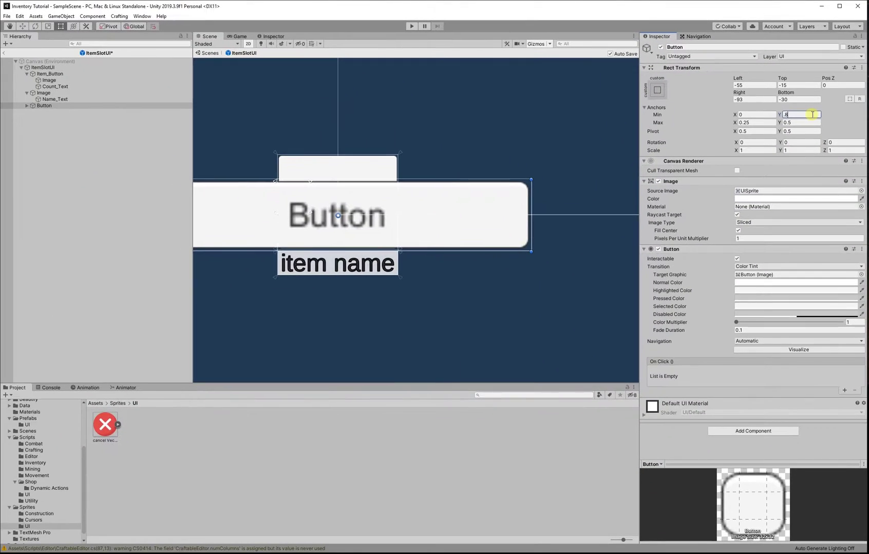
left_click(799, 122)
type("1")
Step: Set the button's left, right, bottom and top offsets to 0 so it fits its anchors
left_click(759, 85)
type("0")
left_click(760, 97)
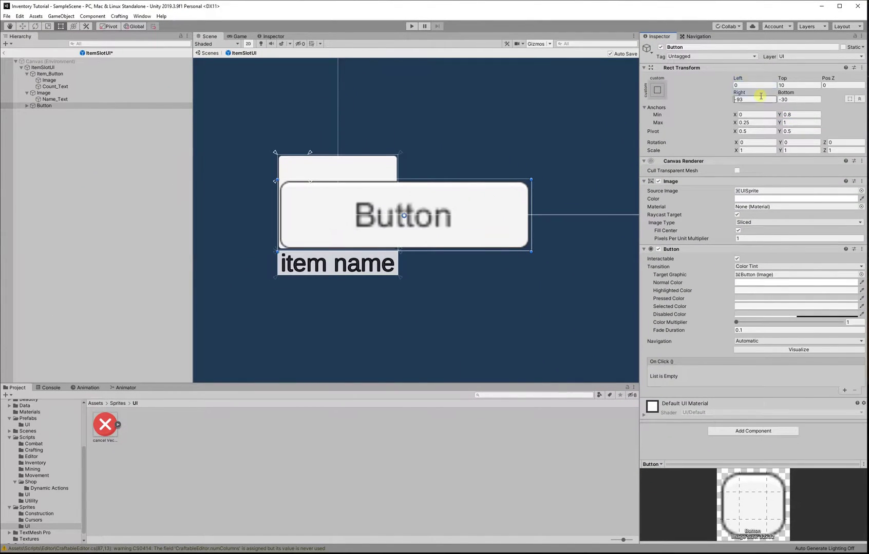
type("0")
left_click(788, 102)
type("0")
left_click(790, 85)
type("0")
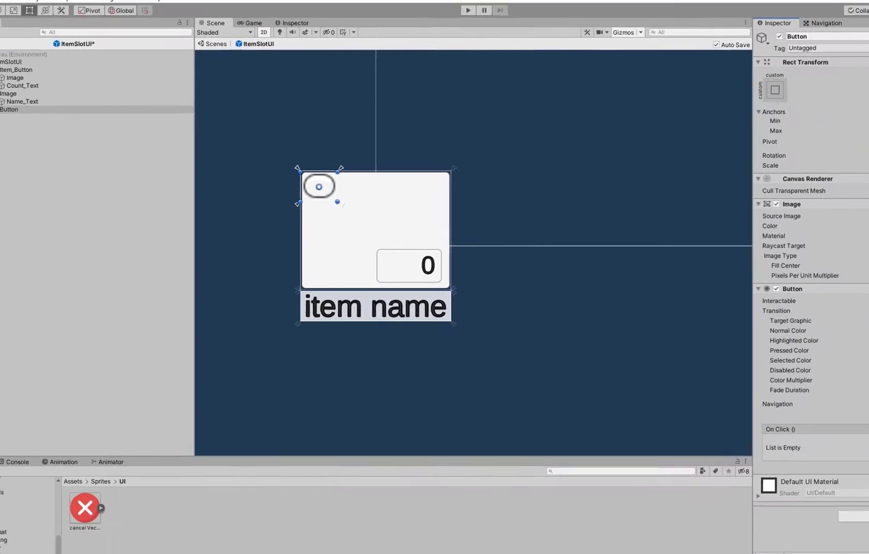
Step: Delete the button's Text child and assign the cancel Vectors Market sprite as the button's source image
left_click(26, 105)
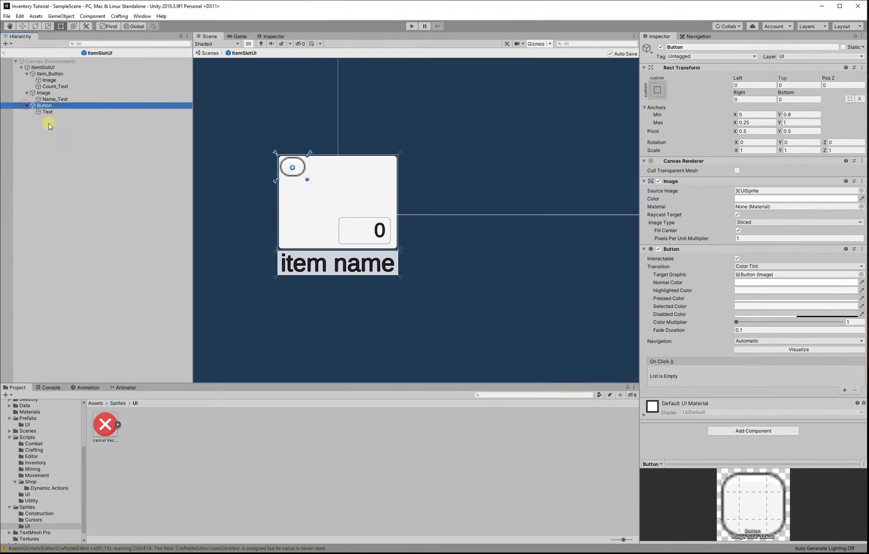
right_click(47, 117)
left_click(46, 117)
right_click(44, 112)
left_click(72, 159)
left_click(52, 107)
left_click_drag(105, 420, 737, 194)
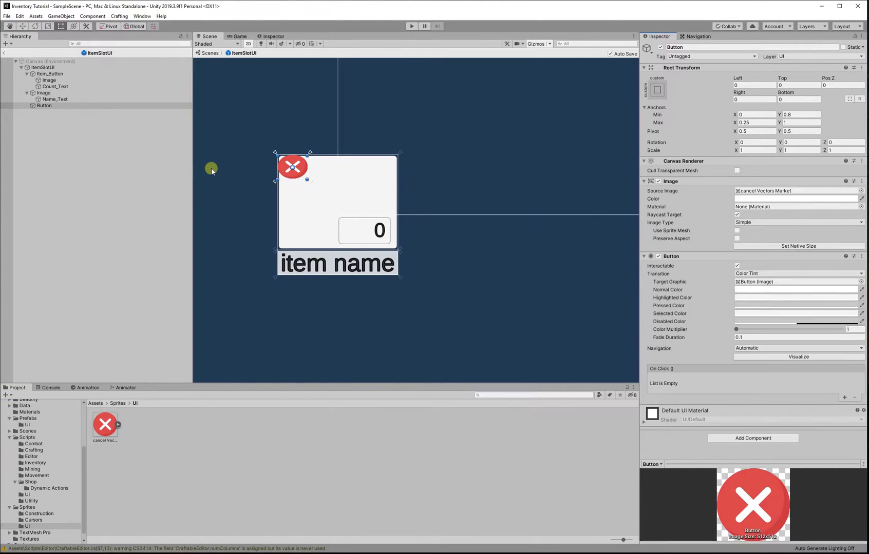
Step: Set the button's left and top offsets to 2 and turn on Preserve Aspect for its image
left_click(89, 164)
left_click(71, 106)
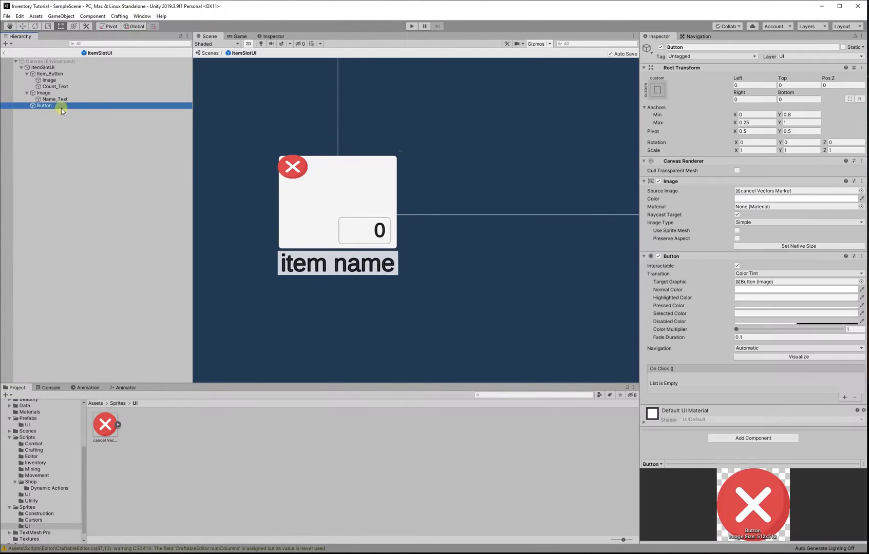
left_click(742, 85)
type("2")
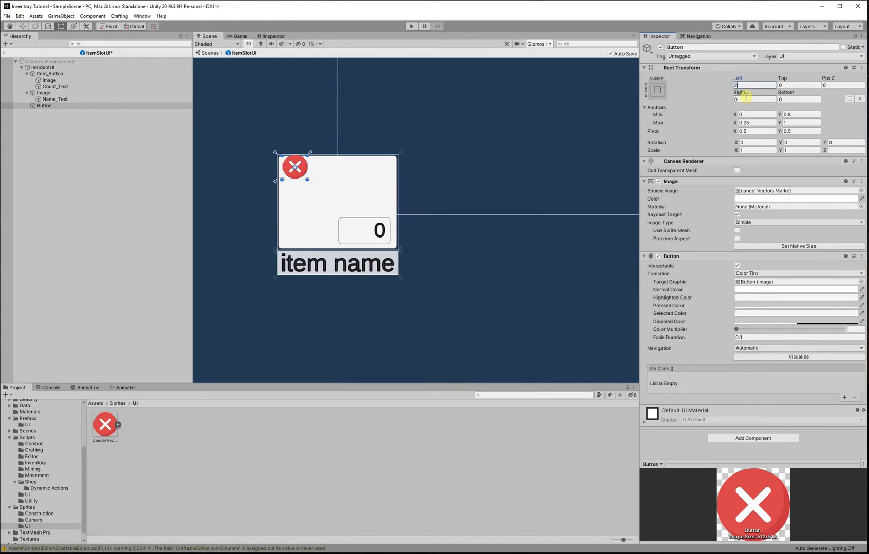
left_click(795, 85)
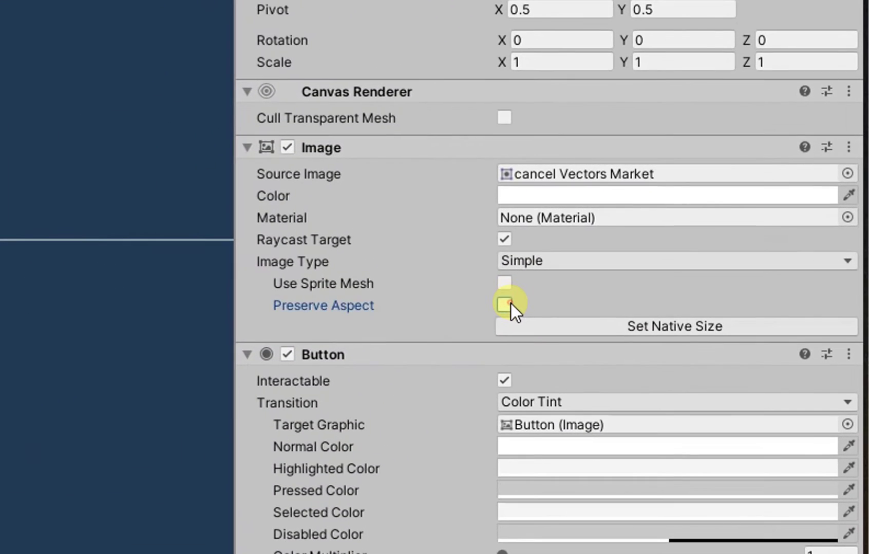
left_click(560, 289)
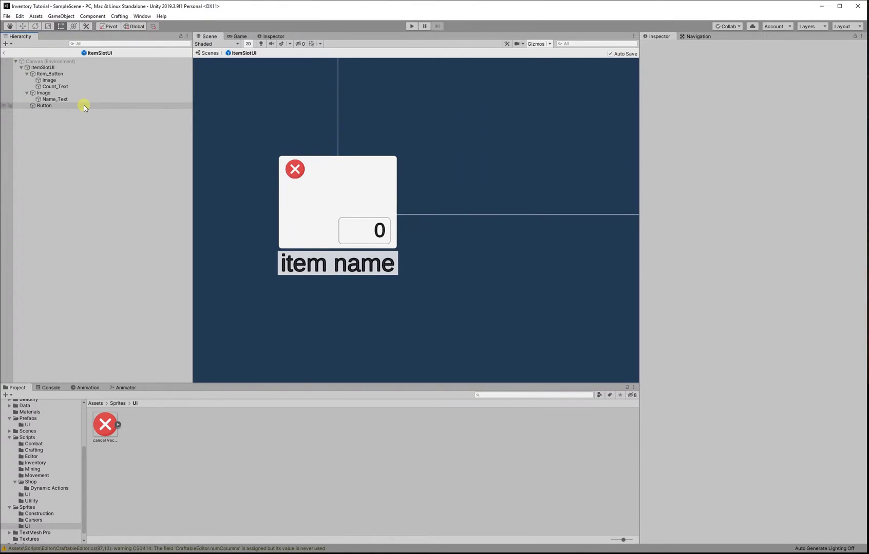
Step: Set the button's X anchors to minimum 0.8 and maximum 1, and its left and right offsets to 0
left_click(83, 105)
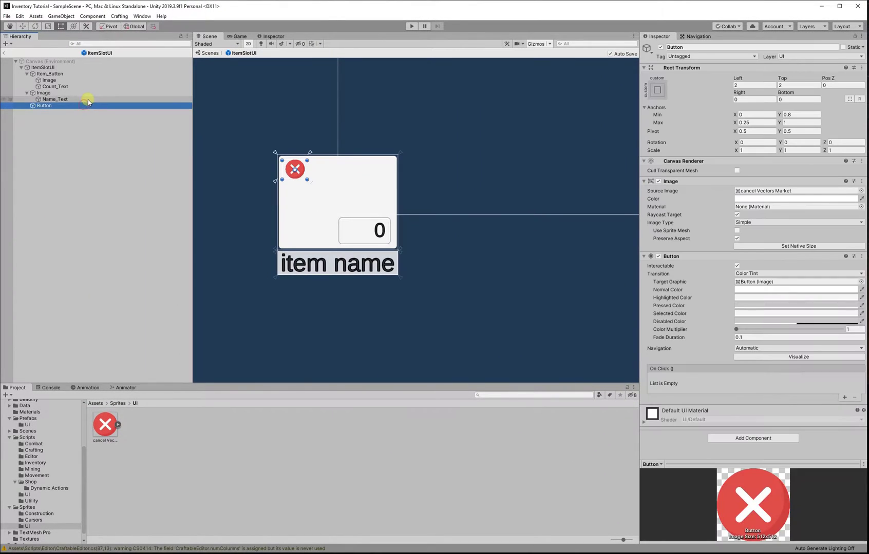
left_click(761, 122)
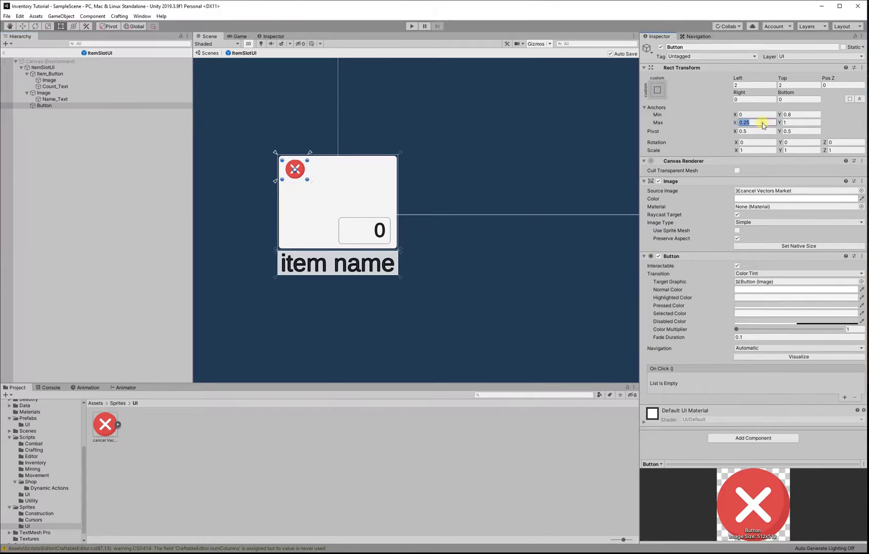
key("BackSpace")
left_click(756, 85)
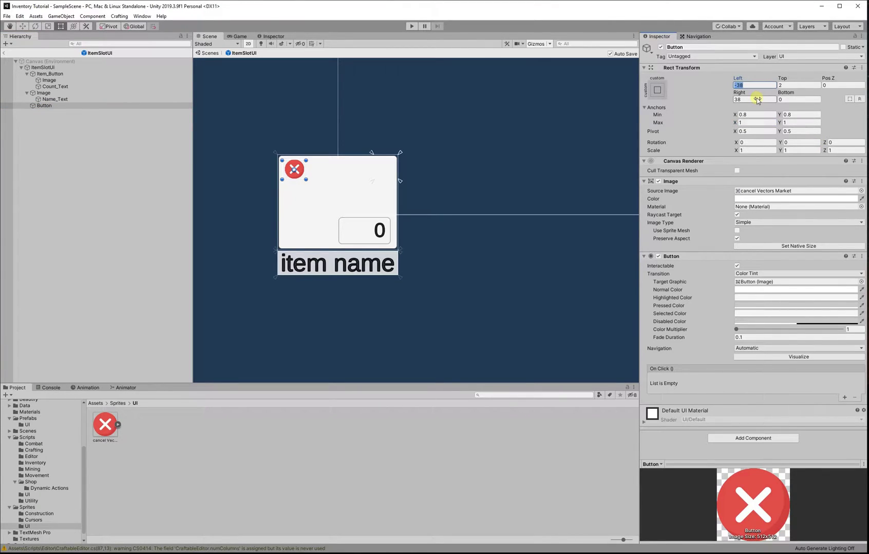
type("0")
left_click(756, 100)
type("0")
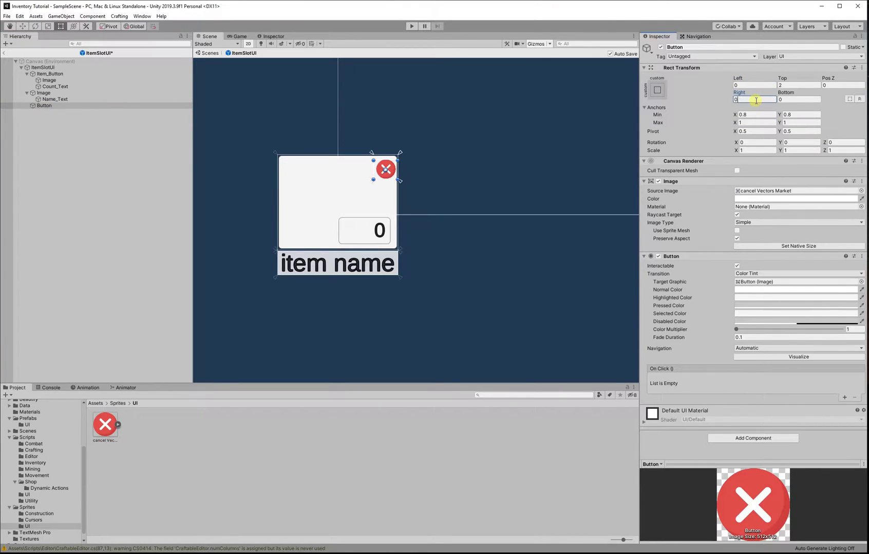
Step: Set the button's top and right offsets to 1 and clear the selection
left_click(787, 86)
type("0.1")
left_click(763, 99)
left_click(222, 208)
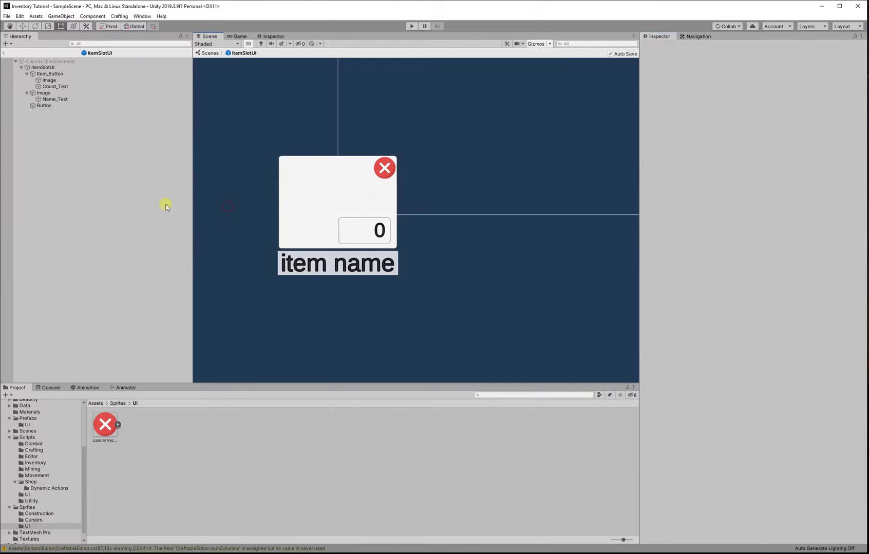
left_click(56, 61)
left_click(267, 176)
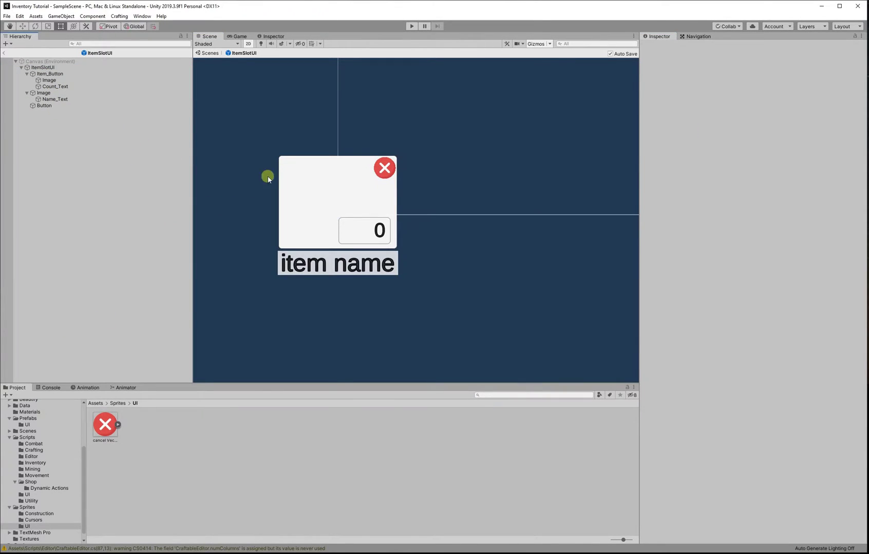
Step: Rename the red X Button object as Remove Item Button
left_click(58, 106)
double_click(66, 106)
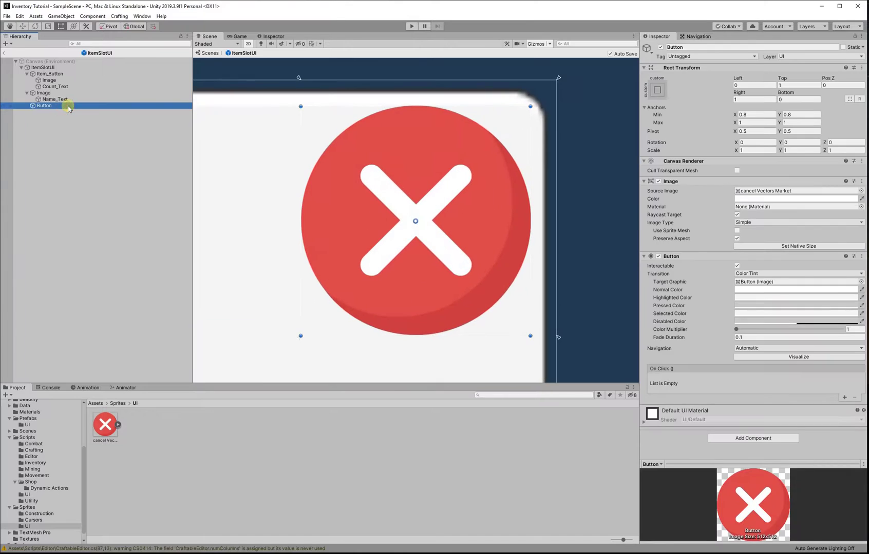
key("F2")
key("Home")
type("Remove Item")
key("Return")
Step: Rename the Image object that holds Name_Text as NameBGImage
left_click(51, 93)
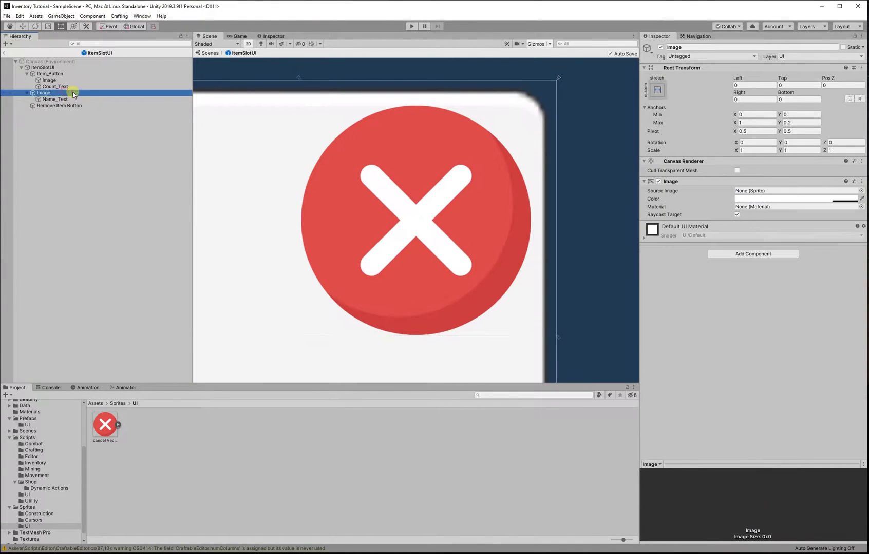
key("F2")
key("Home")
type("NameBG")
key("Return")
scroll(385, 223, "down", 5)
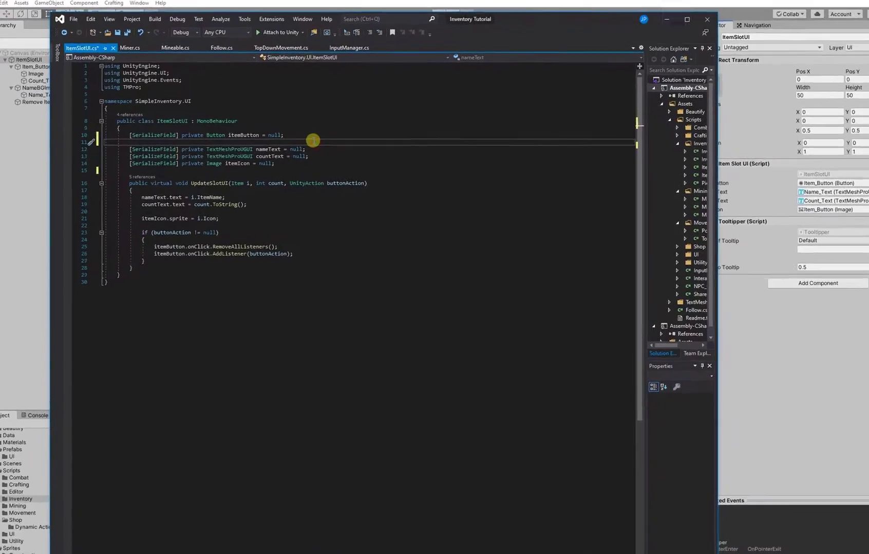
Step: In Visual Studio, declare a serialized private Button field removeButton = null below itemButton in the ItemSlotUI script
type("[SerializeField] private Button removeButton = null;")
left_click(418, 150)
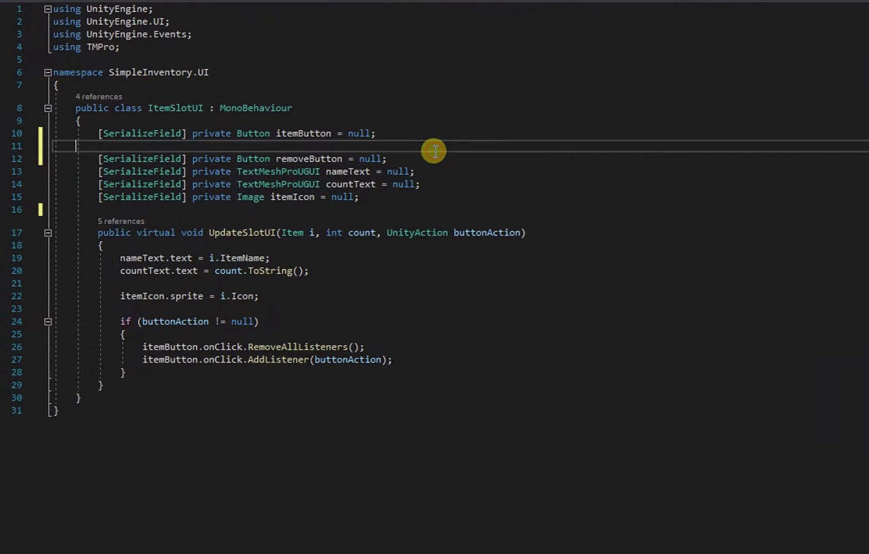
key("BackSpace")
Step: Declare a public delegate void OnRemoveItem() between the serialized fields and UpdateSlotUI
left_click(435, 215)
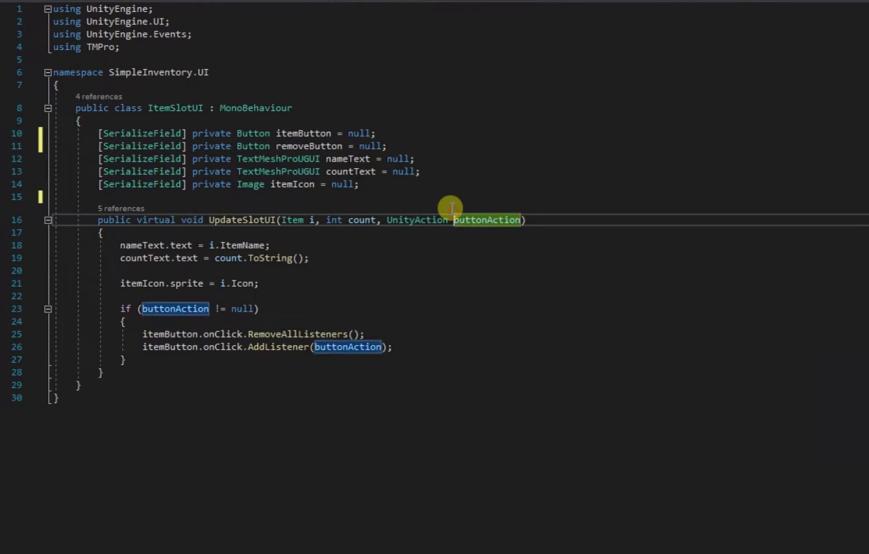
left_click(448, 201)
key("Return")
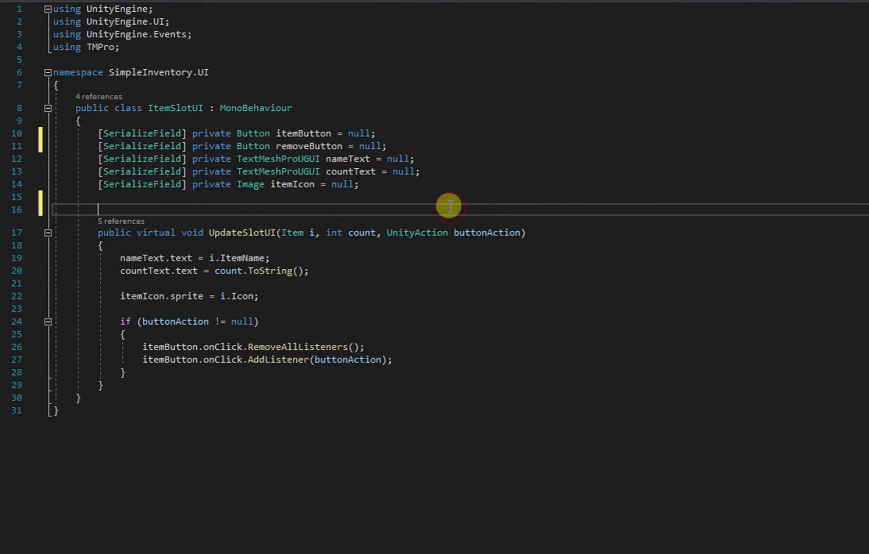
key("Return")
key("Up")
type("piu")
key("BackSpace")
type("blic ")
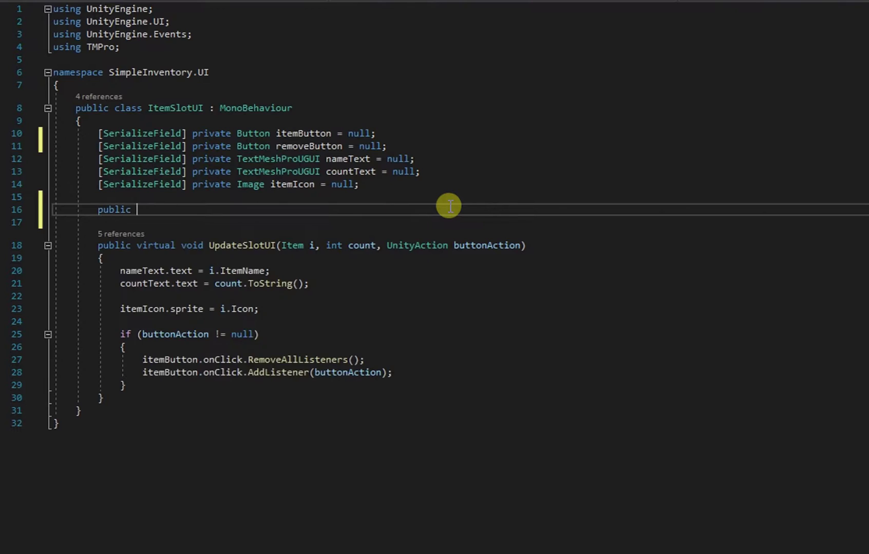
type("delegate void OnC")
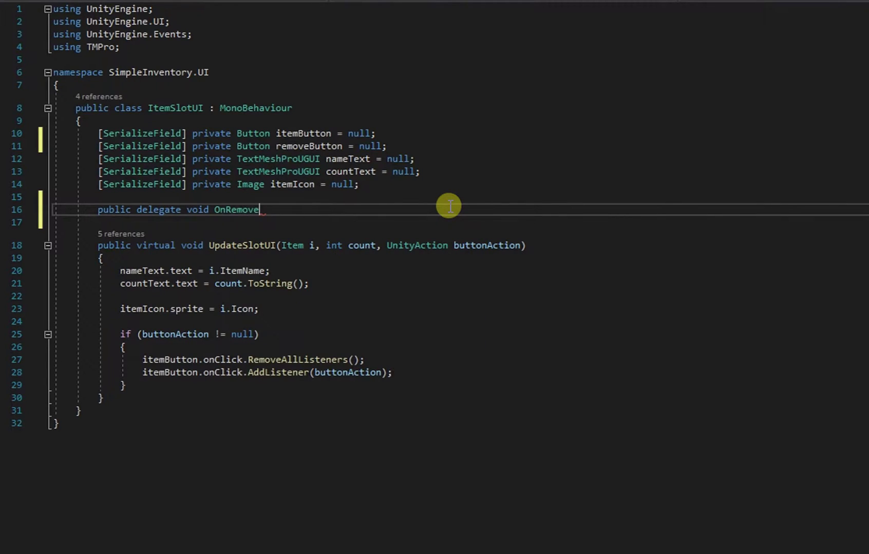
type(";")
Step: Declare a public OnRemoveItem field onRemoveItem below the delegate
key("Return")
type("public OnRemoveItem")
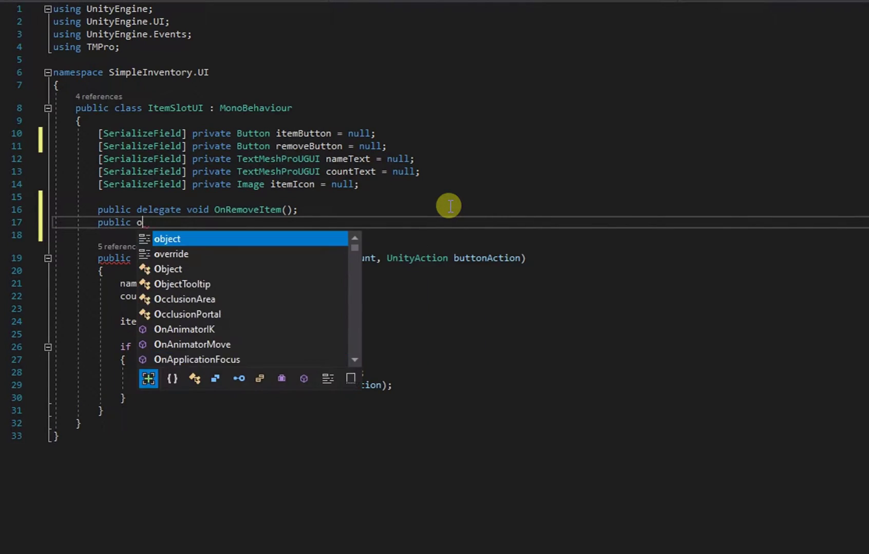
type(" onRemoveItem;")
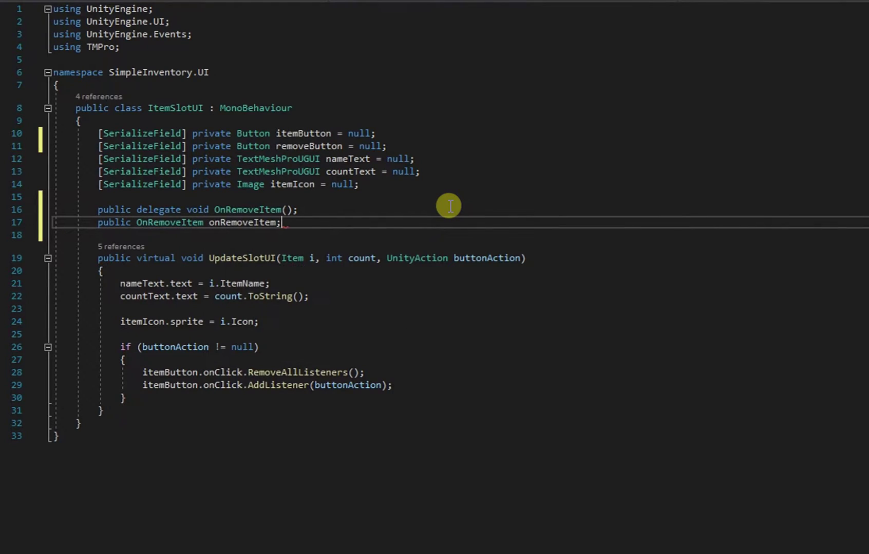
Step: Rename the delegate as OnClickRemove and its field as onClickRemove
left_click(249, 209)
key("ctrl+r")
key("ctrl+r")
type("OnClickRemove")
key("Return")
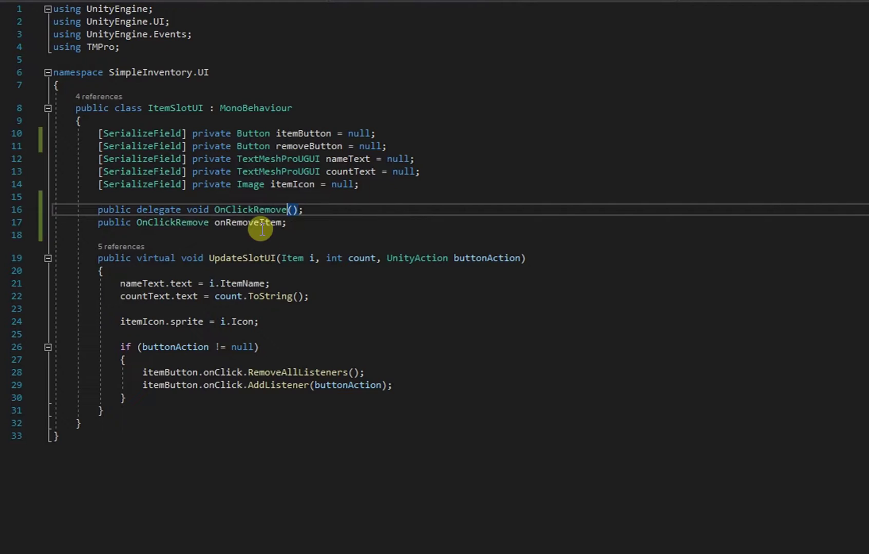
double_click(261, 223)
type("onClickRemove")
key("Return")
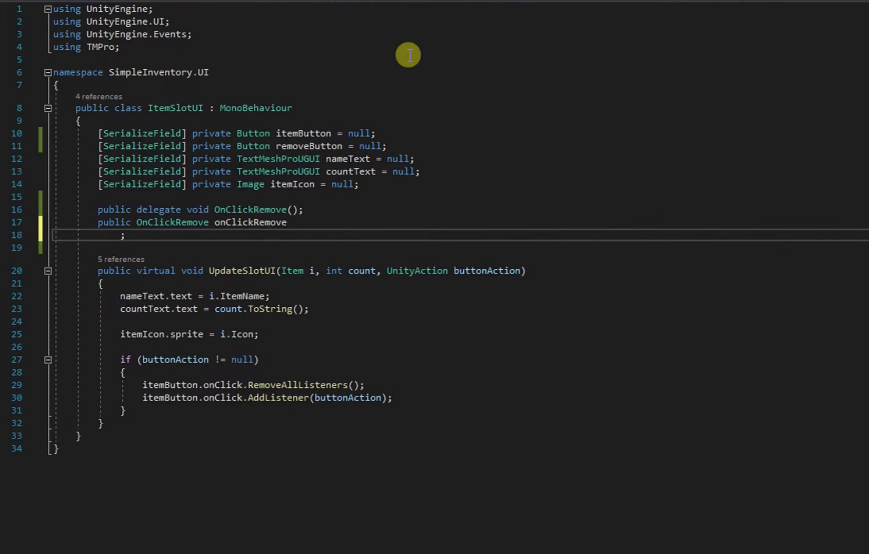
key("ctrl+z")
key("ctrl+z")
Step: Add a private void Start() method between the onClickRemove field and UpdateSlotUI
left_click(441, 199)
left_click(442, 238)
key("Return")
key("Return")
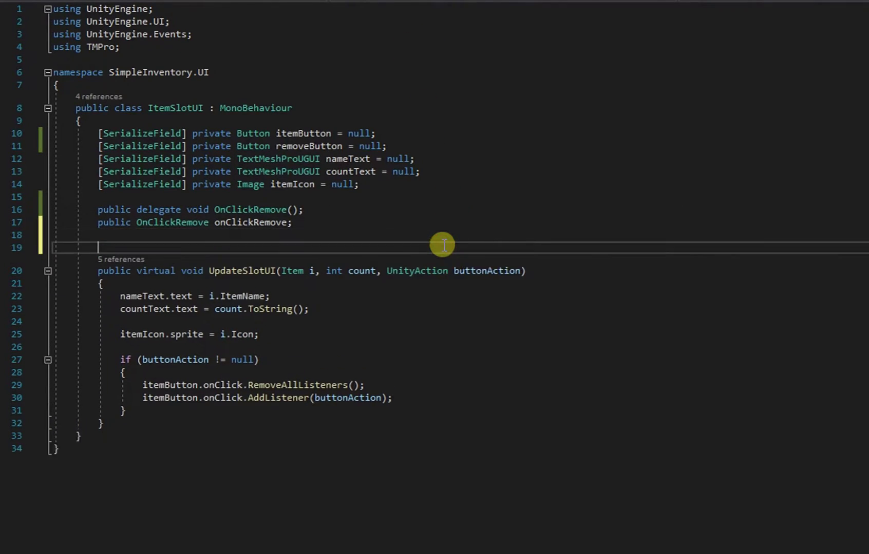
left_click(421, 253)
type("void S")
key("Tab")
Step: In Start, add removeButton.onClick.AddListener(() => onClickRemove?.Invoke()); and save the script
type("removeButton.onClick.AddListener(onClickRemove?")
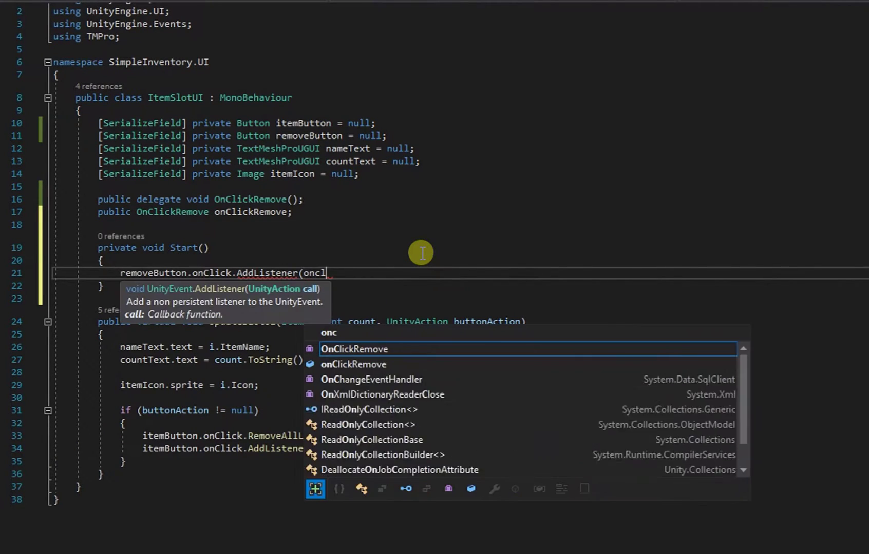
type(".Invoke());")
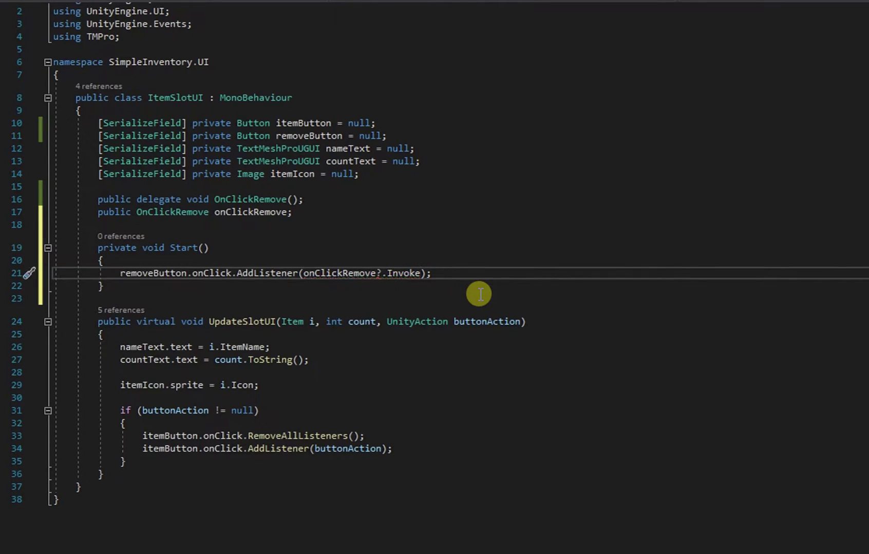
type("(); }")
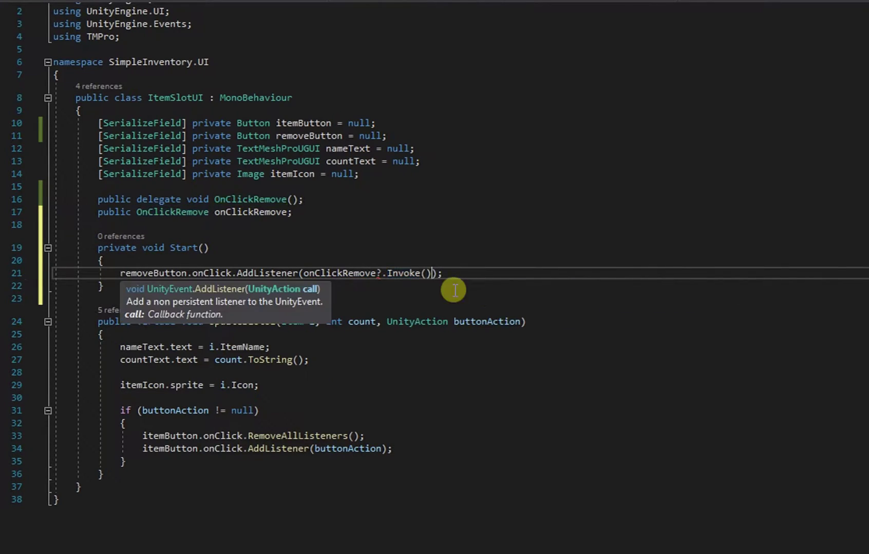
left_click(303, 273)
type("() =>")
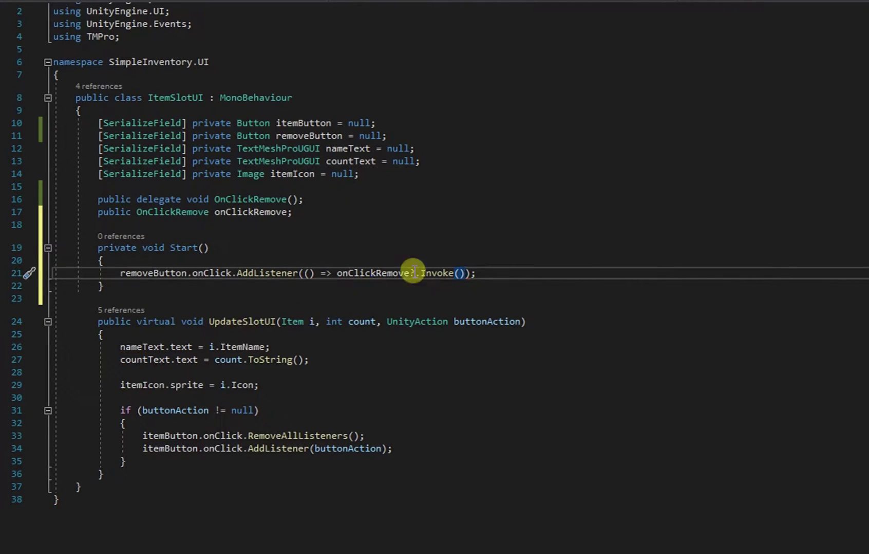
left_click(371, 247)
key("ctrl+s")
Step: List the references to the ItemSlotUI class and open its GetComponent use in SlotHolderUI.cs
left_click(98, 86)
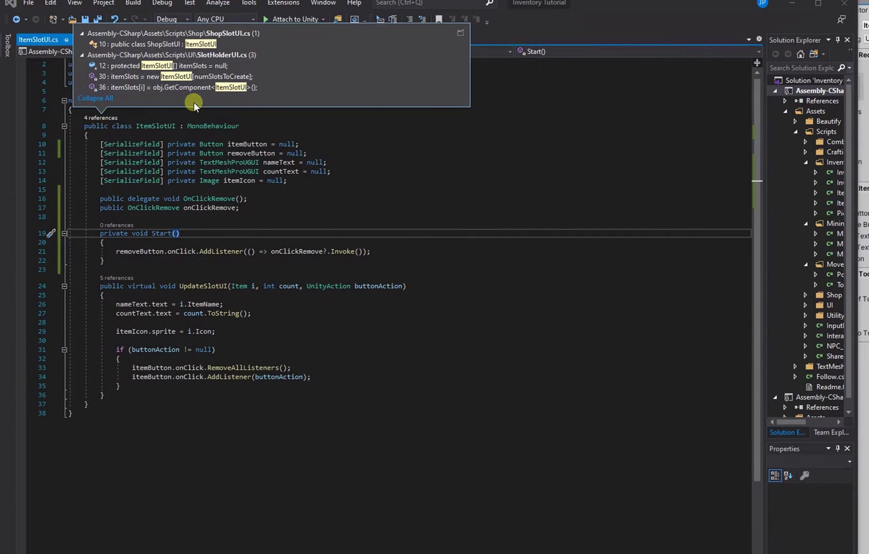
double_click(206, 89)
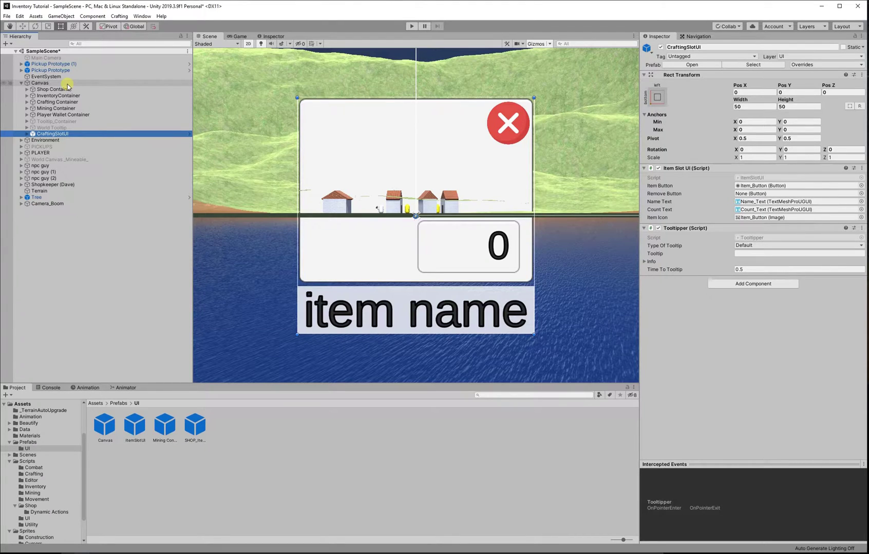
Step: In Unity, expand the CraftingSlotUI instance under Canvas and unpack it from its prefab
left_click(27, 134)
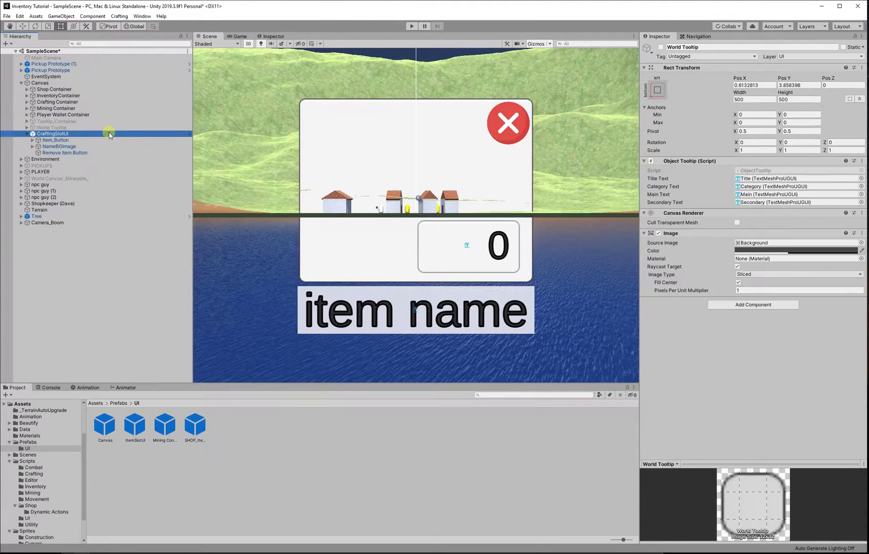
right_click(109, 133)
left_click(138, 222)
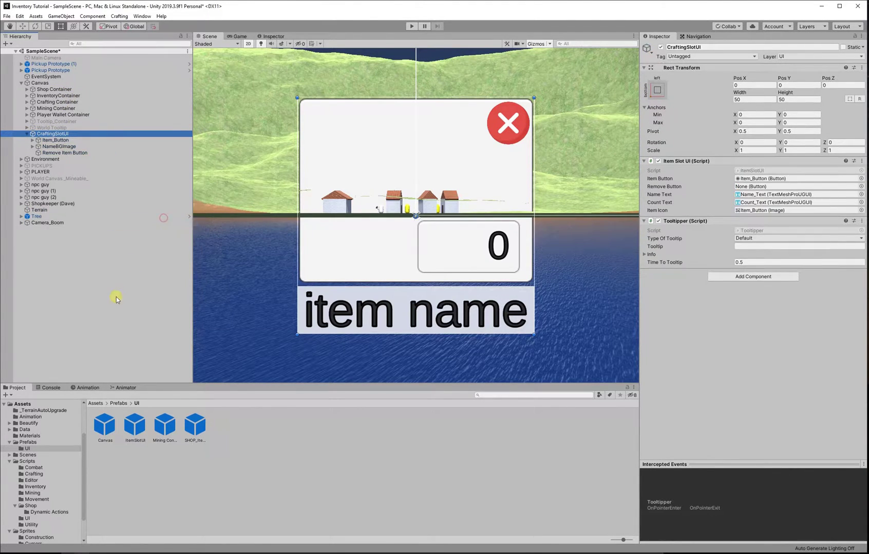
left_click(118, 298)
Step: Delete the Remove Item Button child from CraftingSlotUI
left_click(87, 134)
left_click(82, 153)
key("Delete")
Step: Save CraftingSlotUI as a new prefab in the Assets/Prefabs/UI folder
left_click(77, 134)
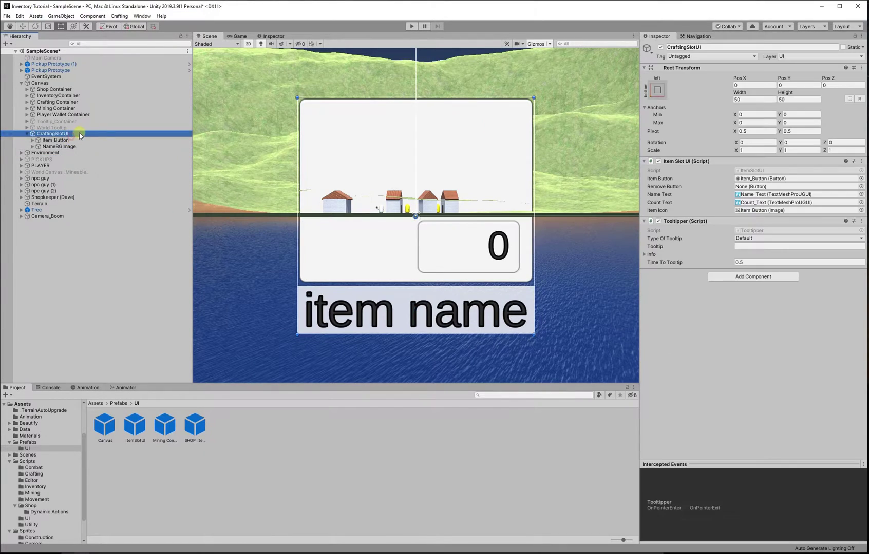
left_click_drag(76, 138, 245, 386)
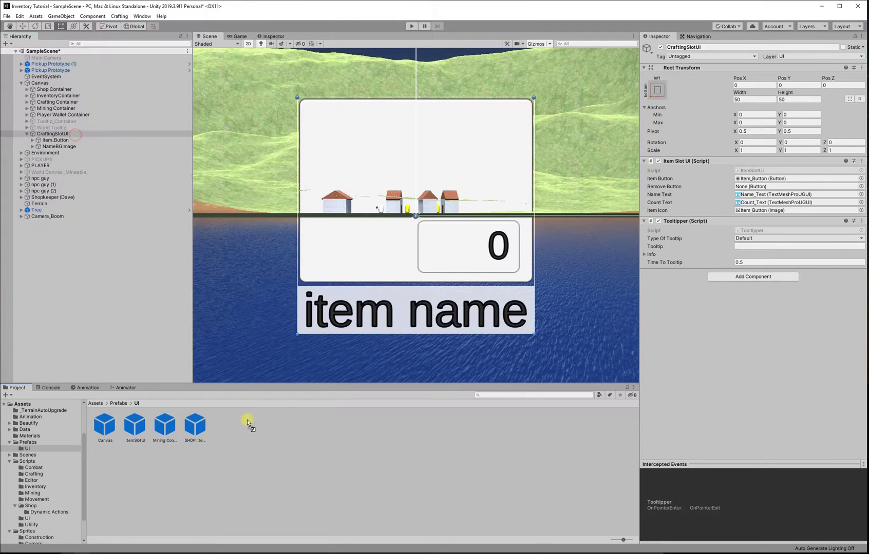
left_click_drag(247, 423, 247, 420)
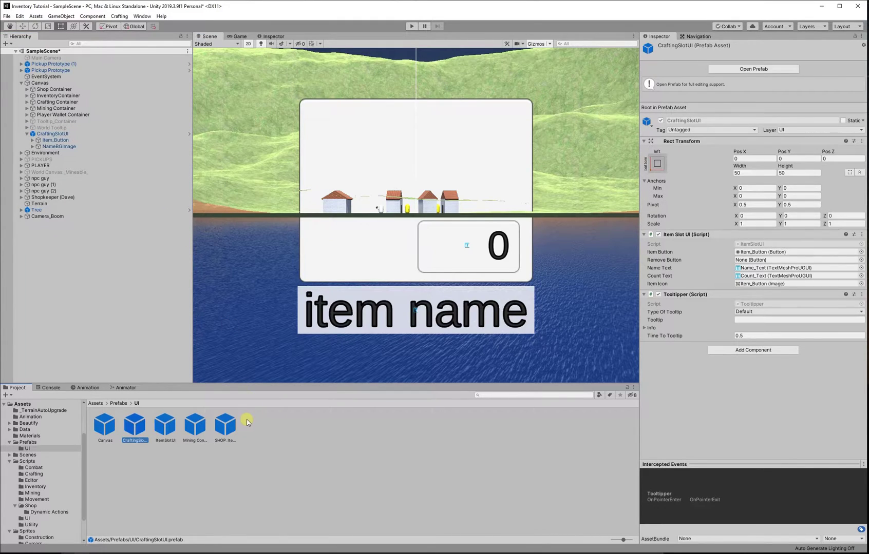
Step: Reopen the ItemSlotUI script and insert the condition if (removeButton != null) above the listener line in Start
double_click(751, 245)
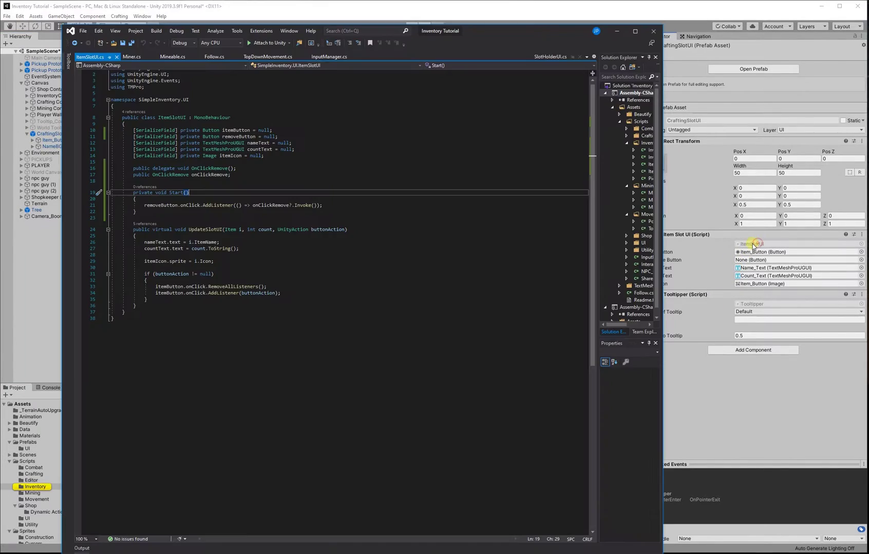
left_click(315, 200)
key("Return")
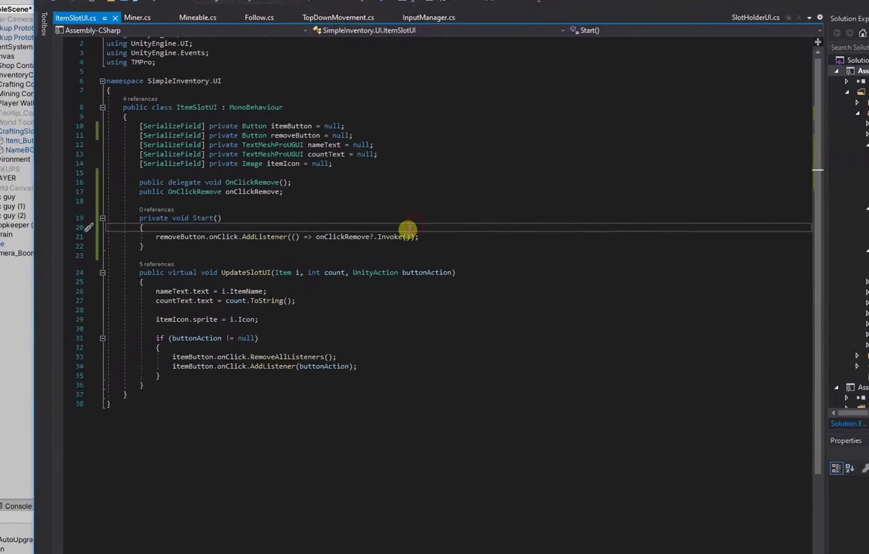
type("if (removeButton){")
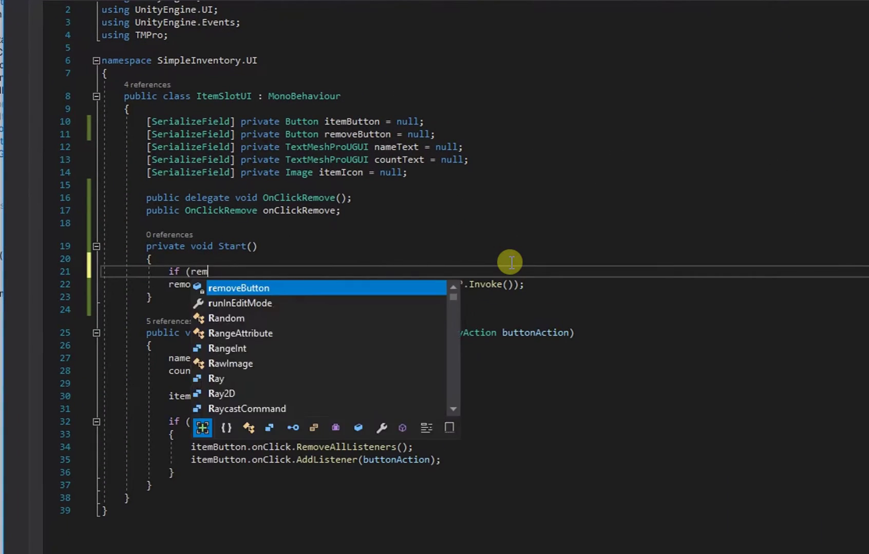
key("Left")
key("Left")
type("!= null")
key("Right")
Step: Enclose the AddListener line in the null check's braces, close the script and return to Unity
key("Return")
key("Down")
key("Tab")
key("End")
key("Return")
type("}")
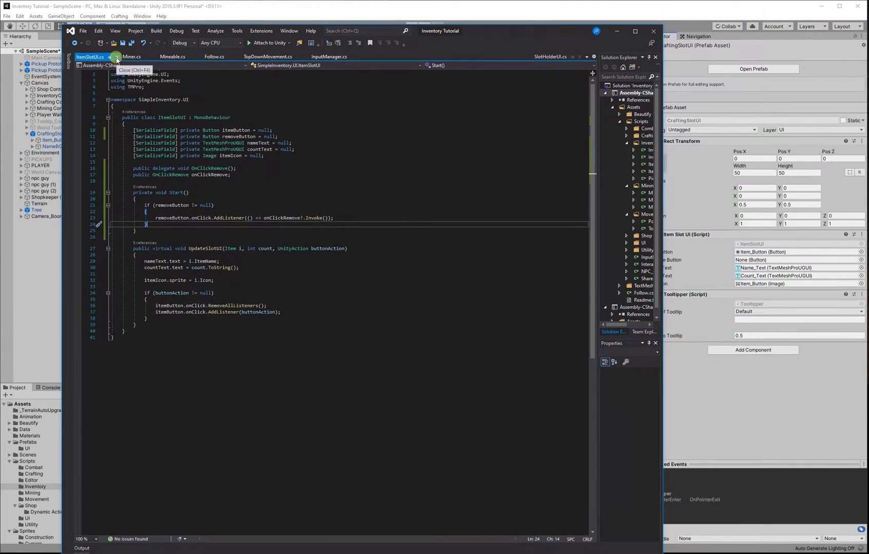
left_click(116, 59)
left_click(29, 262)
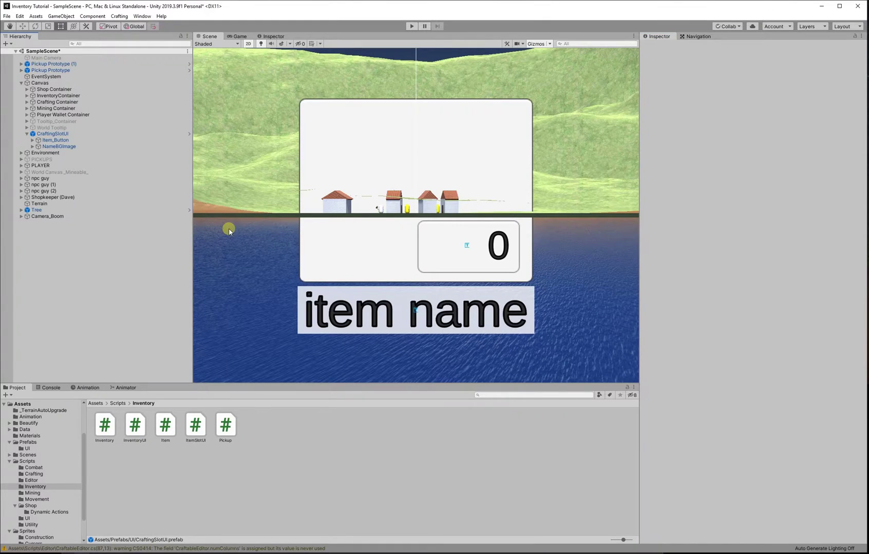
Step: Delete the CraftingSlotUI instance from the Canvas and save the scene
left_click(104, 133)
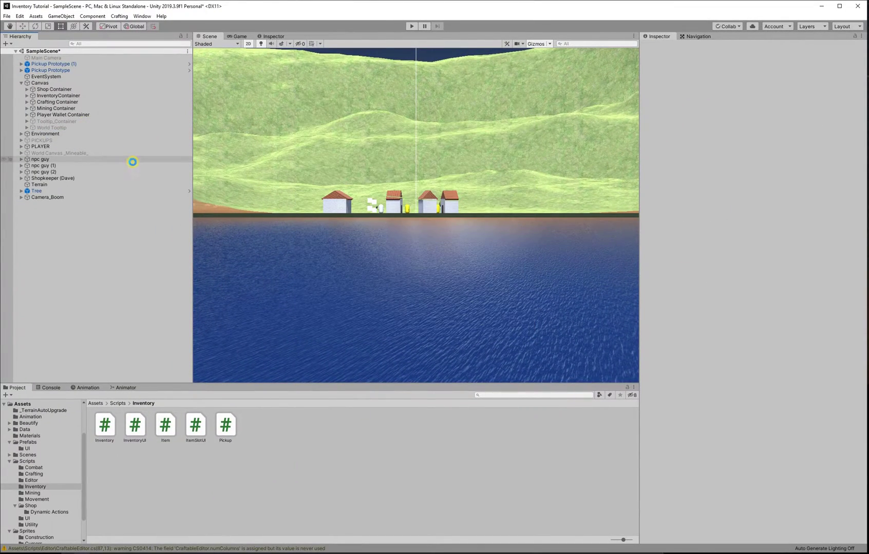
key("ctrl+s")
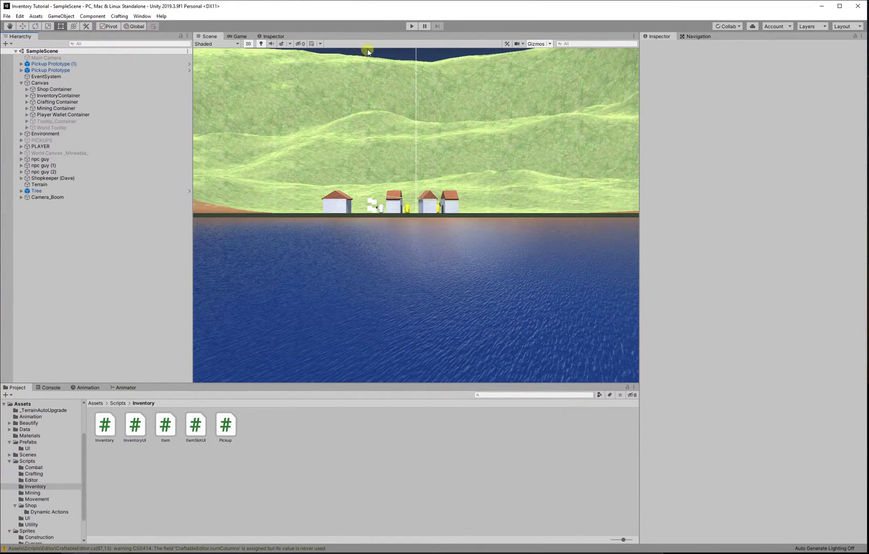
Step: Assign the CraftingSlotUI prefab as the Slot UI Prefab of the Crafting Container's Crafting UI script
left_click(105, 102)
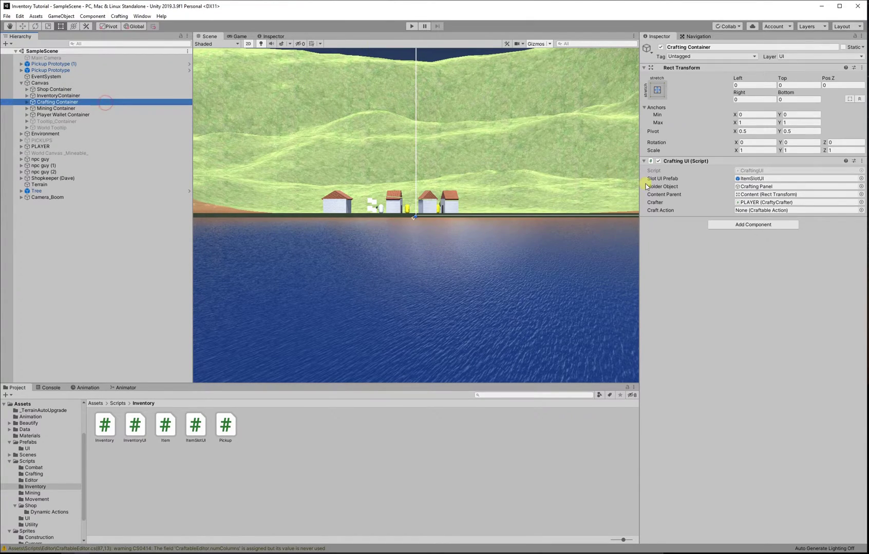
left_click(768, 179)
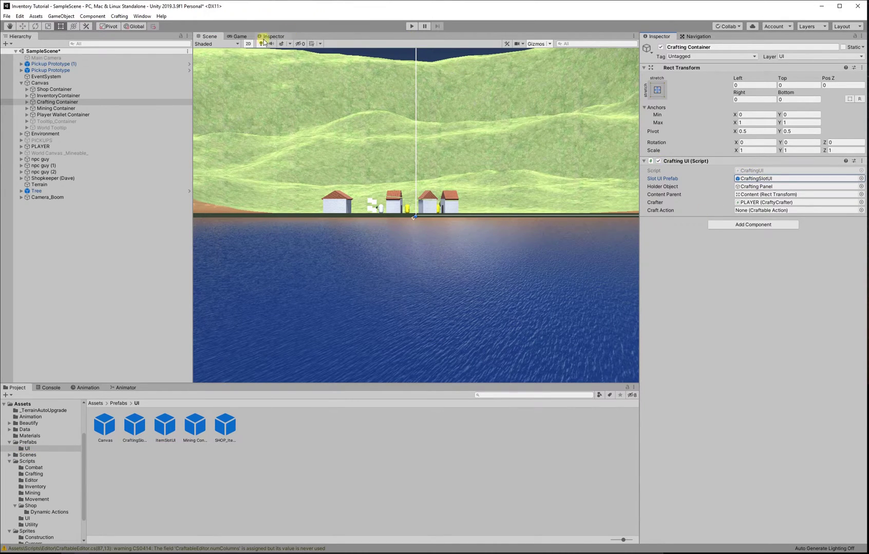
Step: Play-test the scene, picking up the key, alarm clock, wood and berries to check the remove buttons on the inventory and crafting slots
left_click(411, 27)
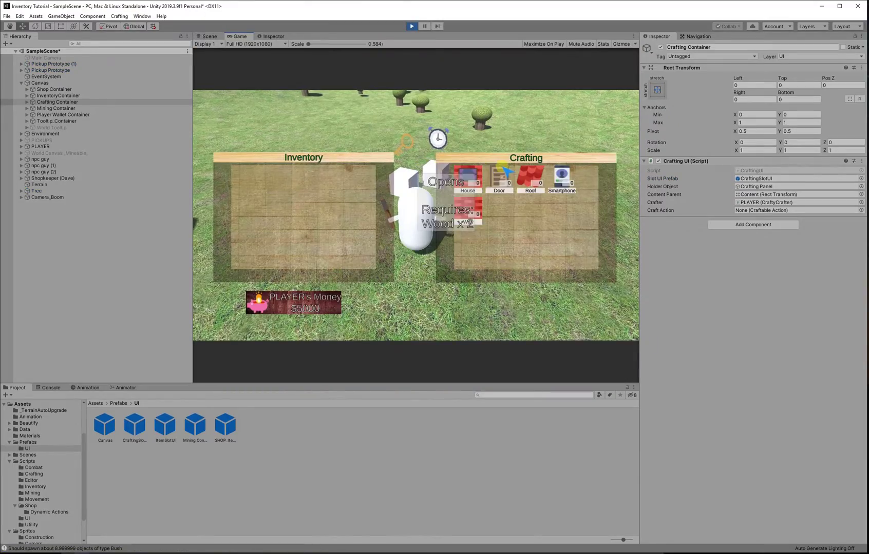
left_click(410, 174)
left_click(424, 187)
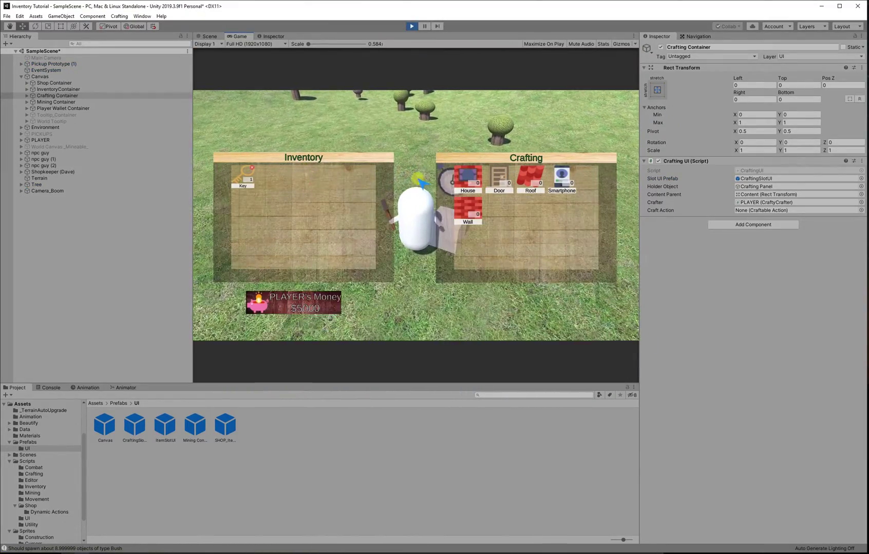
left_click(523, 117)
left_click(382, 120)
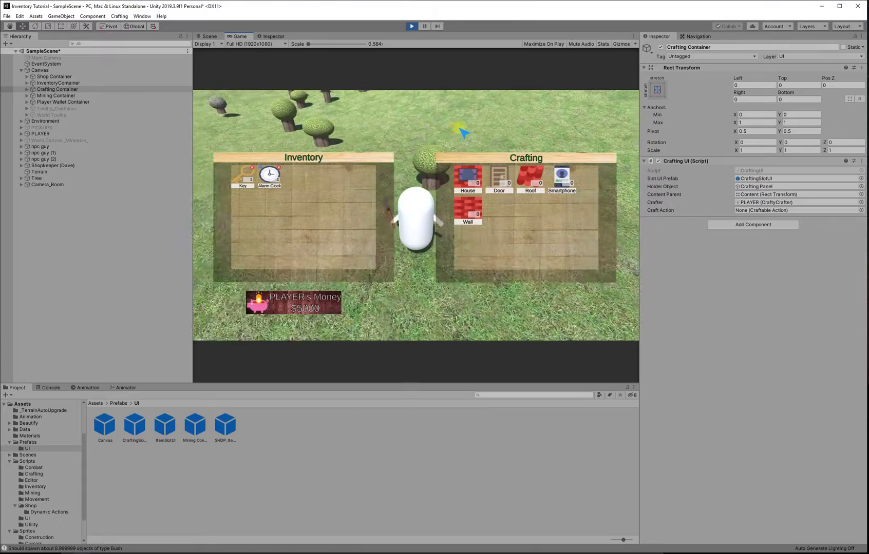
left_click(415, 167)
key("a")
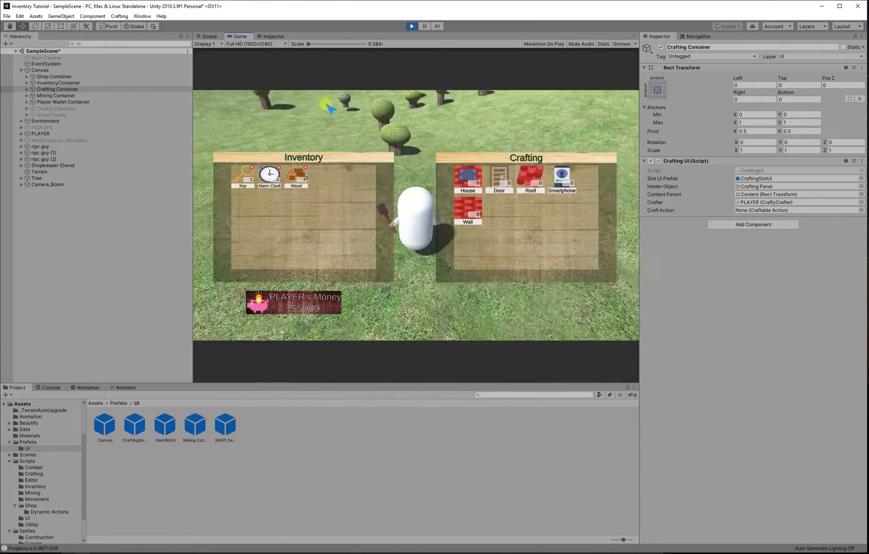
key("w")
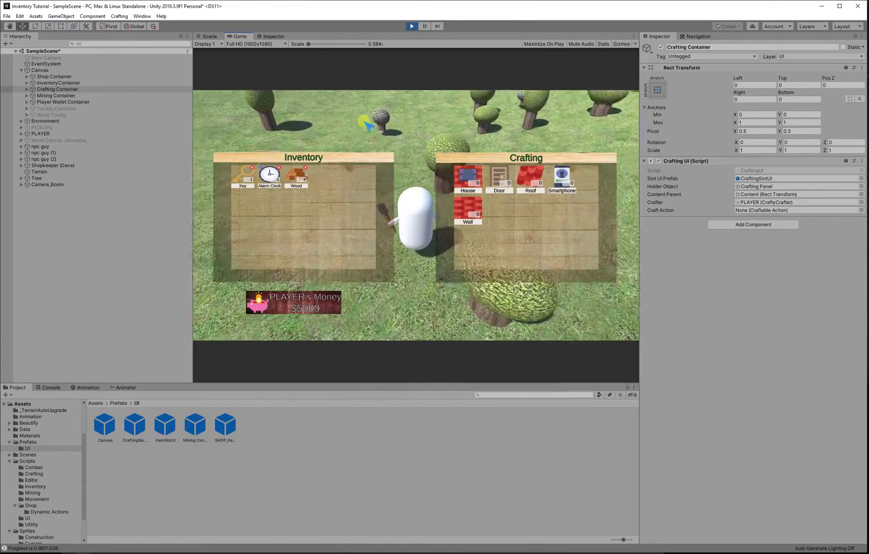
left_click(416, 128)
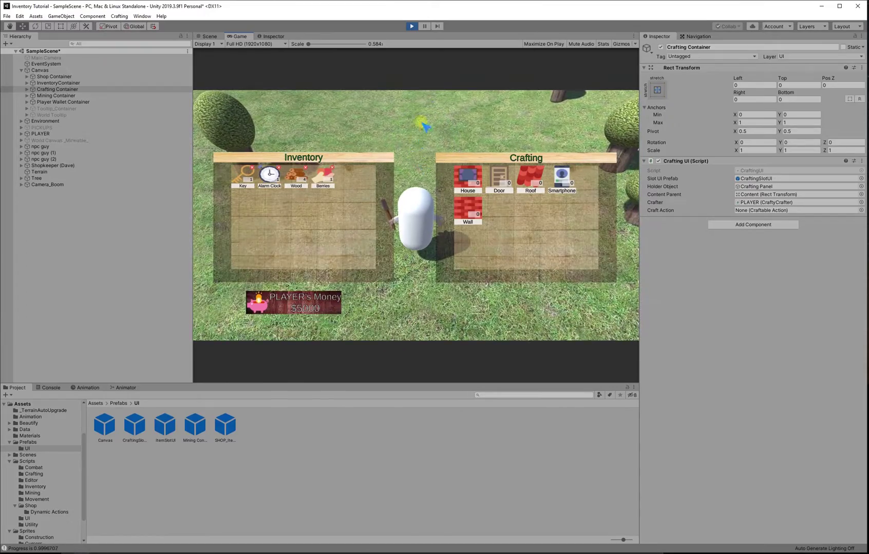
mouse_move(334, 174)
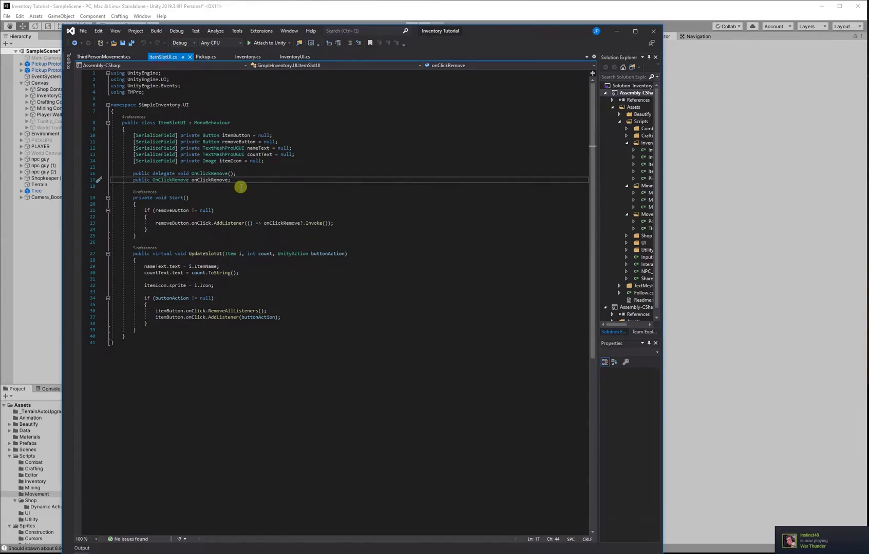
Step: Switch to Visual Studio and review the OnClickRemove delegate and its invocation in the ItemSlotUI script
left_click_drag(240, 187, 171, 174)
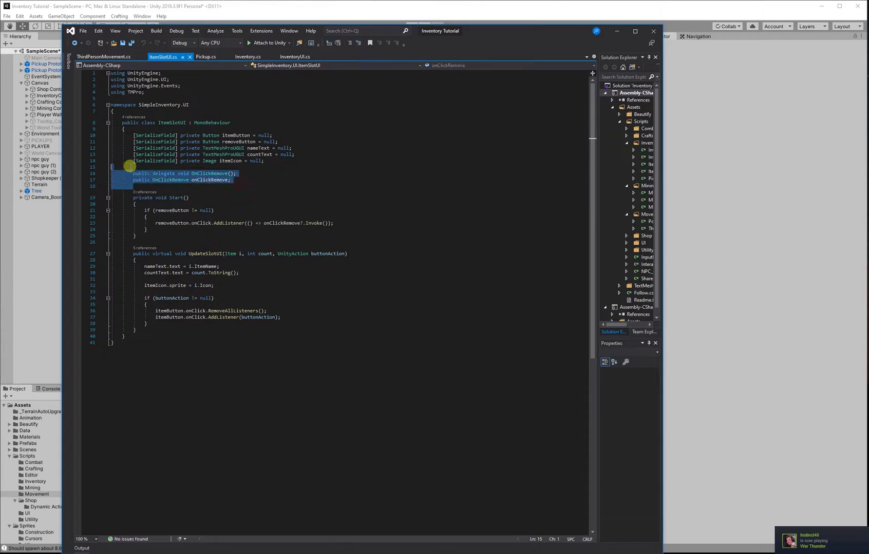
mouse_move(298, 223)
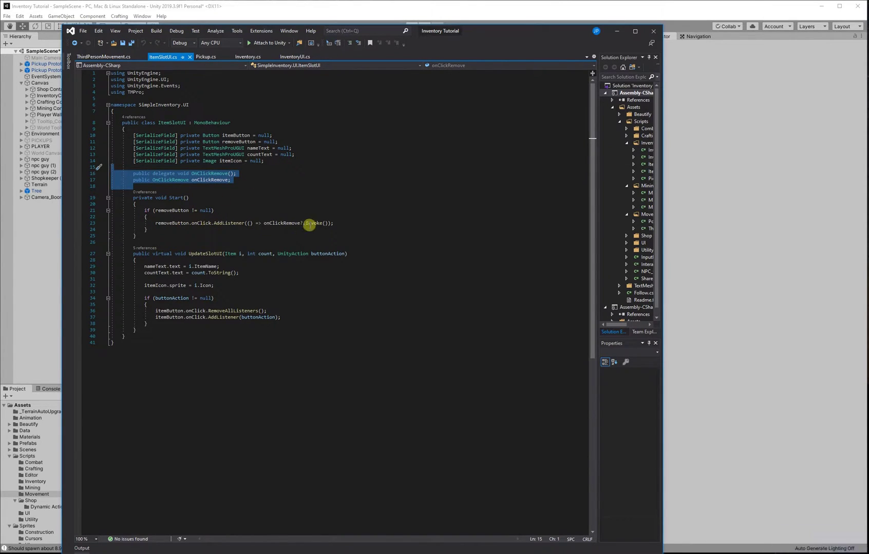
Step: In the InventoryUI script, add itemSlots[_index].onClickRemove += () => DropItem(item); below the UpdateSlotUI call in UpdateSlotAt
left_click(289, 57)
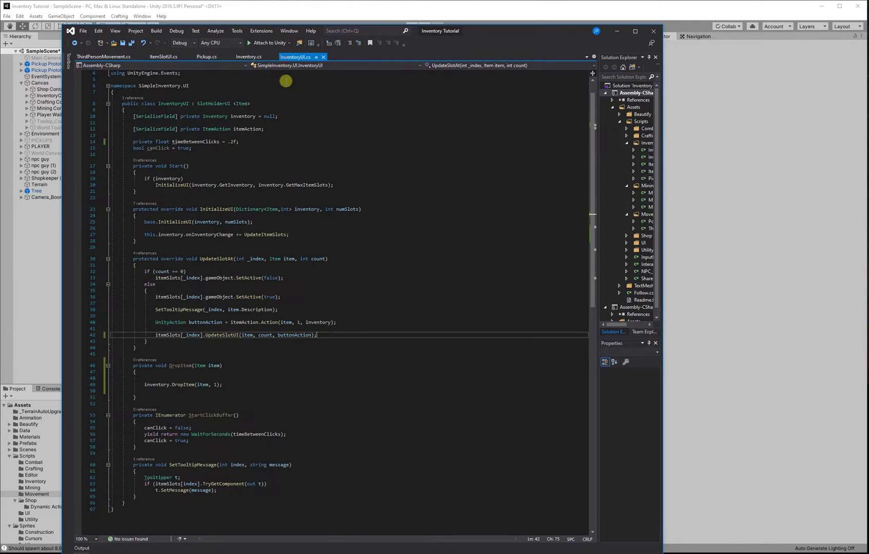
left_click(340, 336)
key("Return")
key("Return")
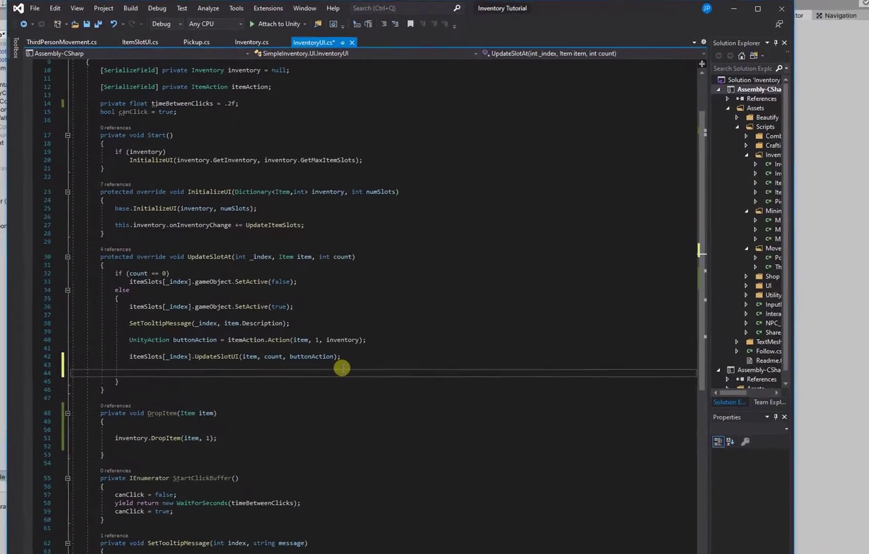
type("item")
key("Down")
key("Down")
key("Down")
key("Tab")
type("[")
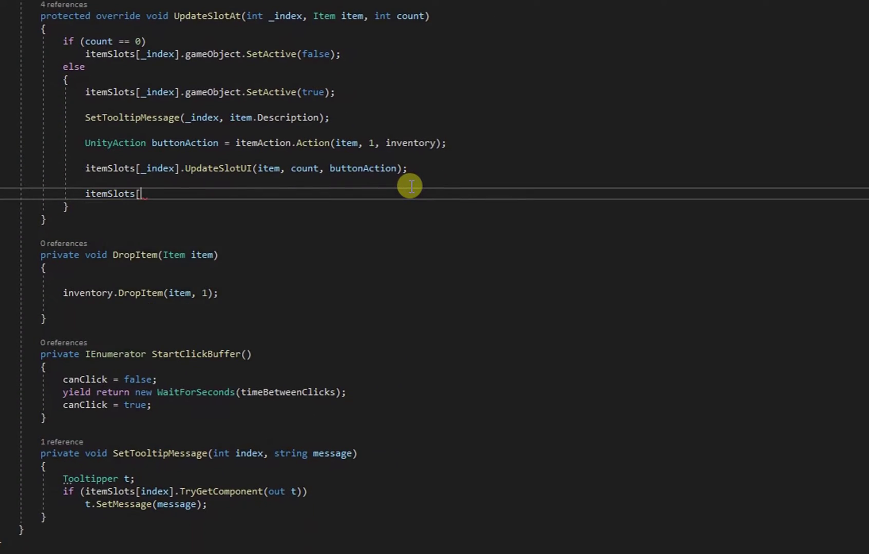
type("_index].onClickRemove += () => DropItem(item);")
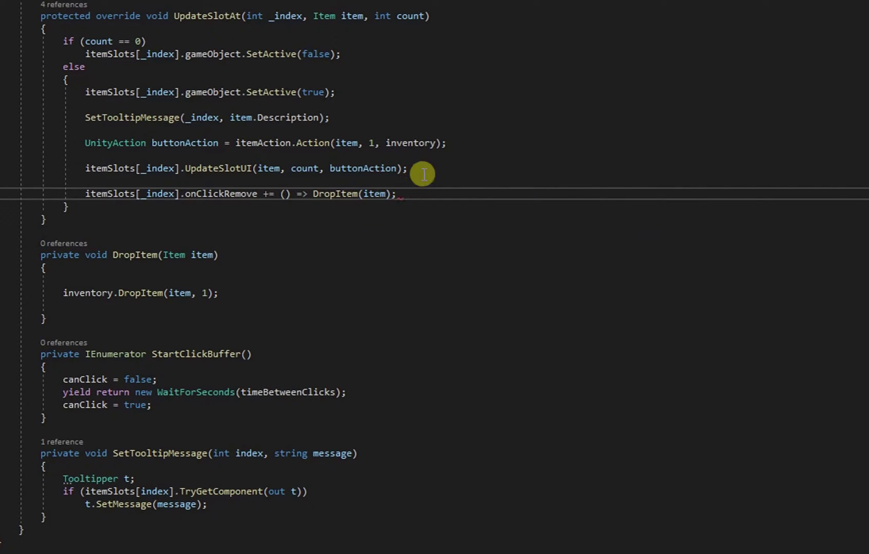
Step: Trace how the item parameter of UpdateSlotAt is passed into the DropItem callback
left_click(352, 16)
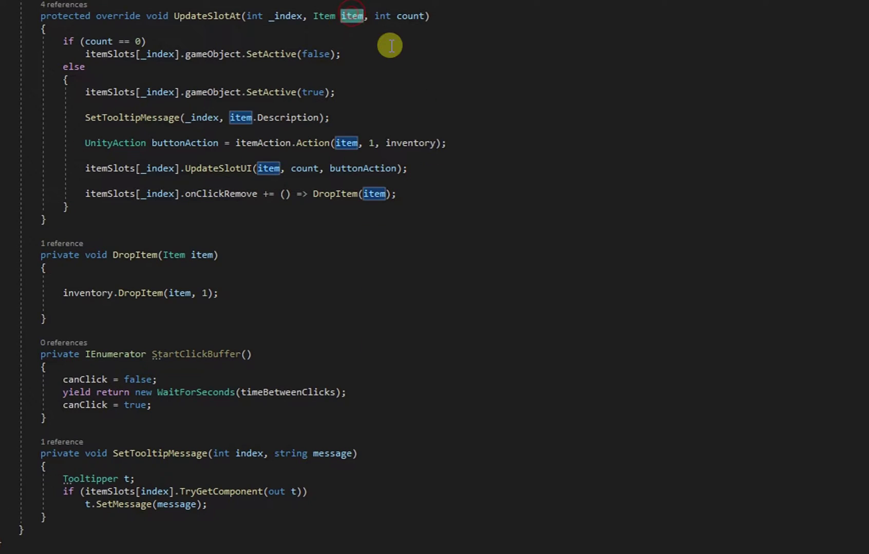
scroll(394, 66, "down", 3)
scroll(394, 66, "up", 3)
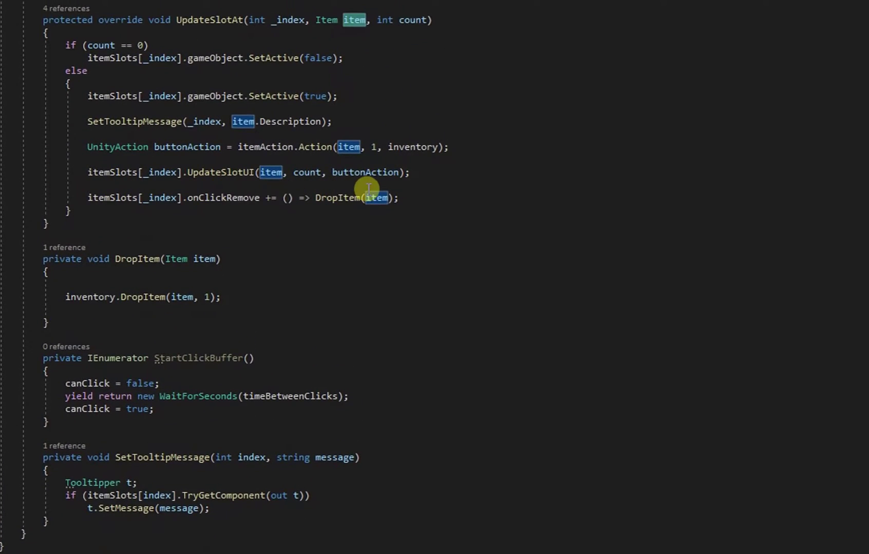
scroll(372, 186, "down", 2)
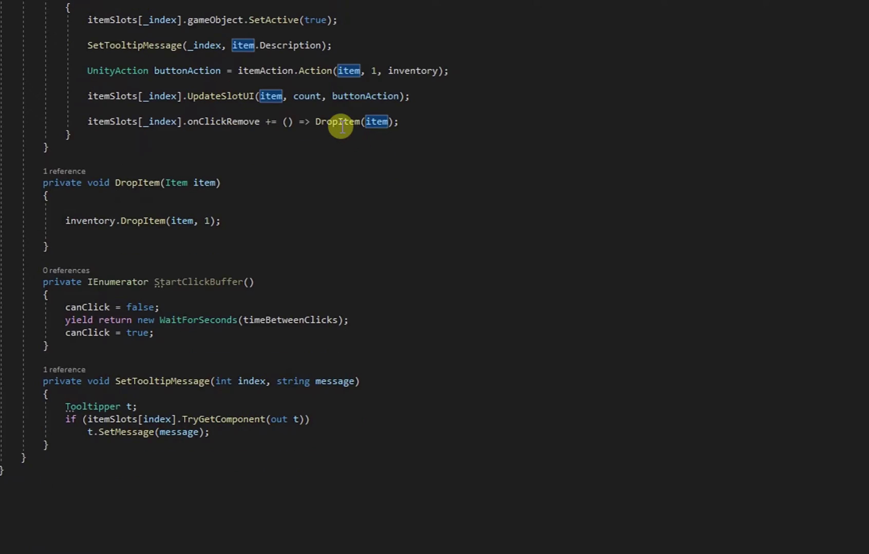
left_click(315, 122)
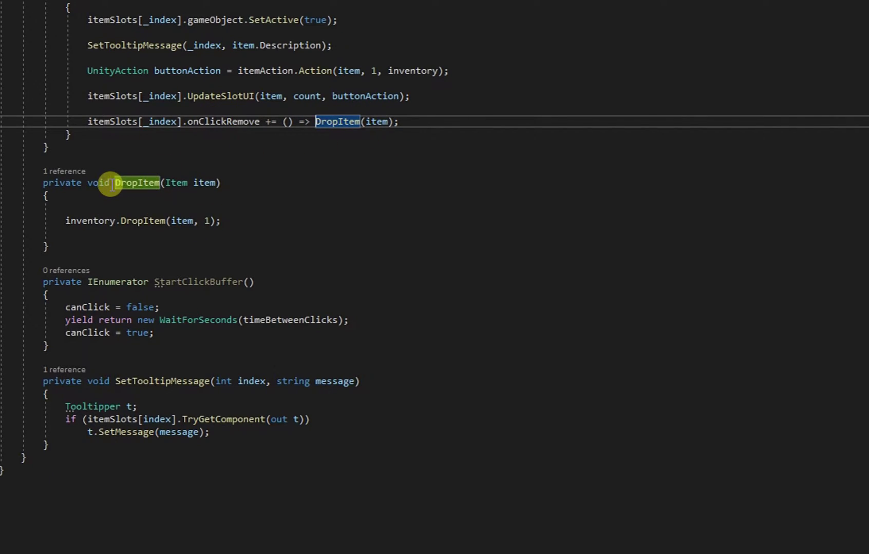
Step: Go to the definition of inventory.DropItem and examine its HasNumberOfItem check and RemoveFromInventory call
right_click(123, 219)
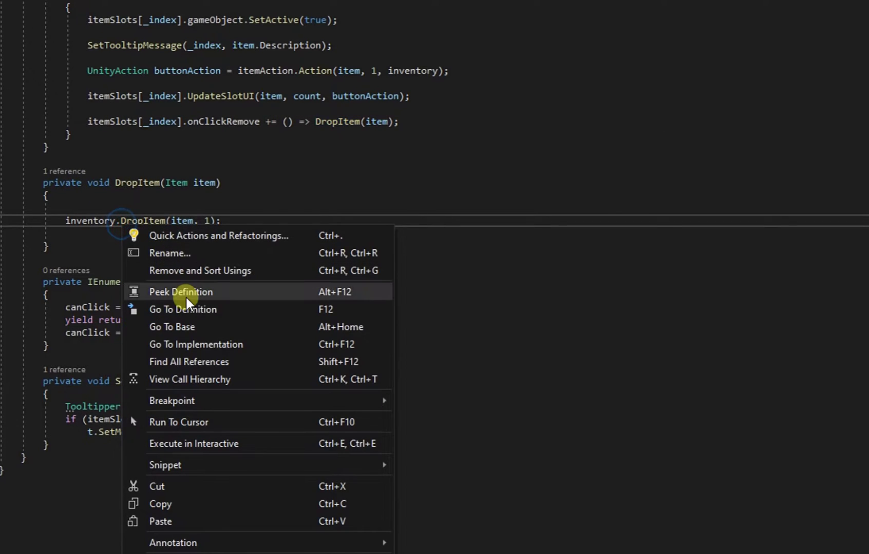
left_click(188, 310)
scroll(187, 268, "down", 2)
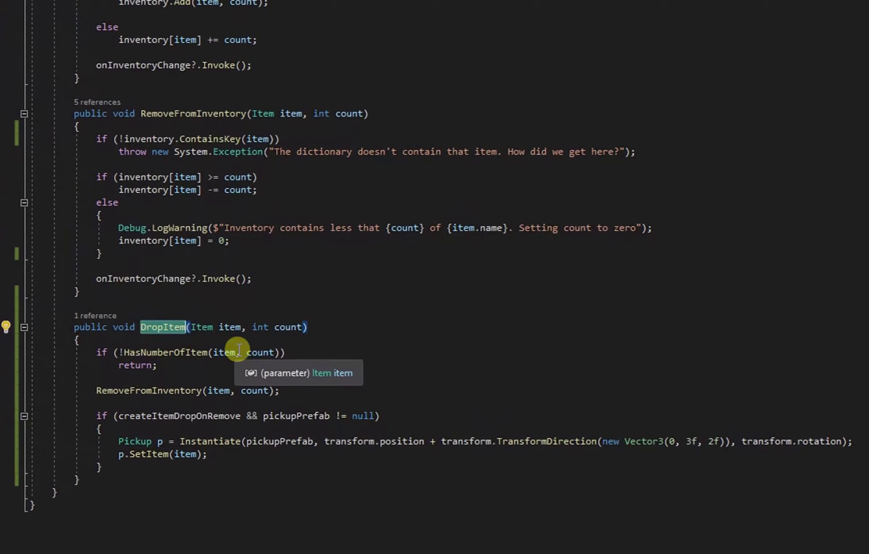
left_click_drag(174, 366, 122, 365)
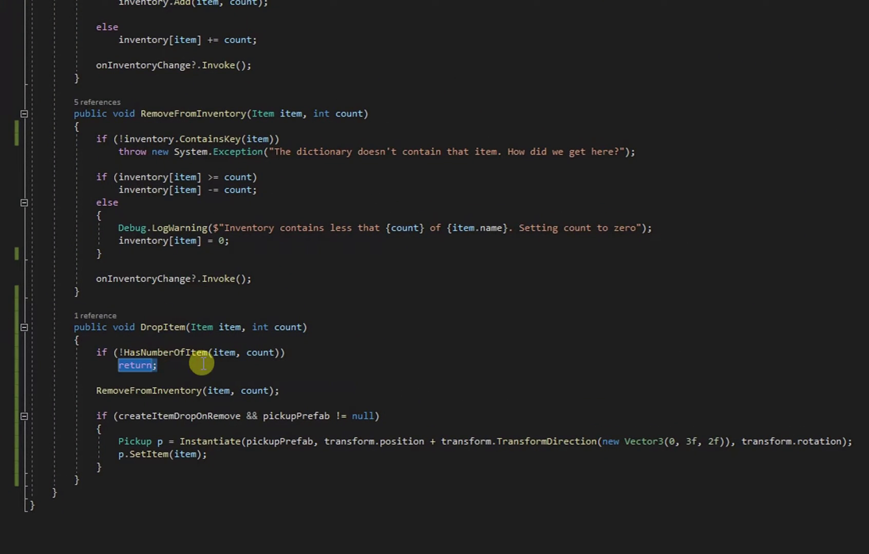
scroll(203, 364, "down", 1)
left_click(201, 324)
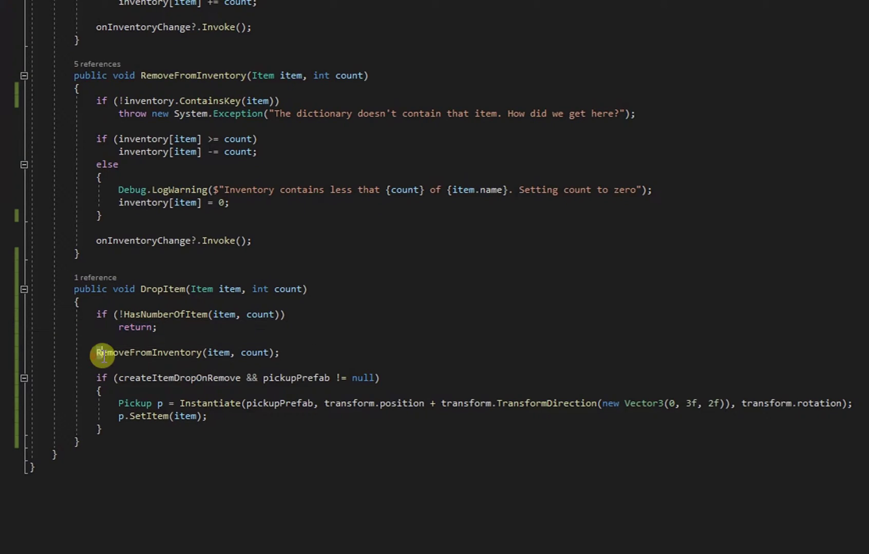
left_click_drag(97, 355, 265, 362)
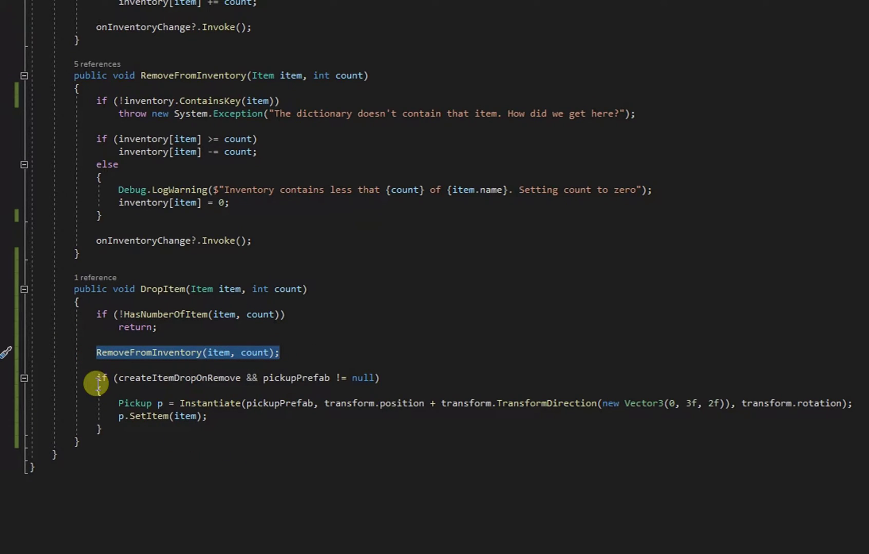
Step: Examine the createItemDropOnRemove and pickupPrefab condition in DropItem against their serialized field declarations in the Inventory class
left_click(145, 378)
double_click(145, 378)
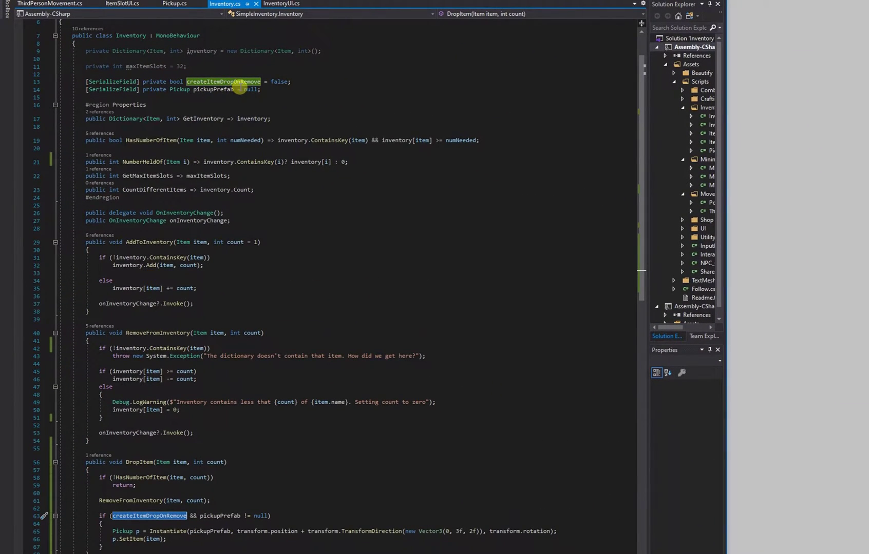
scroll(240, 89, "down", 6)
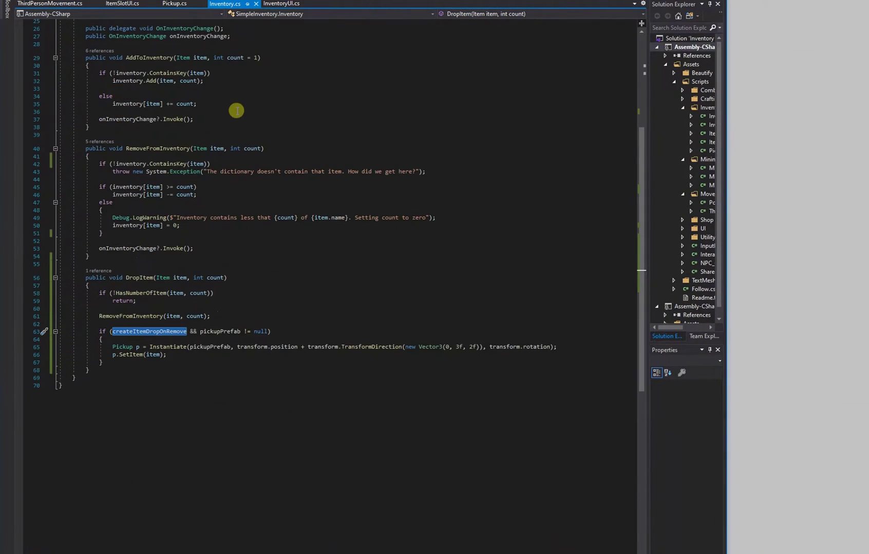
left_click(217, 331)
scroll(221, 329, "up", 6)
scroll(217, 343, "down", 6)
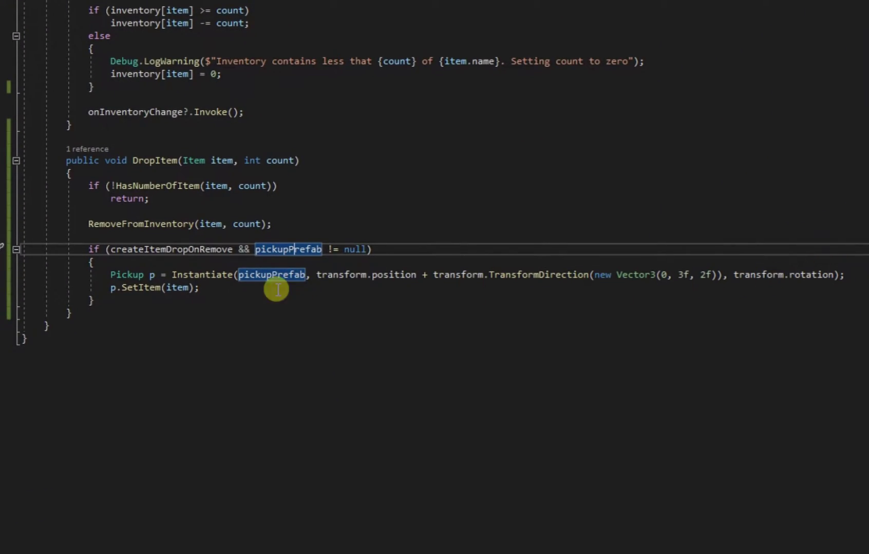
Step: Go from the Instantiate line in DropItem to the Pickup class definition and examine its SetItem method
left_click(132, 265)
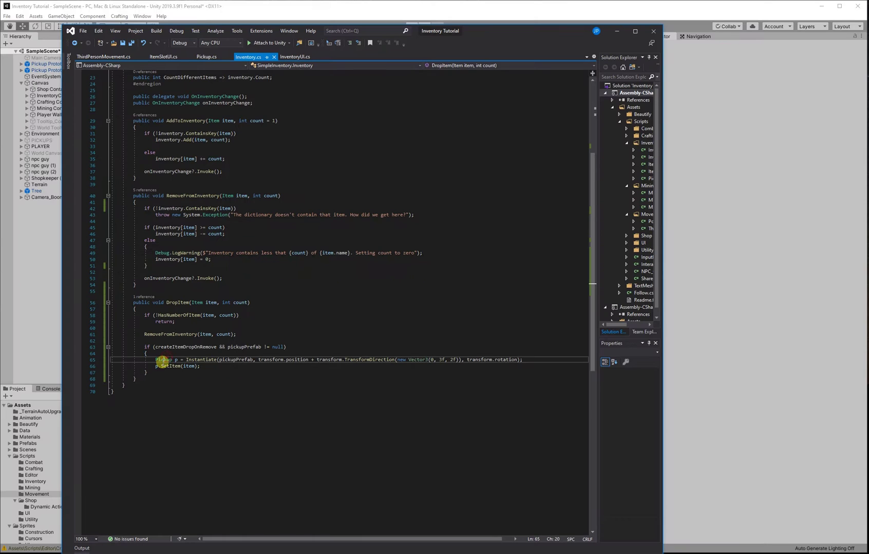
double_click(133, 274)
right_click(134, 277)
left_click(222, 401)
left_click_drag(152, 343, 124, 291)
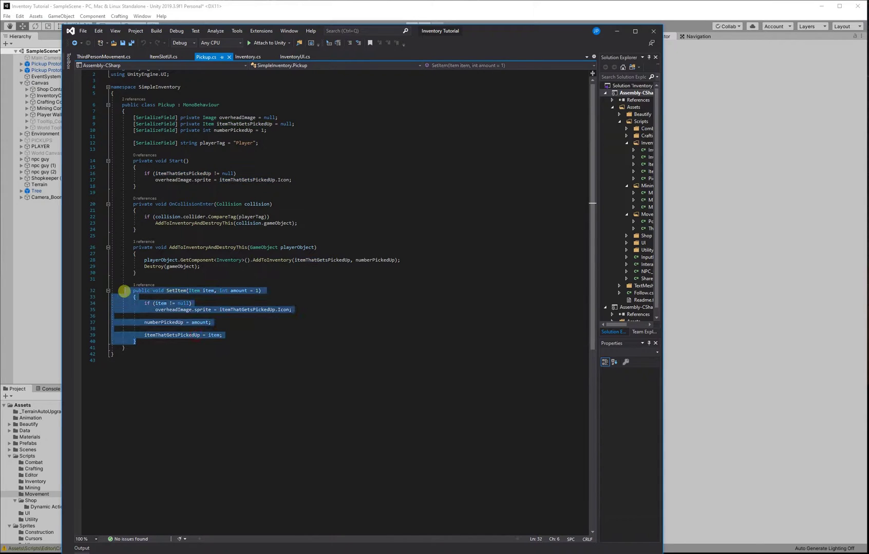
left_click(295, 324)
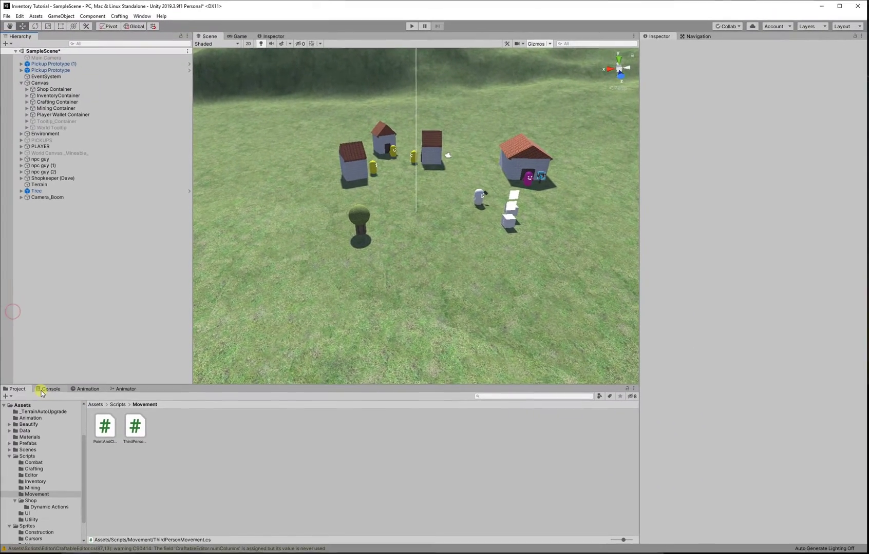
Step: Switch to Unity and assign the Pickup Prototype prefab as the Pickup Prefab in the PLAYER's Inventory script
left_click(72, 147)
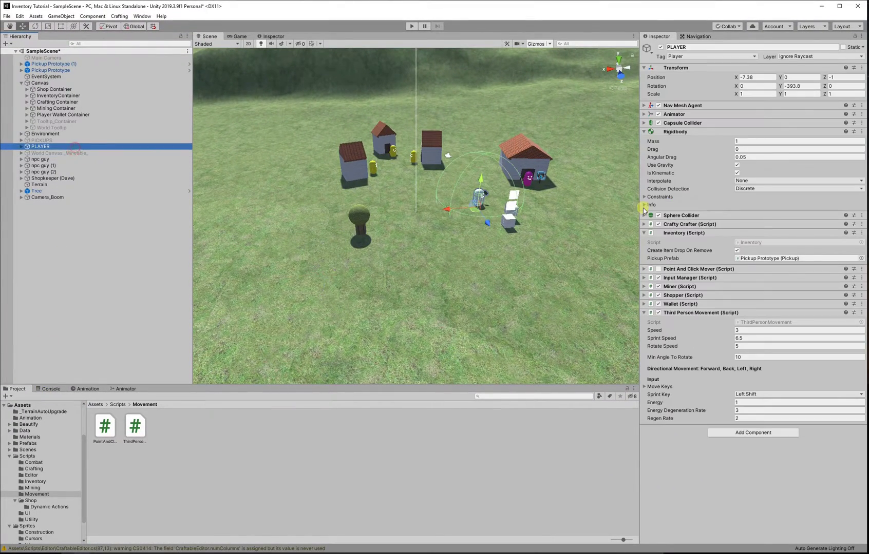
left_click(771, 259)
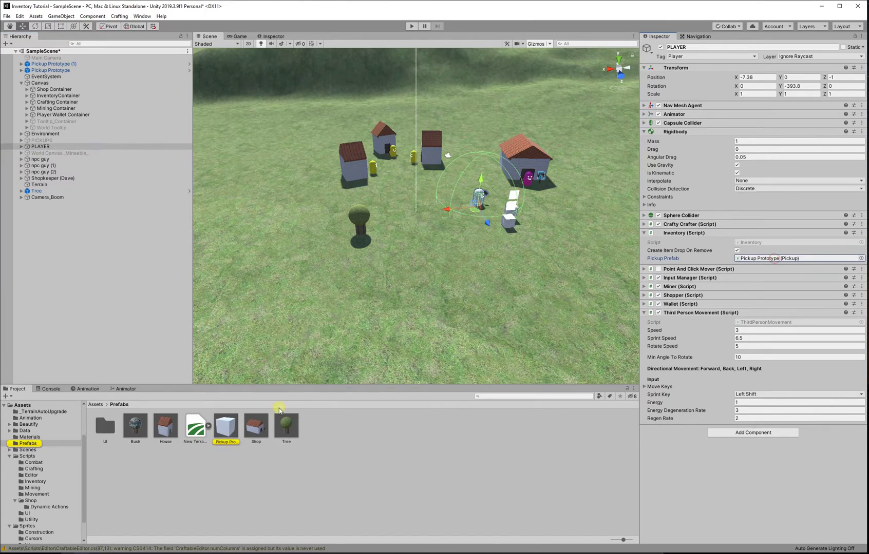
left_click_drag(226, 425, 807, 259)
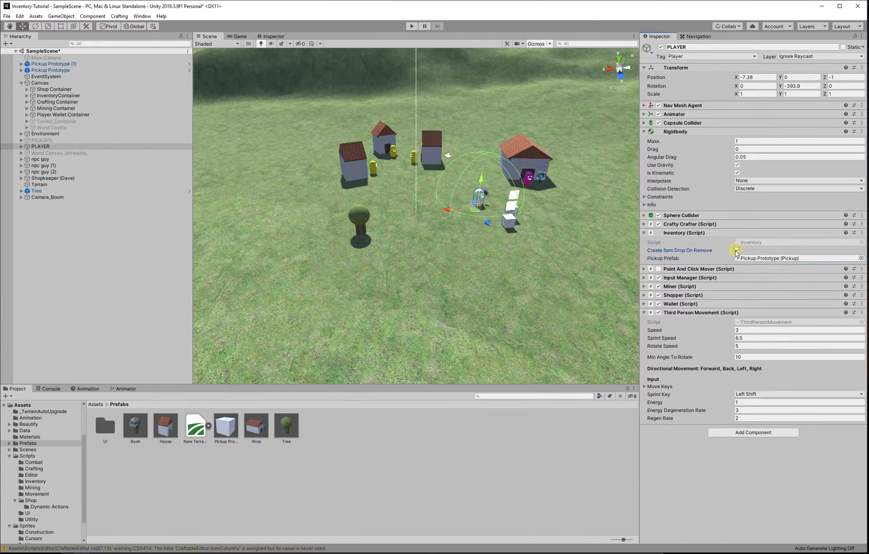
Step: Examine the Pickup script's overhead image, item and number settings on the Pickup Prototype prefab
left_click(229, 422)
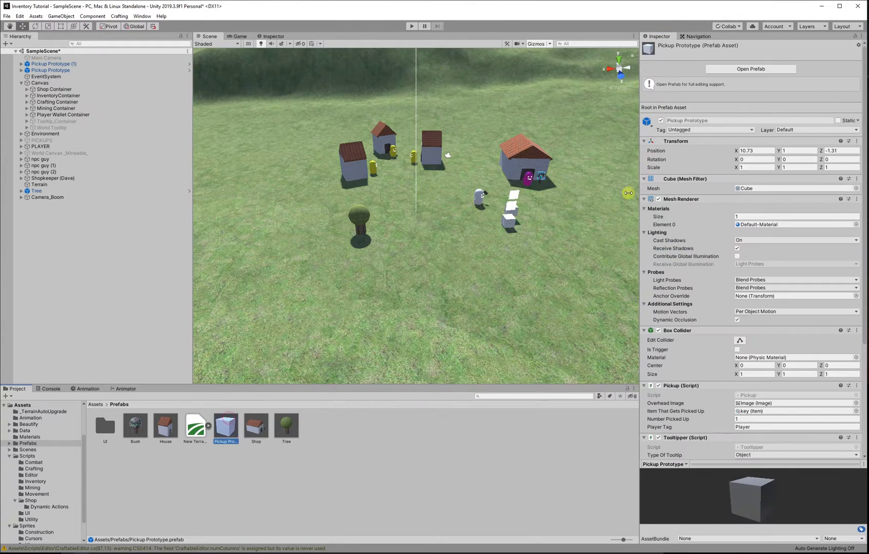
scroll(667, 275, "down", 5)
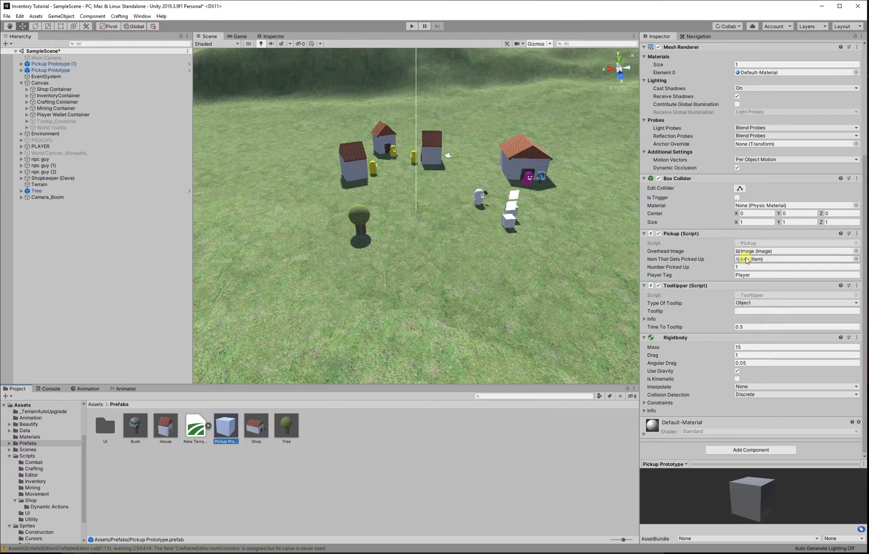
Step: Run the game, walk the player through the nearby pickups and test the remove button on an inventory slot
left_click(412, 27)
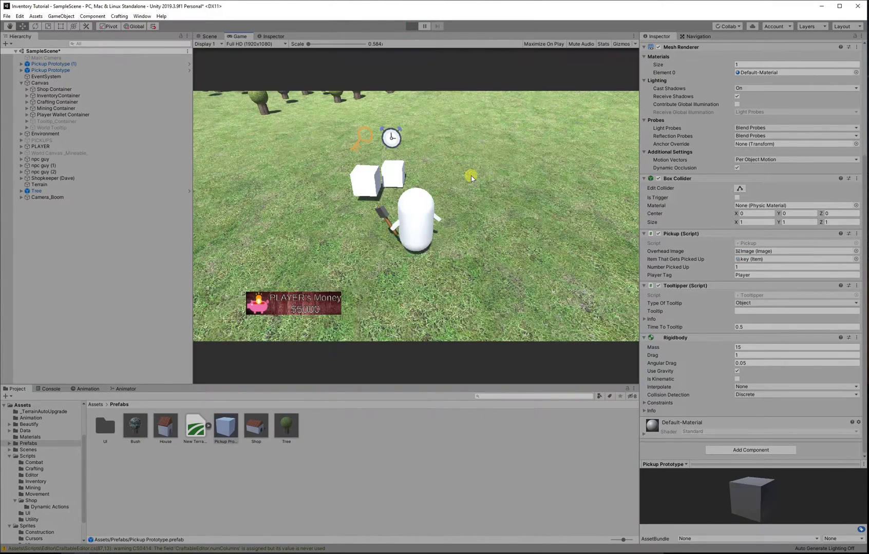
key("w")
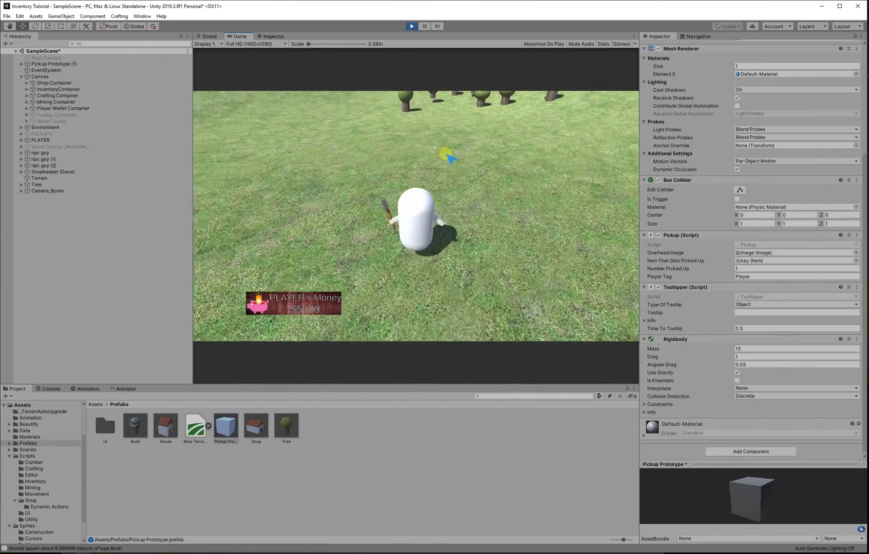
key("i")
left_click(279, 169)
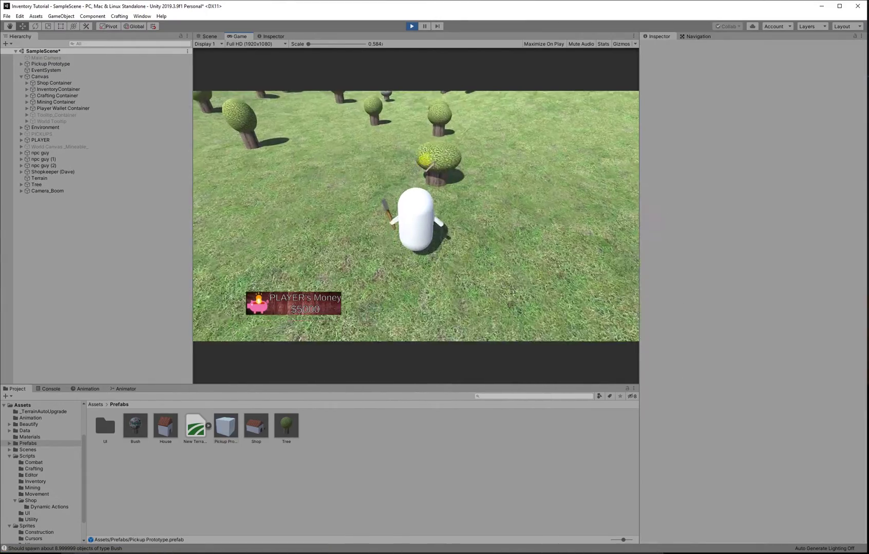
Step: Chop the tree ahead and drop the harvested wood from its inventory slot
left_click(424, 160)
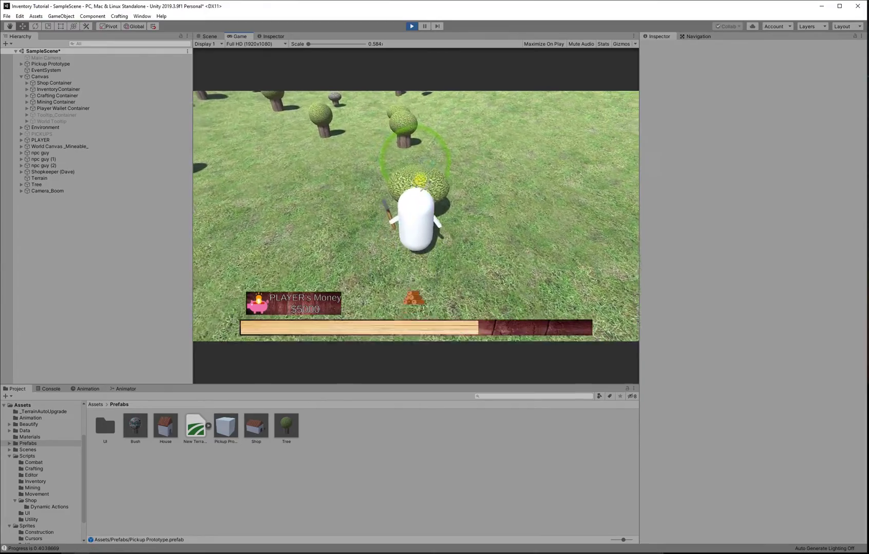
key("i")
left_click(279, 169)
left_click(279, 169)
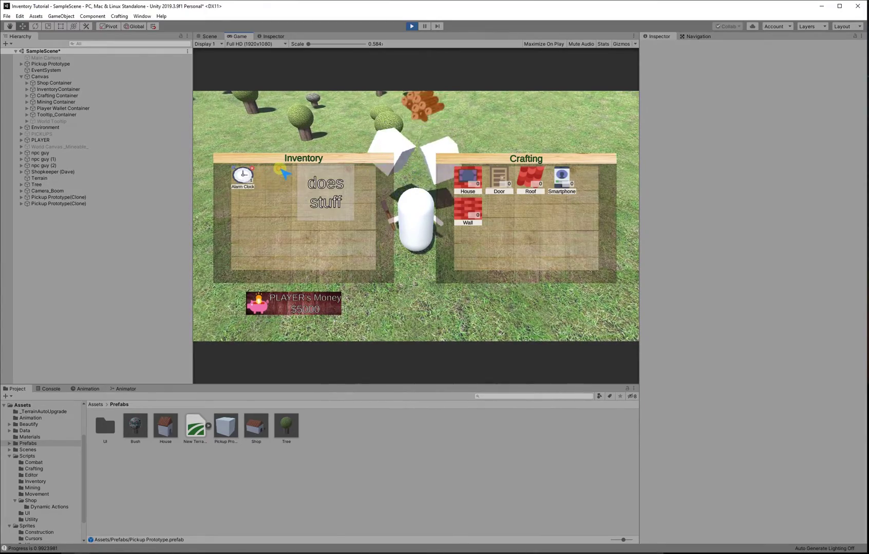
key("i")
Step: Walk the player across the field and chop more trees to collect wood in the running game
key("w")
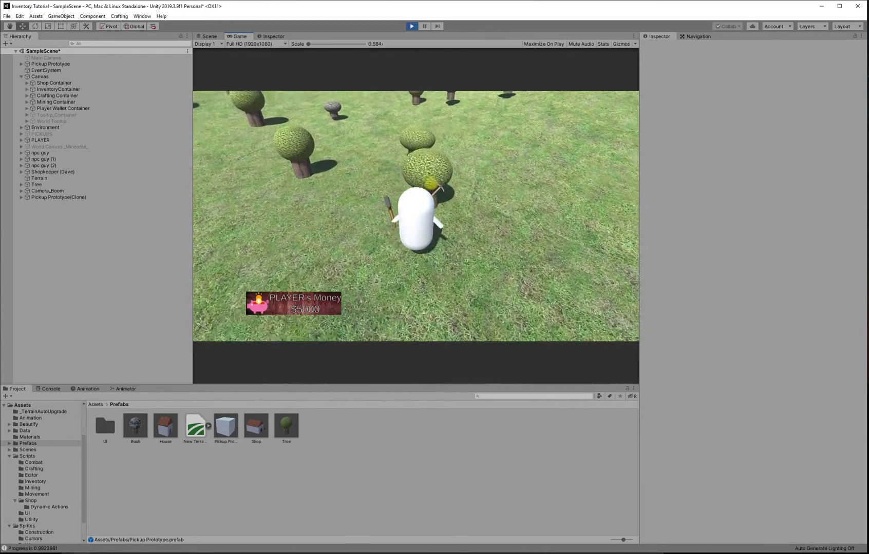
left_click(431, 186)
key("w")
key("a")
left_click(404, 174)
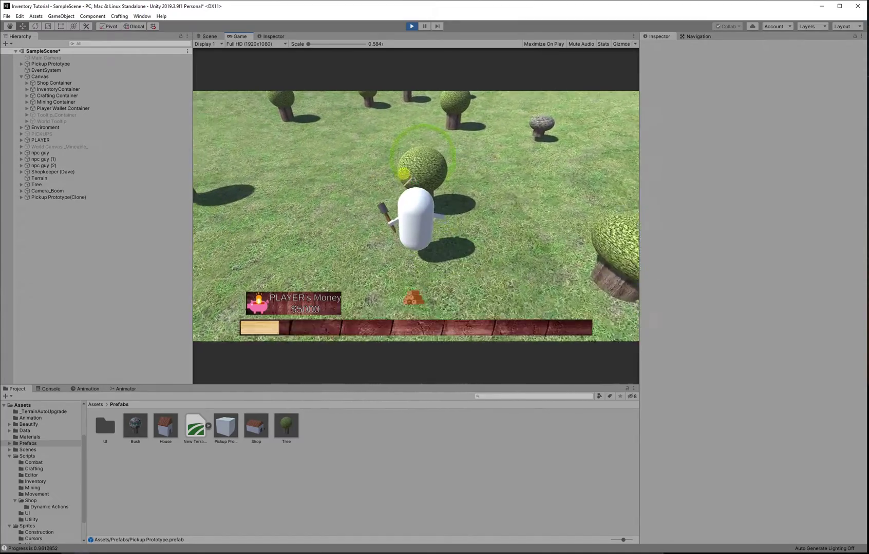
key("w")
key("a")
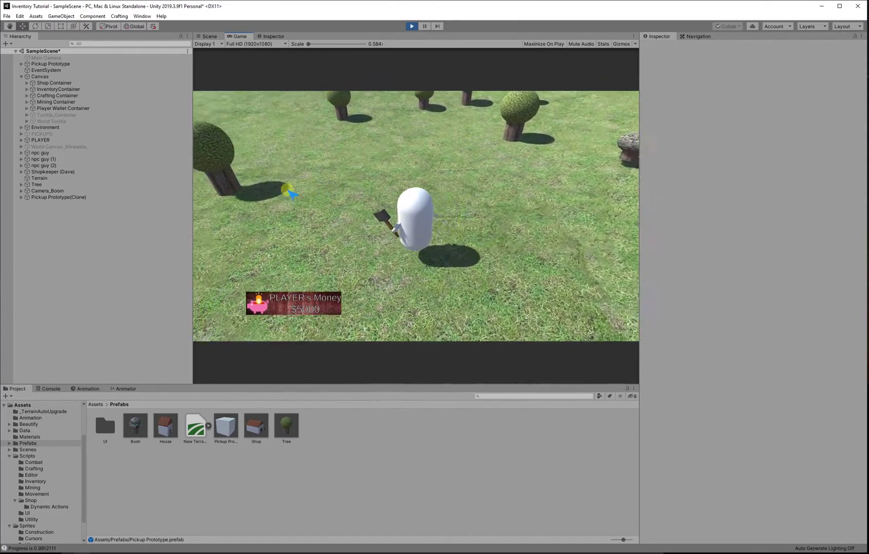
key("w")
key("a")
left_click(411, 162)
left_click(424, 179)
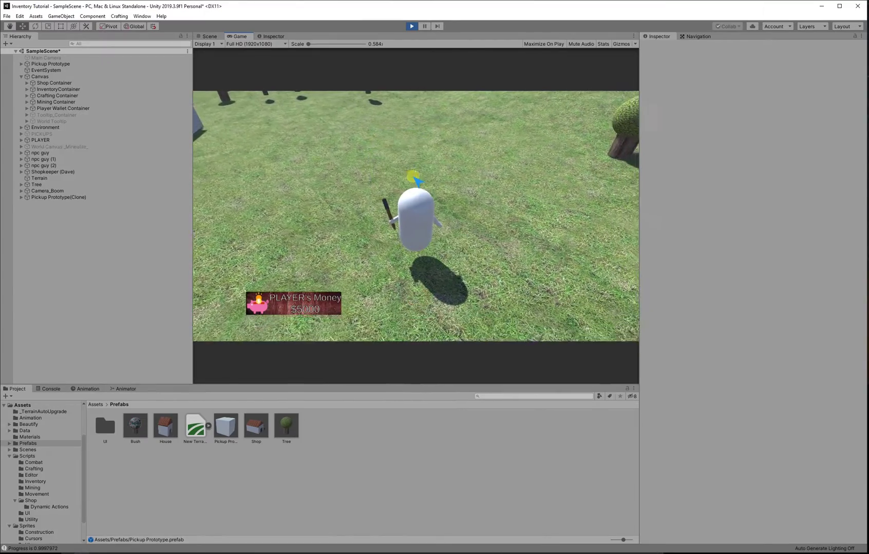
Step: Open the player's inventory and test dropping an item twice in quick succession
key("i")
left_click(281, 174)
left_click(279, 170)
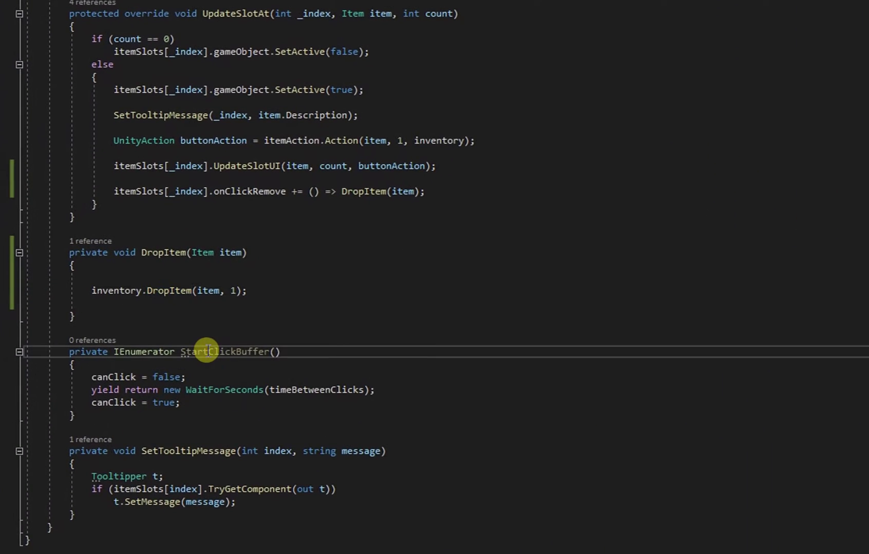
Step: Wrap the inventory.DropItem(item, 1) call in InventoryUI's DropItem method in an if (canClick) block
double_click(208, 351)
left_click(221, 364)
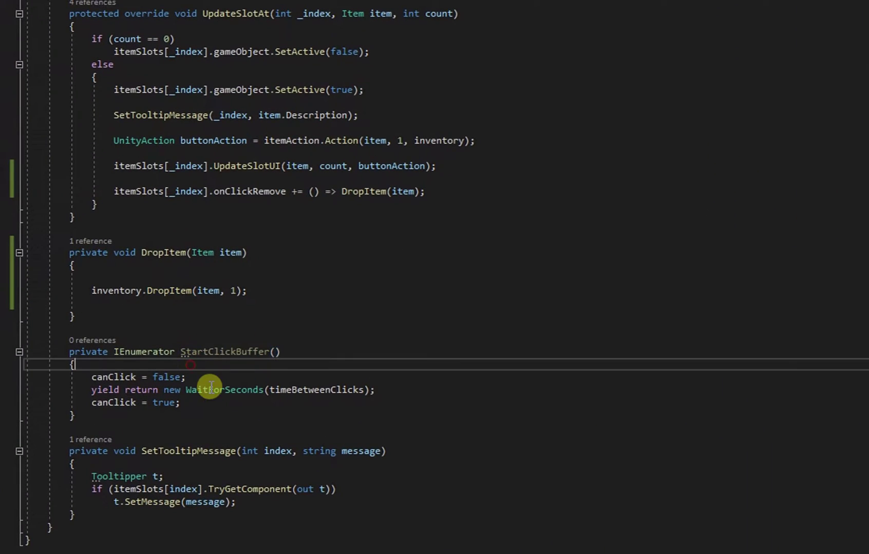
left_click(216, 274)
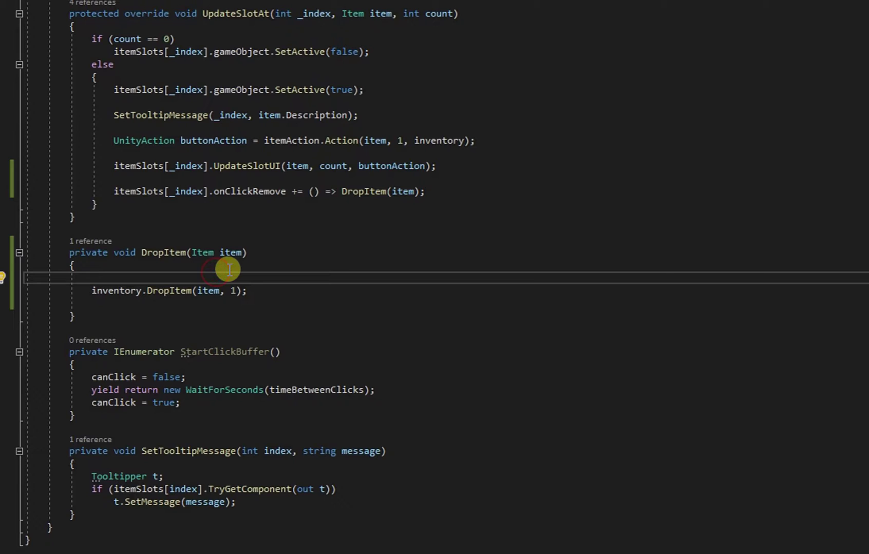
type("if (canClick")
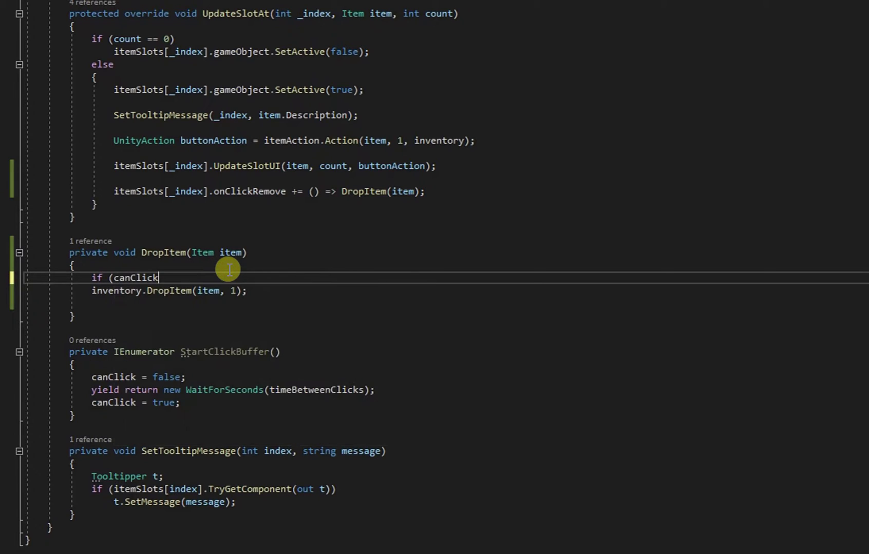
type("){")
key("Down")
key("Down")
type("}")
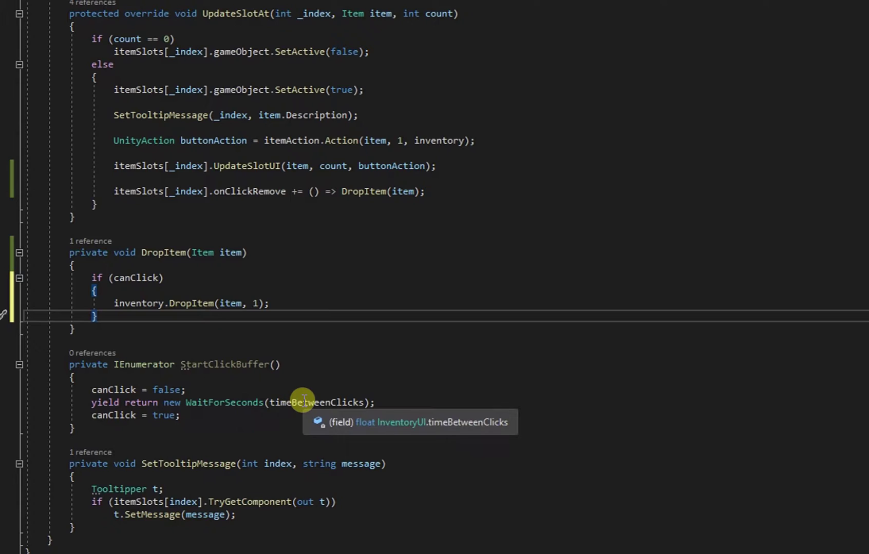
Step: Add StartCoroutine(StartClickBuffer()); before inventory.DropItem inside the canClick block, and check the timeBetweenClicks declaration
left_click(251, 416)
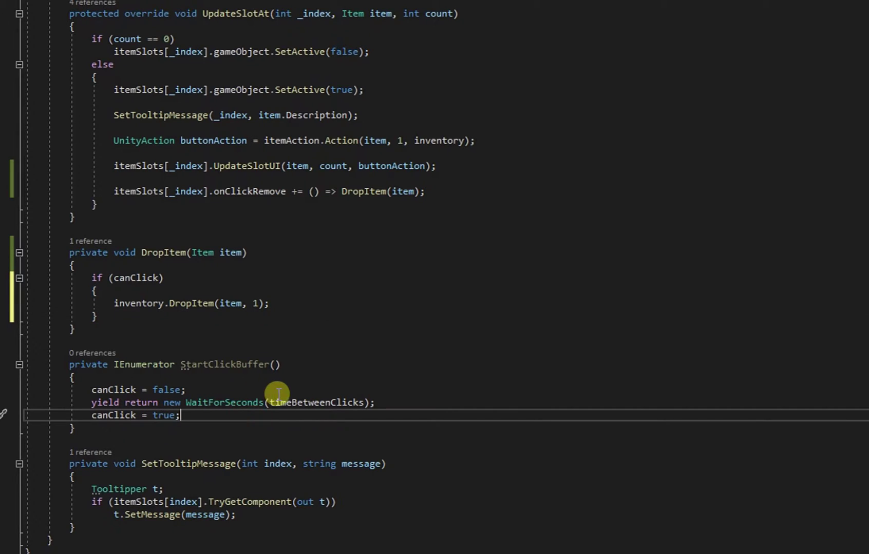
left_click(296, 303)
left_click(256, 290)
key("Return")
type("start")
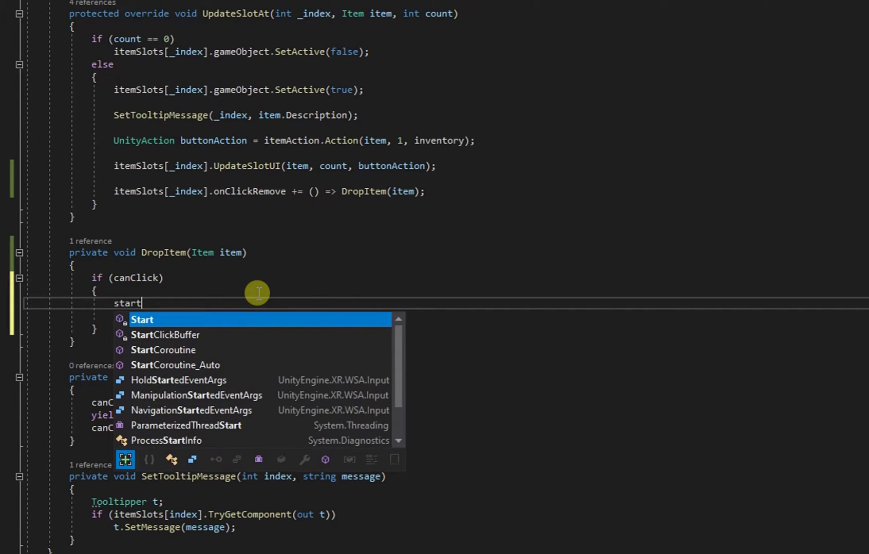
key("Down")
key("Down")
key("Tab")
type("(start")
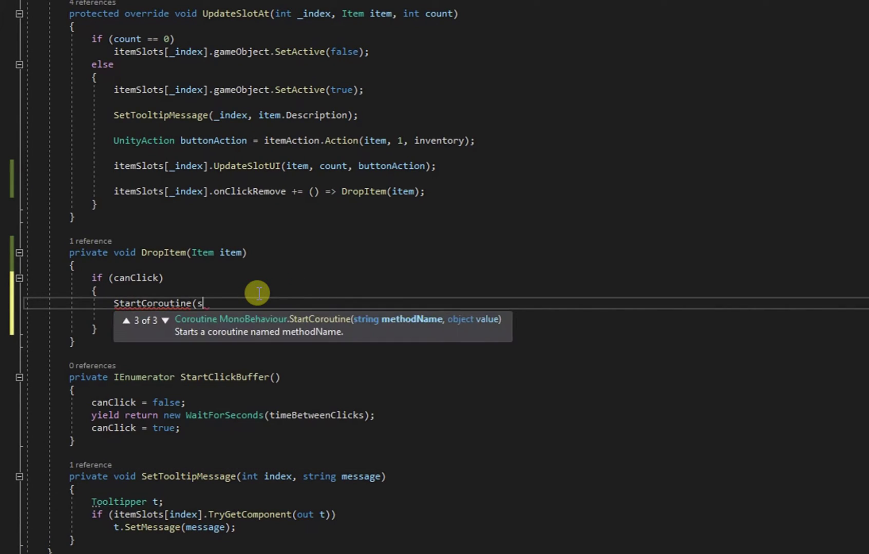
key("Down")
key("Tab")
type("());")
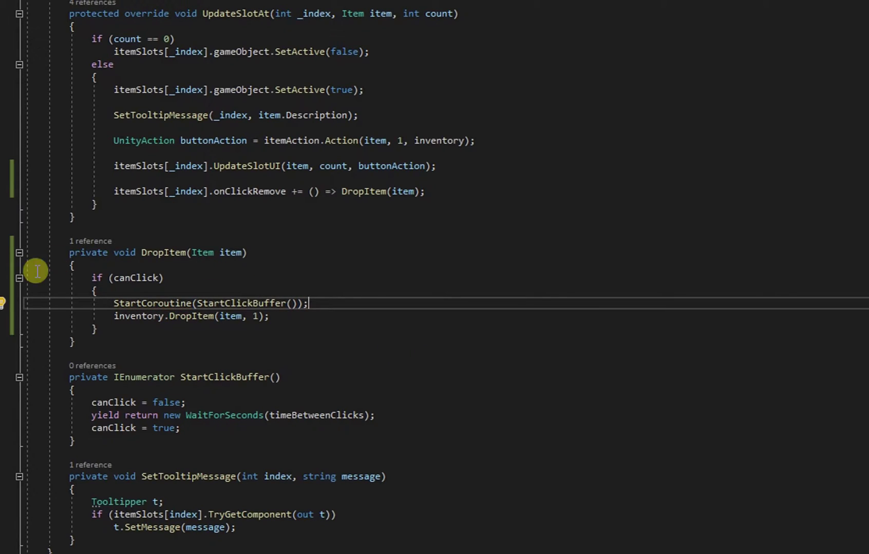
scroll(233, 182, "up", 6)
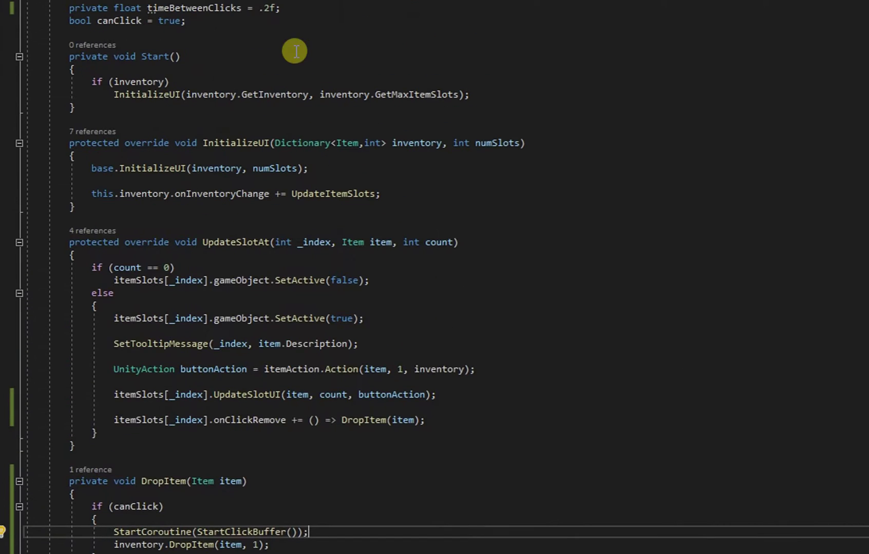
scroll(277, 13, "down", 4)
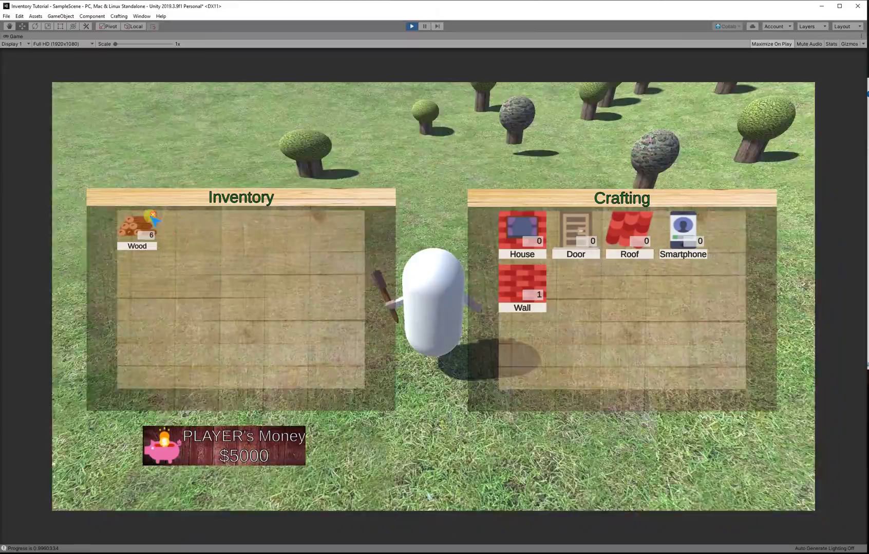
Step: Test the click buffer by dropping wood repeatedly from the inventory in the running game, and exit play mode
left_click(154, 216)
left_click(153, 216)
left_click(154, 216)
left_click(154, 216)
left_click(154, 216)
key("w")
left_click(154, 216)
left_click(154, 217)
key("s")
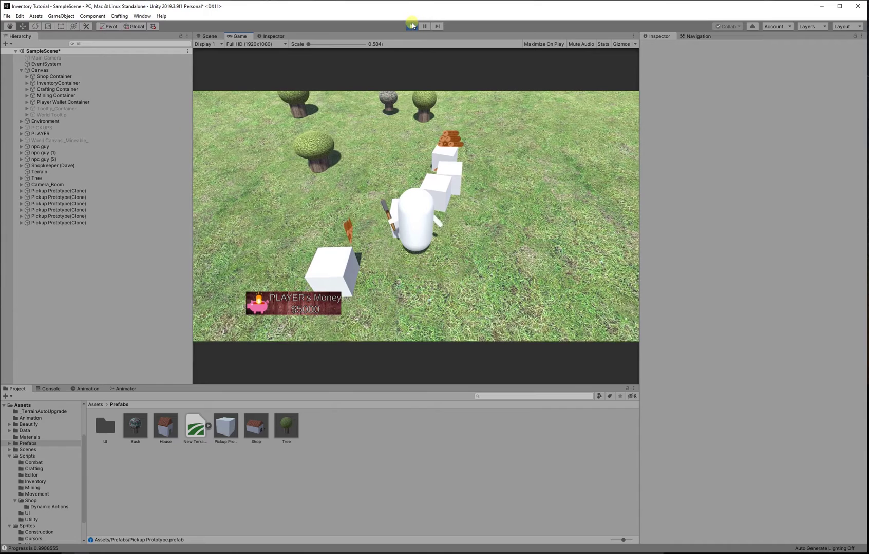
left_click(412, 26)
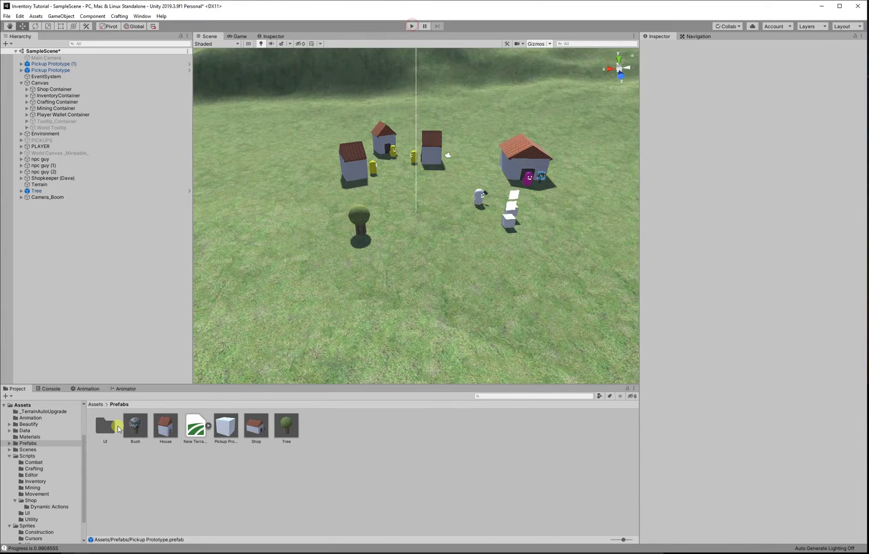
Step: Switch to Visual Studio and review the removeButton field and its onClickRemove listener in ItemSlotUI.cs
left_click(122, 477)
key("alt+Tab")
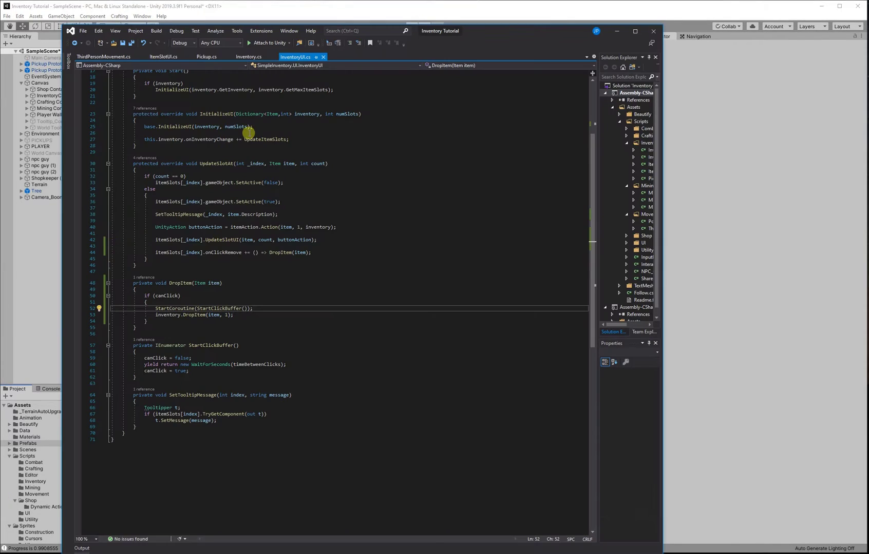
left_click(168, 59)
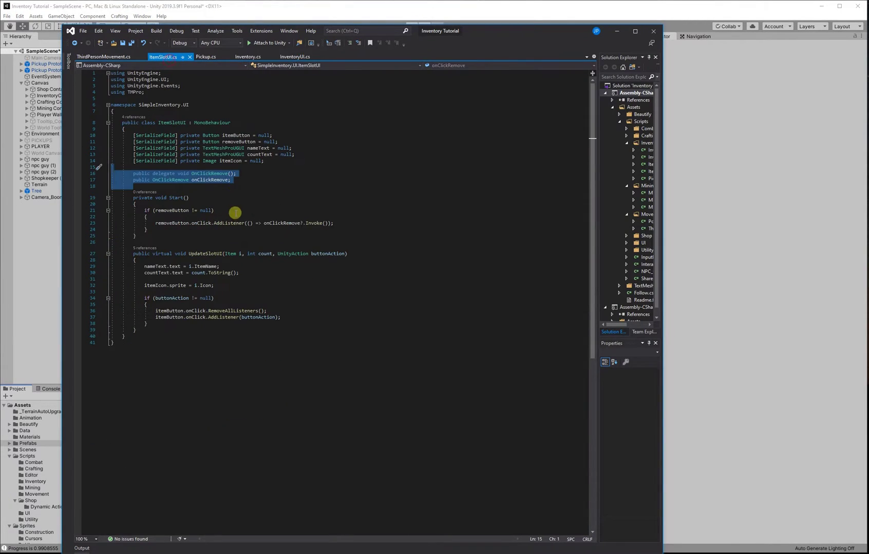
left_click(269, 188)
double_click(229, 142)
left_click(275, 204)
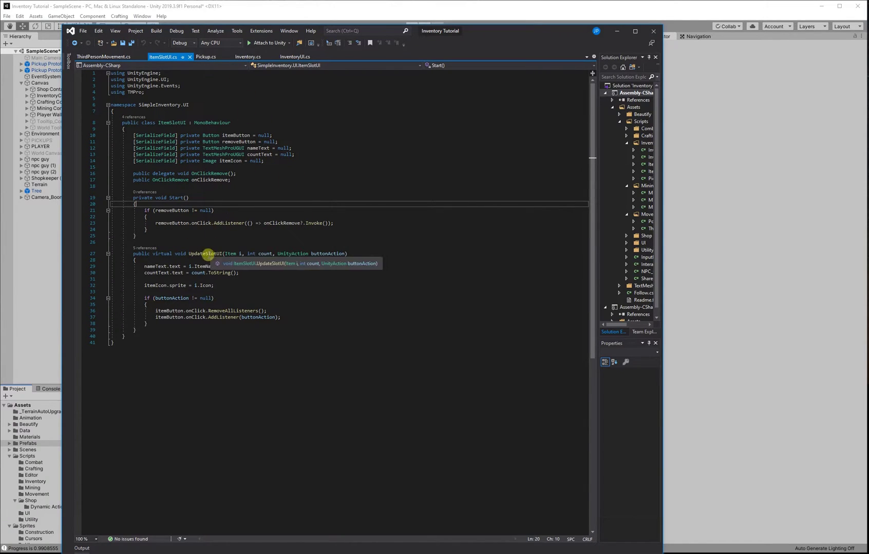
Step: Review the line in InventoryUI's UpdateSlotAt that subscribes DropItem(item) to the slot's onClickRemove
left_click(293, 57)
left_click_drag(156, 252, 314, 252)
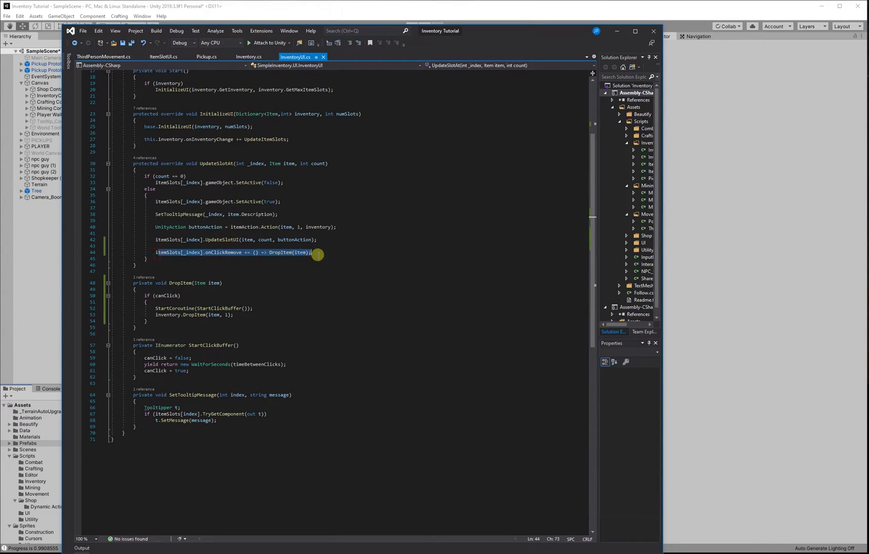
left_click(217, 256)
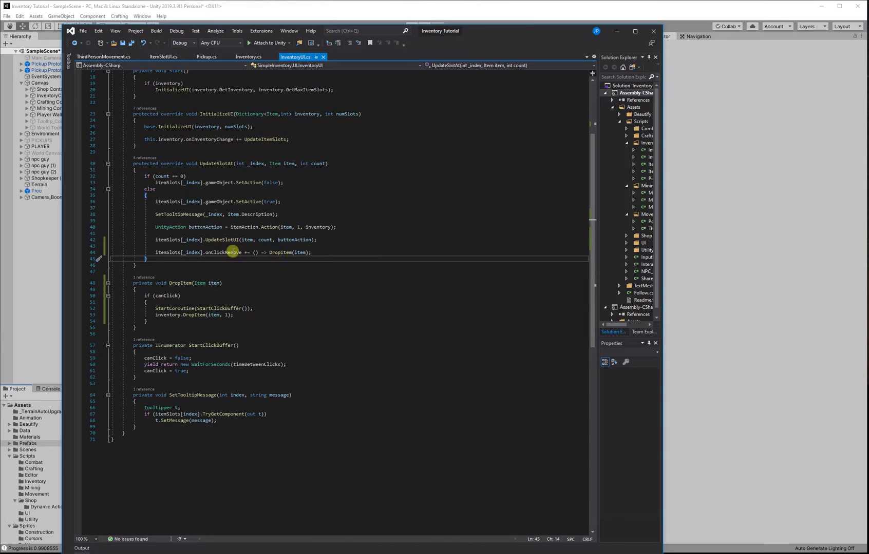
Step: Trace canClick through InventoryUI's DropItem, StartClickBuffer and its field declaration
double_click(167, 296)
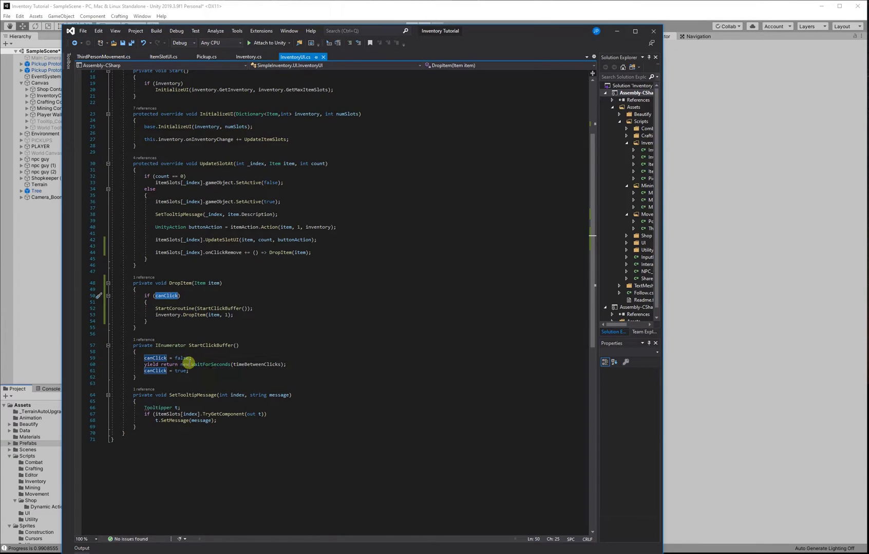
scroll(193, 360, "up", 6)
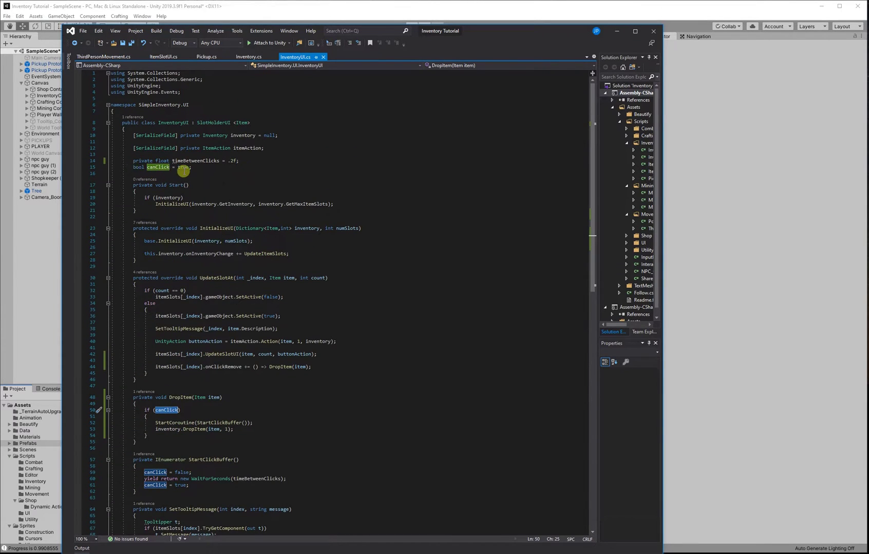
scroll(249, 168, "down", 7)
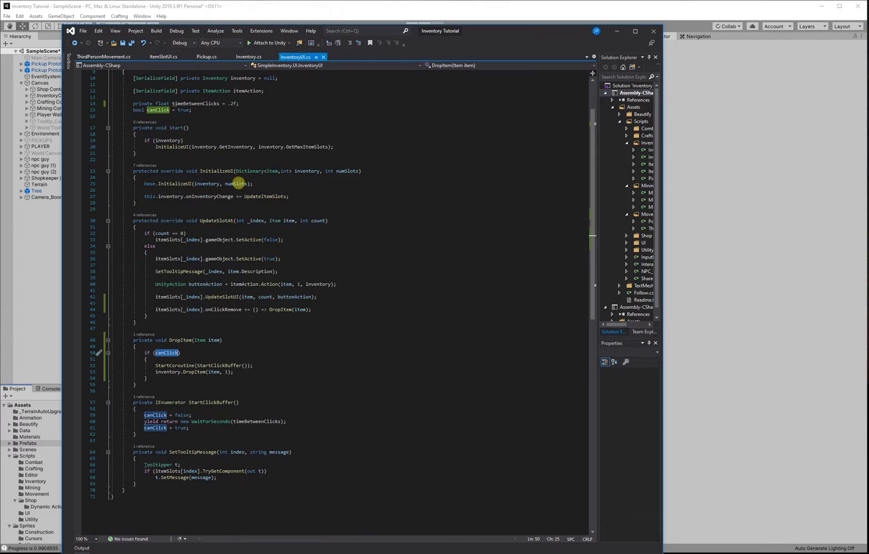
Step: Go to the definition of inventory.DropItem and review its item count check, removal and pickup instantiation
double_click(194, 277)
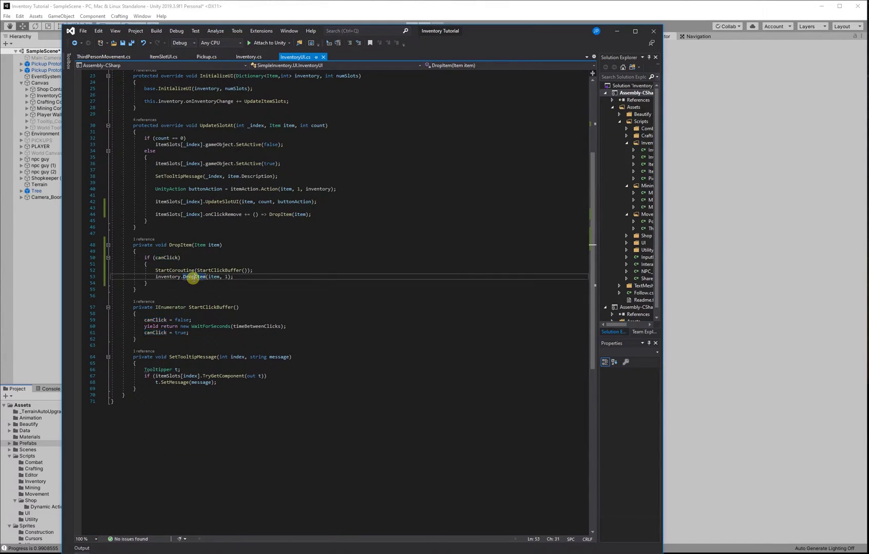
right_click(194, 278)
left_click(236, 321)
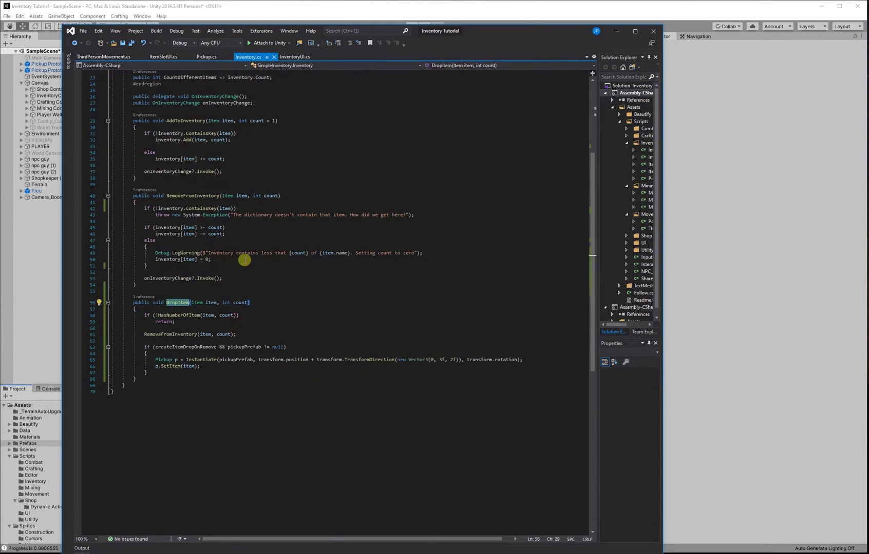
scroll(247, 260, "down", 2)
left_click(249, 279)
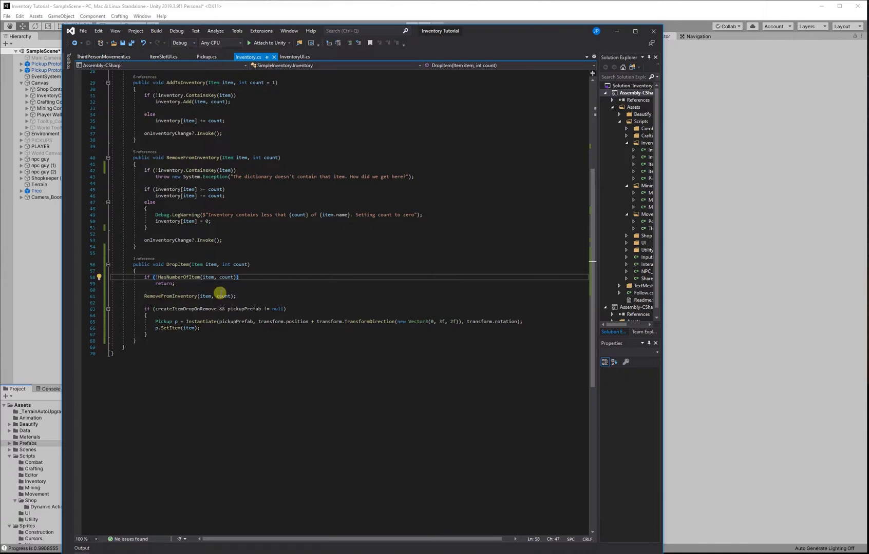
Step: Review Inventory.cs's createItemDropOnRemove and pickupPrefab fields, and go to the definition of SetItem from DropItem
scroll(238, 291, "down", 2)
scroll(158, 290, "up", 9)
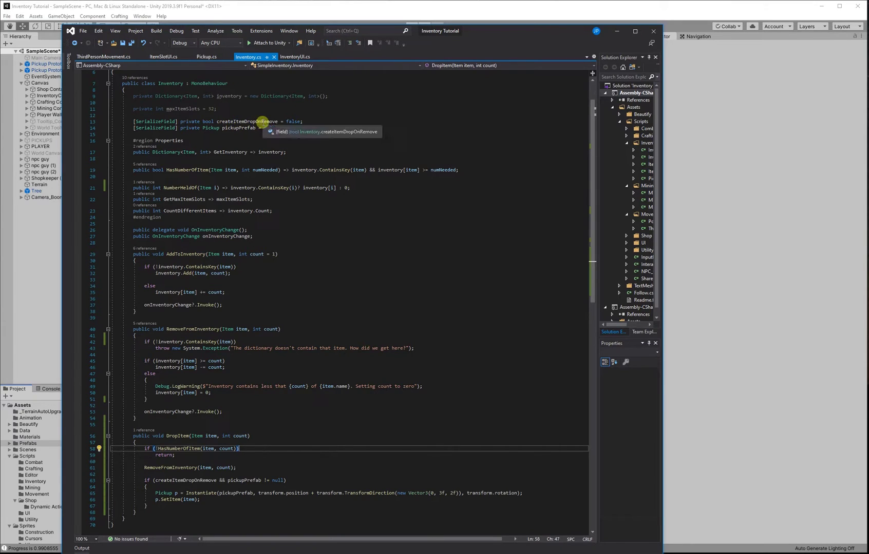
scroll(259, 226, "down", 6)
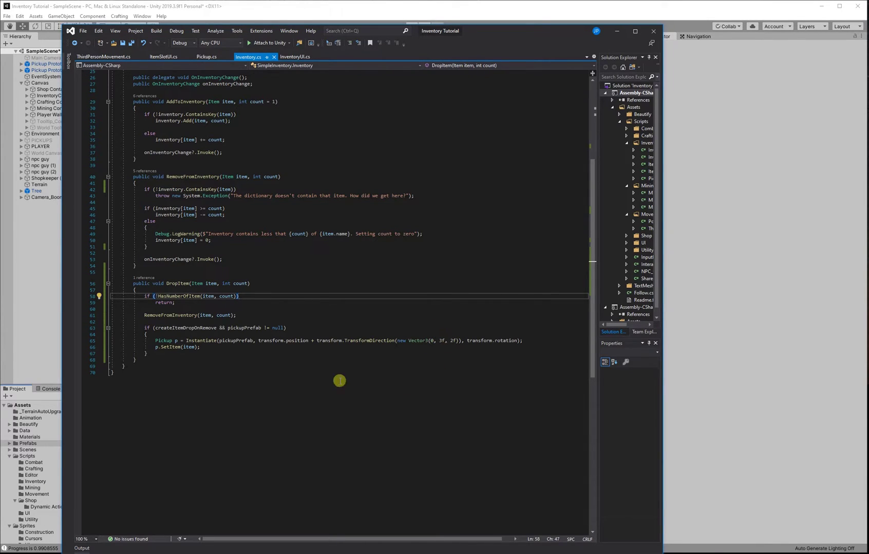
left_click(164, 347)
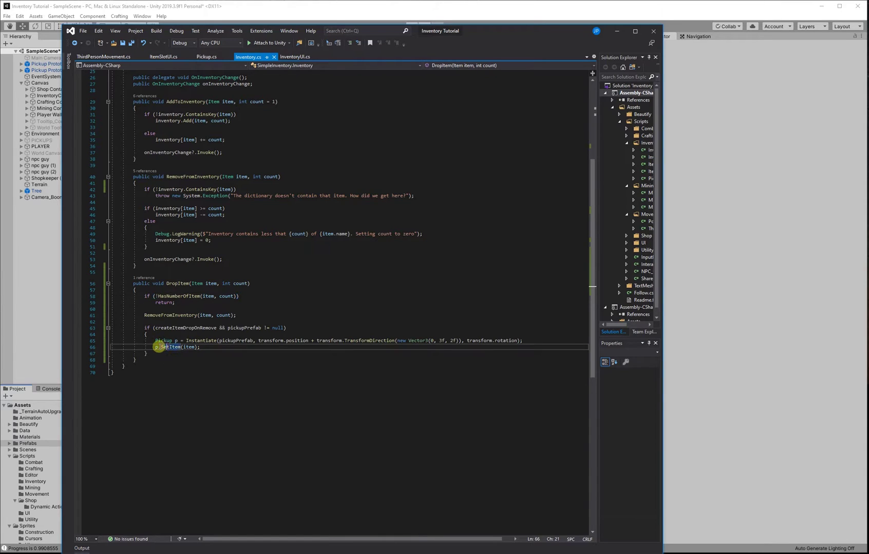
right_click(169, 348)
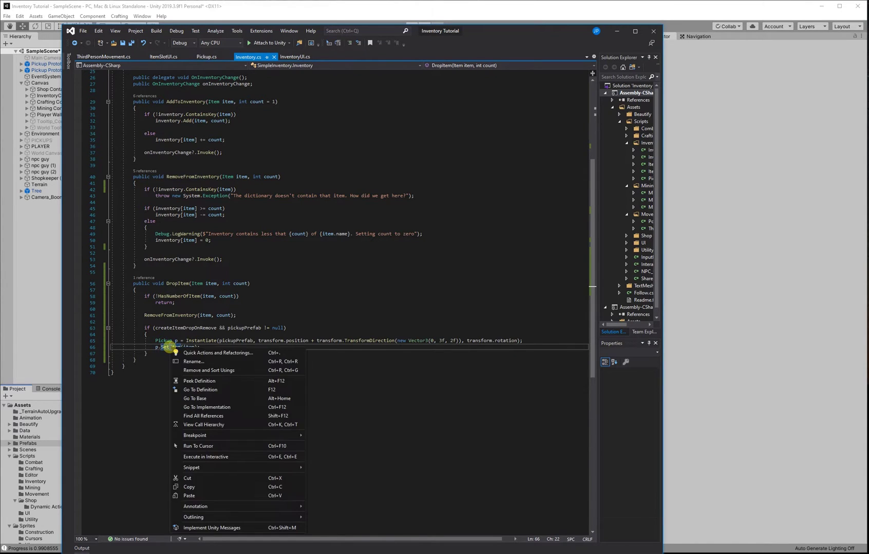
left_click(211, 390)
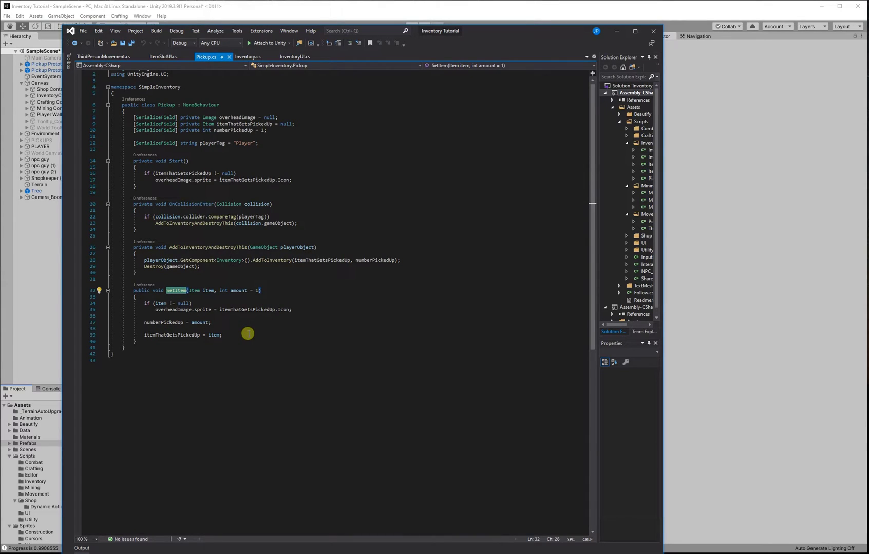
Step: Switch to Unity and reassign the Item That Gets Picked Up on Pickup Prototype (2)
left_click(54, 324)
left_click_drag(509, 255, 508, 255)
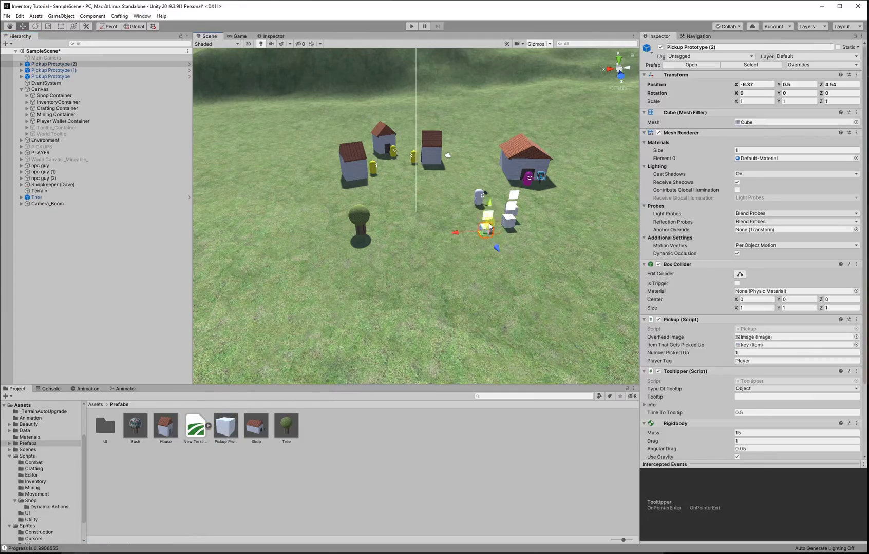
key("f")
left_click(855, 345)
double_click(811, 176)
Step: Play the scene, walk forward and drop items from the inventory slots to test the pickup spawning
left_click(411, 26)
key("w")
key("i")
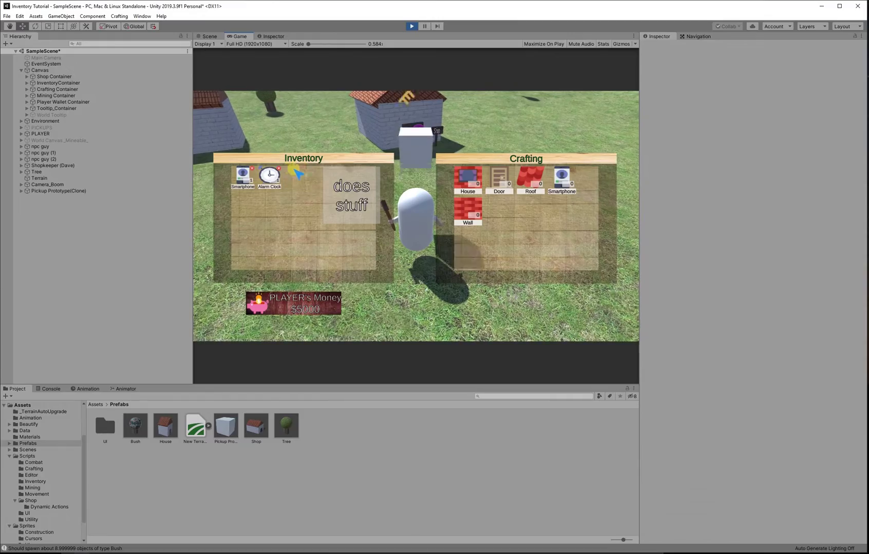
left_click(305, 168)
left_click(278, 169)
left_click(252, 168)
key("i")
Step: Walk to the shopkeeper in play mode and buy a Folder, Paperclip, Binoculars and Deck of Cards
key("w")
key("i")
key("i")
key("w")
left_click(528, 171)
left_click(557, 172)
left_click(478, 205)
left_click(476, 173)
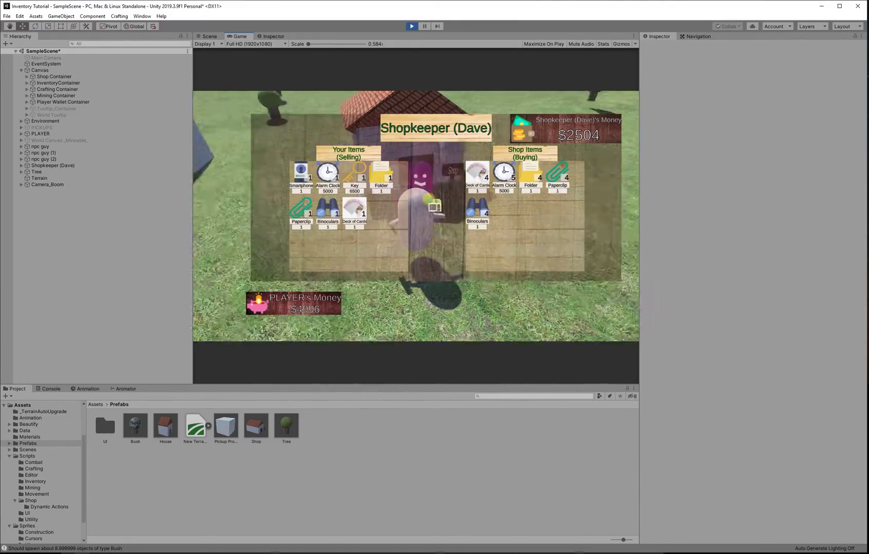
Step: Move away from the shop, drop two more items from the inventory and close it
key("a")
key("i")
left_click(278, 168)
left_click(305, 169)
key("i")
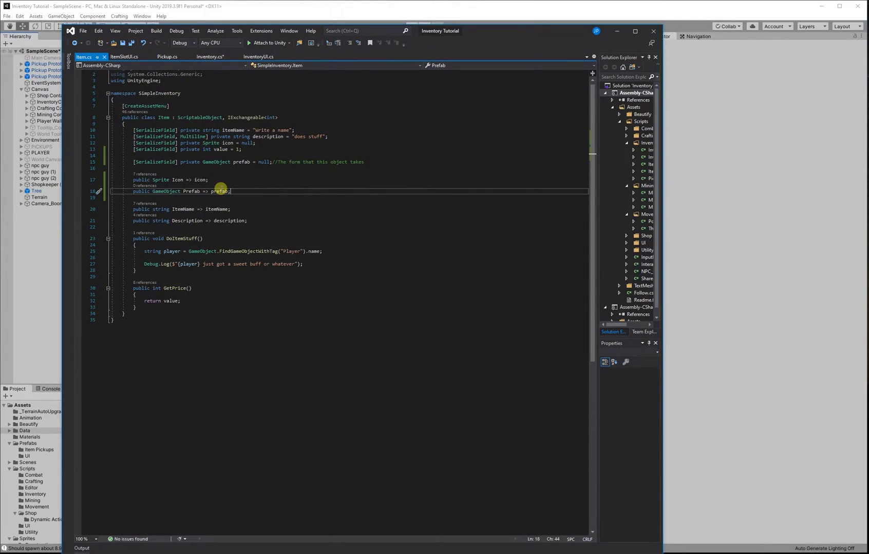
Step: Review the serialized GameObject prefab field and the public Prefab property in Item.cs in Visual Studio
key("ctrl+End")
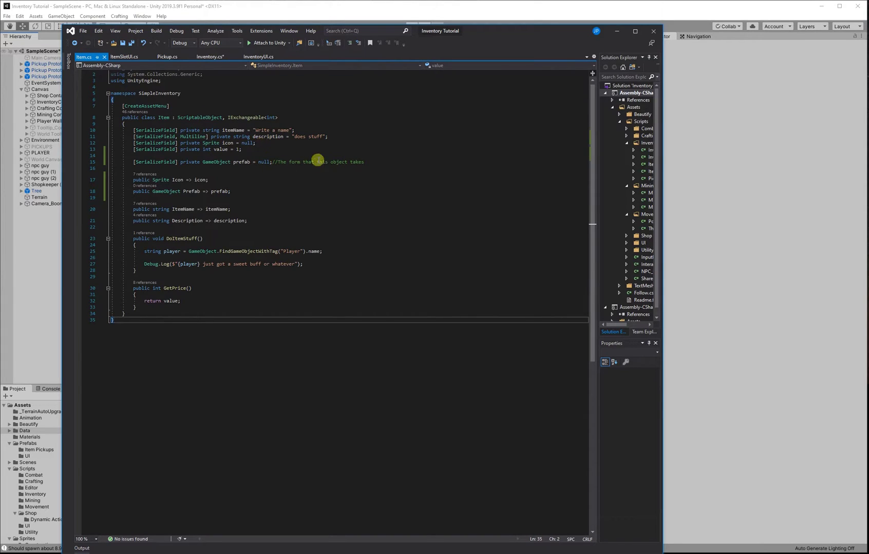
left_click_drag(363, 163, 136, 163)
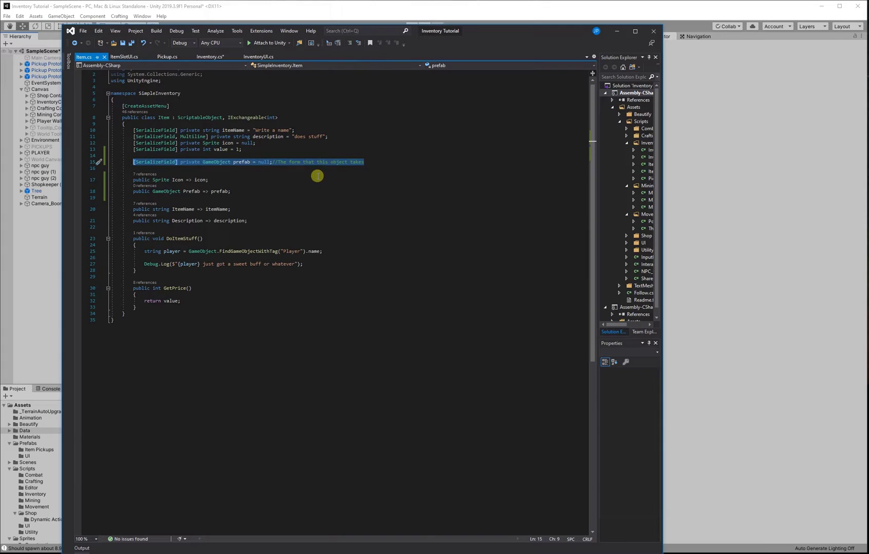
left_click(252, 191)
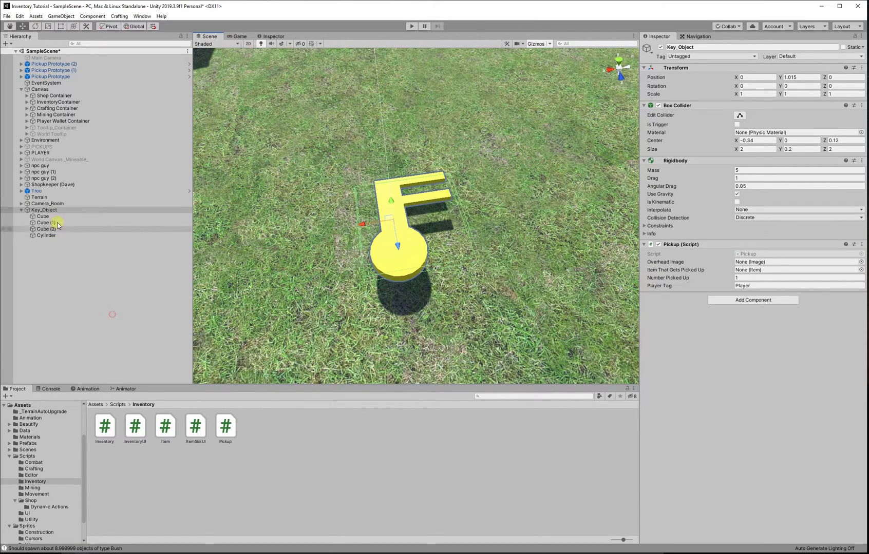
Step: In Unity, inspect Key_Object's Box Collider, Rigidbody and Pickup script components
left_click(53, 204)
left_click(50, 210)
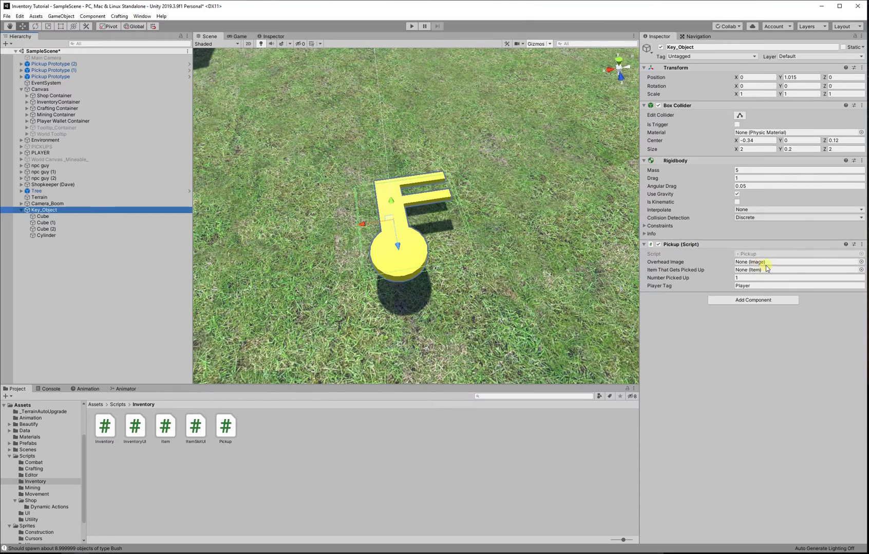
left_click(49, 307)
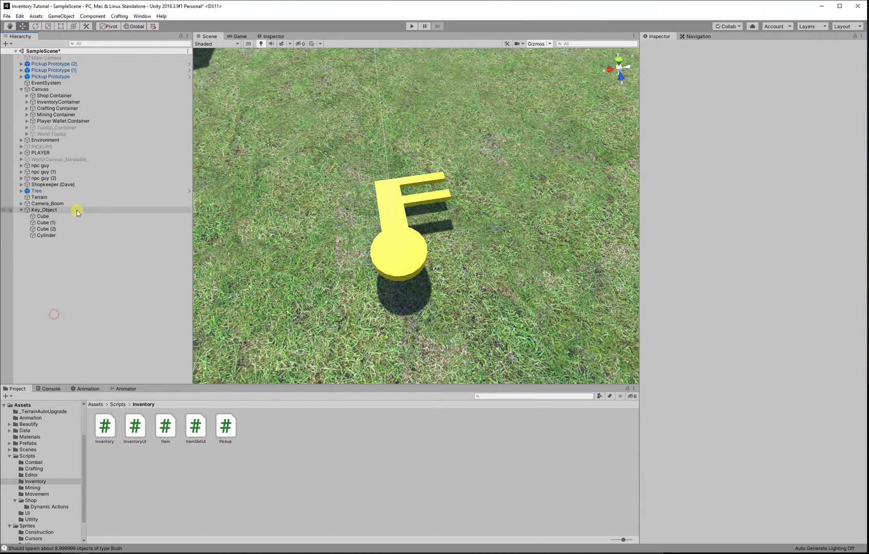
Step: Create a folder named Item Pickups inside the Prefabs folder
left_click(31, 450)
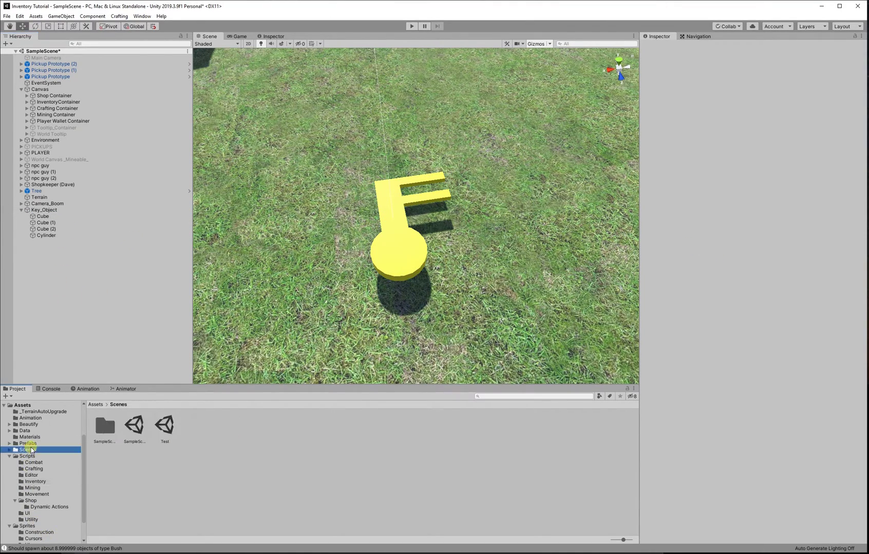
left_click(28, 444)
right_click(228, 457)
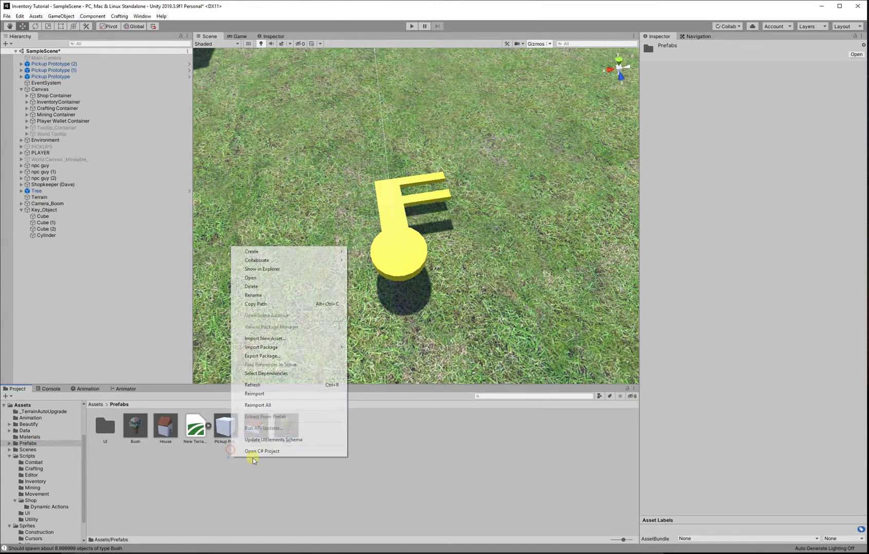
mouse_move(277, 251)
left_click(421, 191)
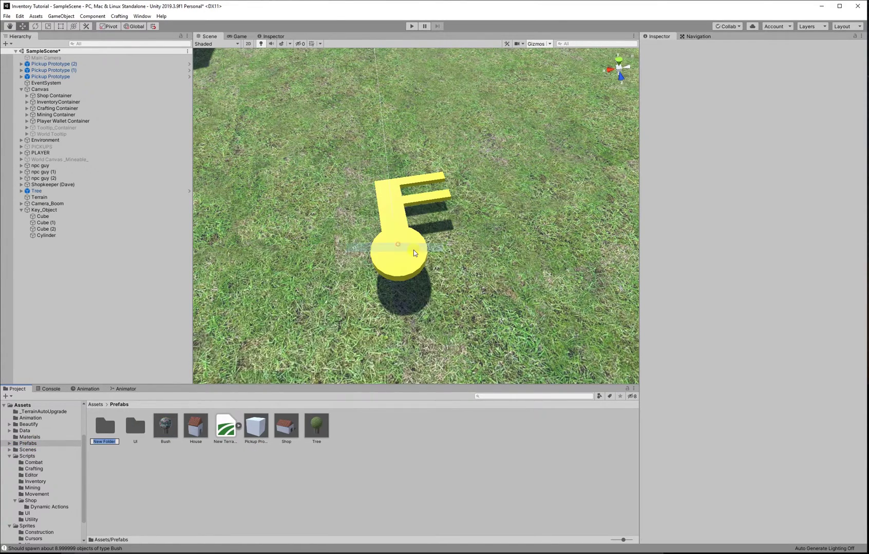
type("Item Pickups")
key("Return")
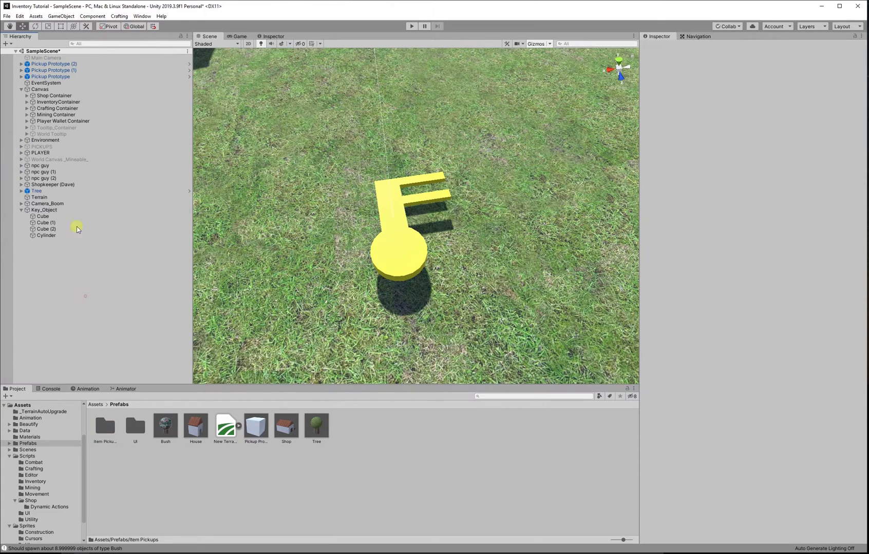
Step: Save Key_Object as a prefab in the Item Pickups folder and delete the original from the scene
left_click_drag(55, 210, 109, 426)
left_click(52, 208)
key("Delete")
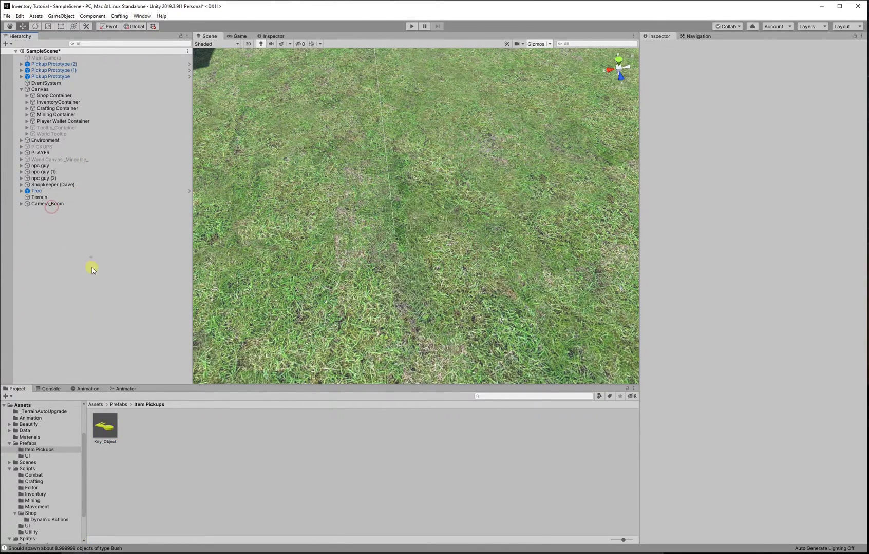
Step: Assign the Key_Object prefab to the Prefab field of the key item asset in the Data folder
left_click(26, 431)
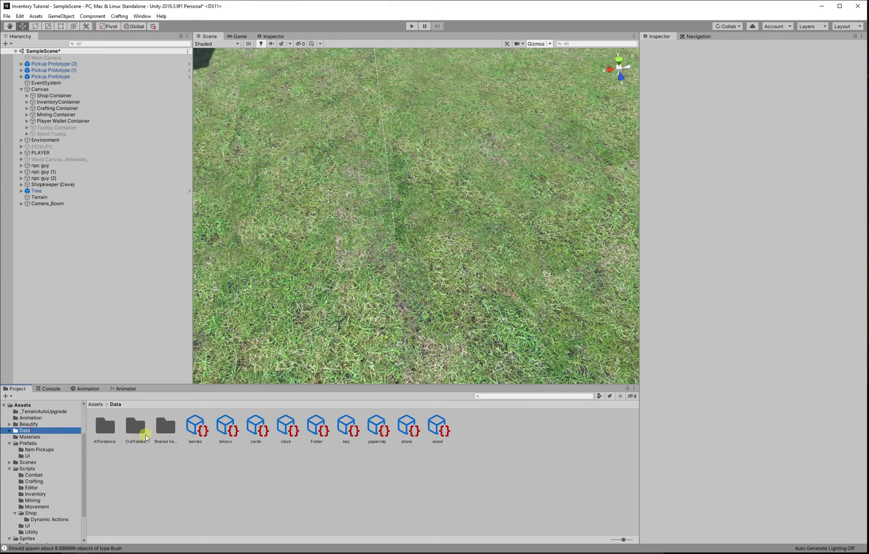
left_click(346, 429)
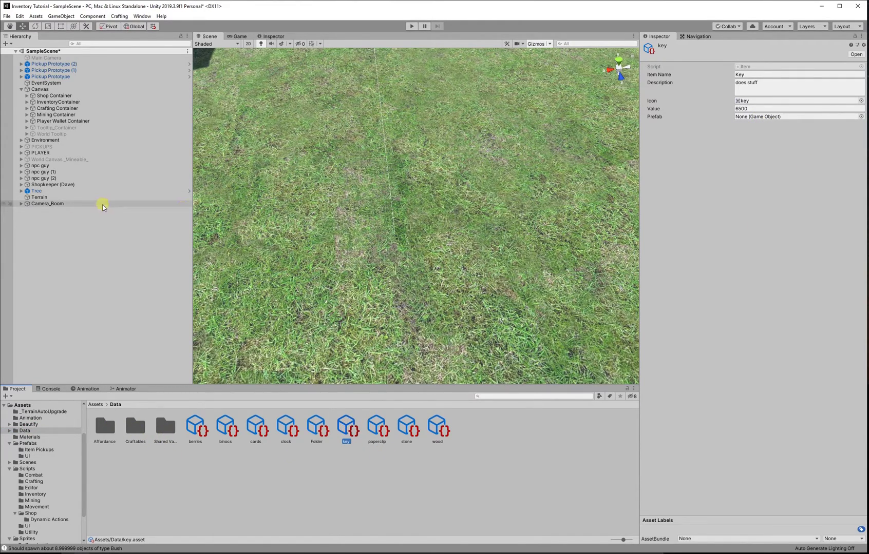
left_click(861, 116)
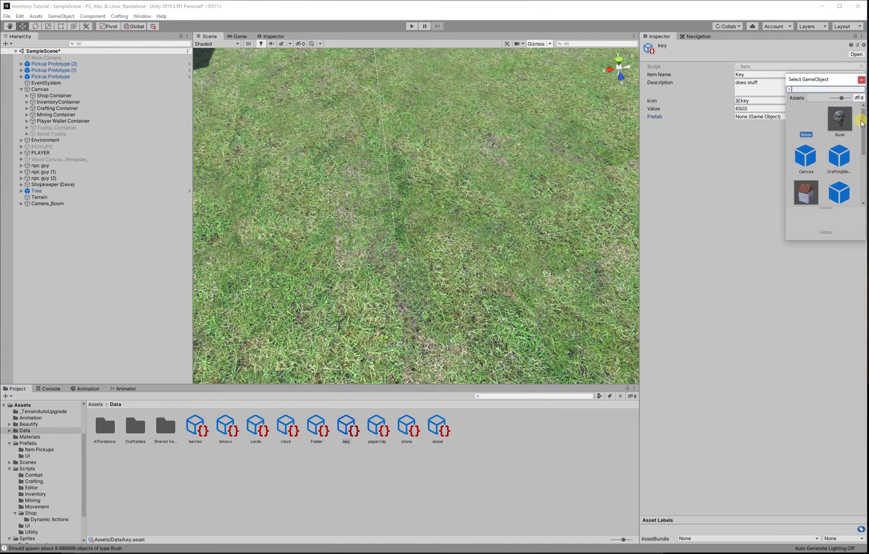
type("key")
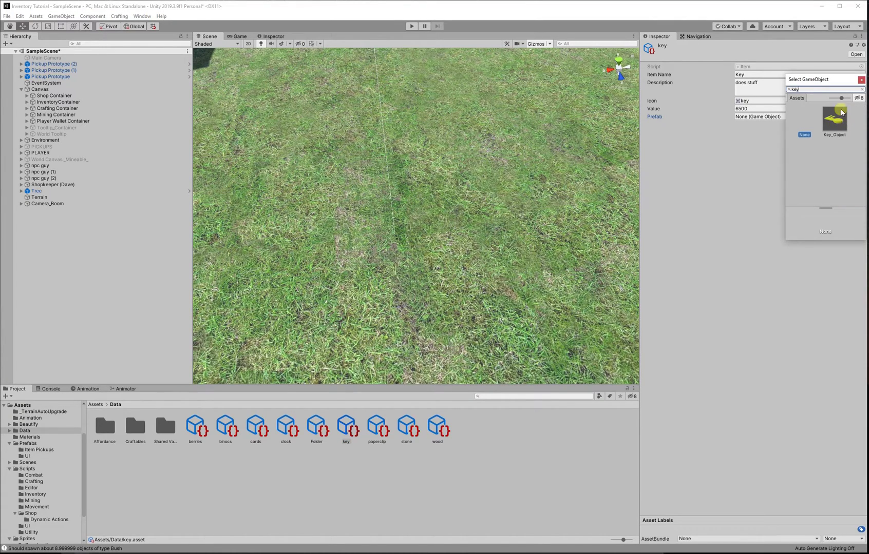
double_click(834, 123)
left_click(116, 288)
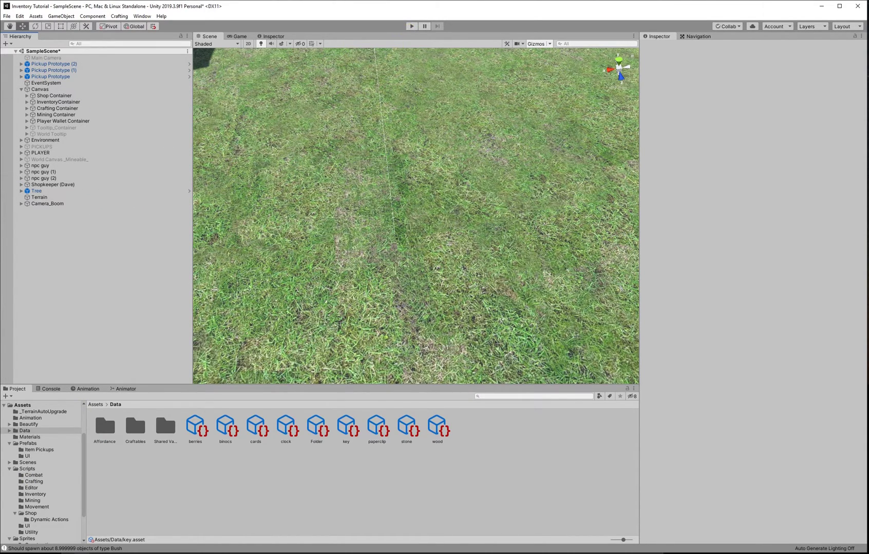
Step: In Inventory.cs's DropItem, instantiate item.Prefab as GameObject o at the old offset and rotation and get its Pickup component as p
key("alt+Tab")
left_click(215, 58)
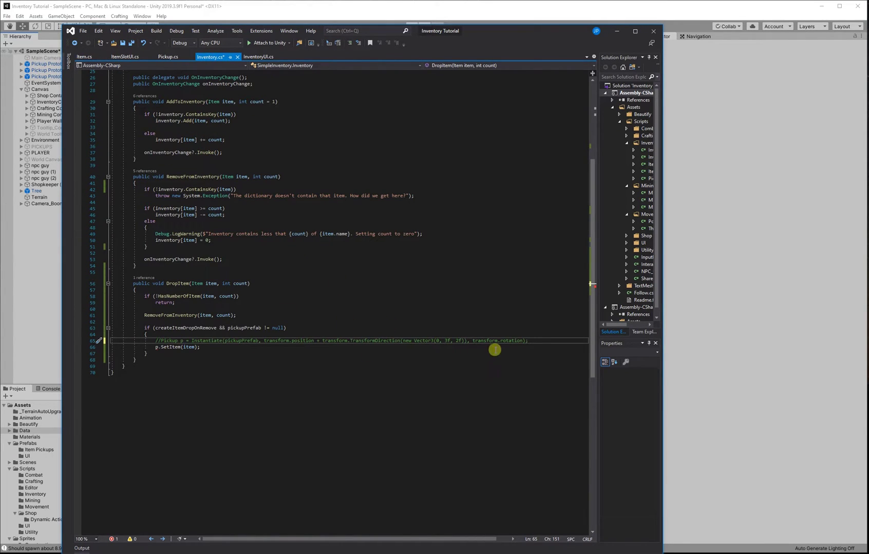
key("Return")
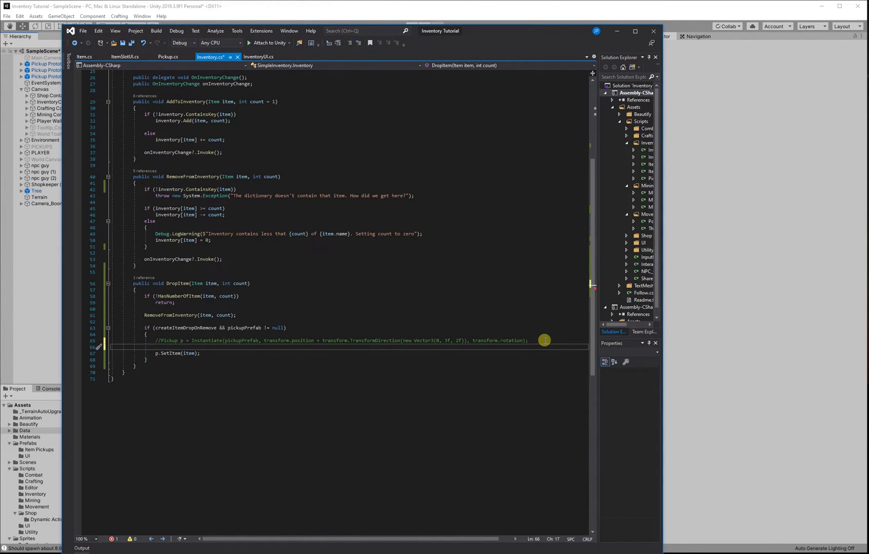
type("GameObject o = Instantiate(item.Prefab, transform.position + transform.TransformDirection(new Vector3(0, 3f, 2f)), transform.rotation); Pickup p = o.GetComponent<Pickup>();")
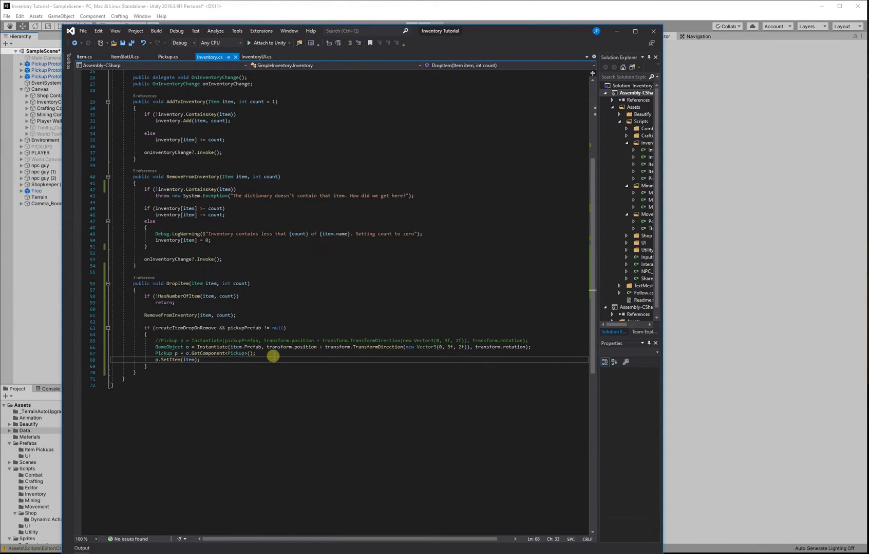
left_click(271, 360)
Step: Make the Instantiate call's first argument the conditional item.Prefab != null ? item.Prefab : pickupPrefab
left_click(229, 347)
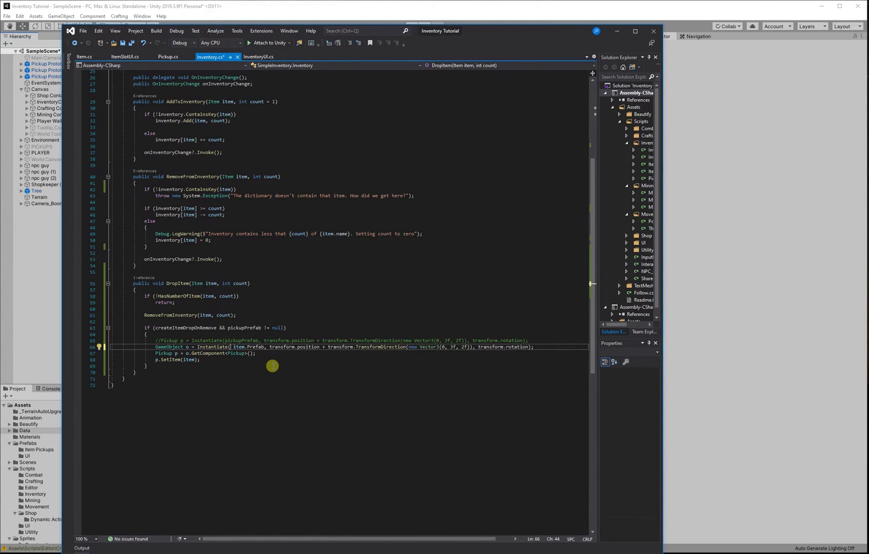
type("if ite")
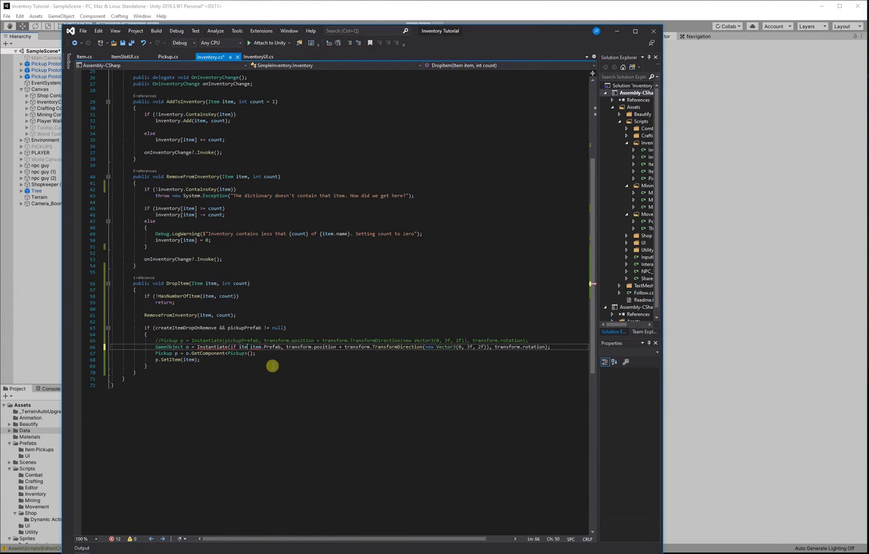
type("m.Prefab != null ? item.Prefab : ")
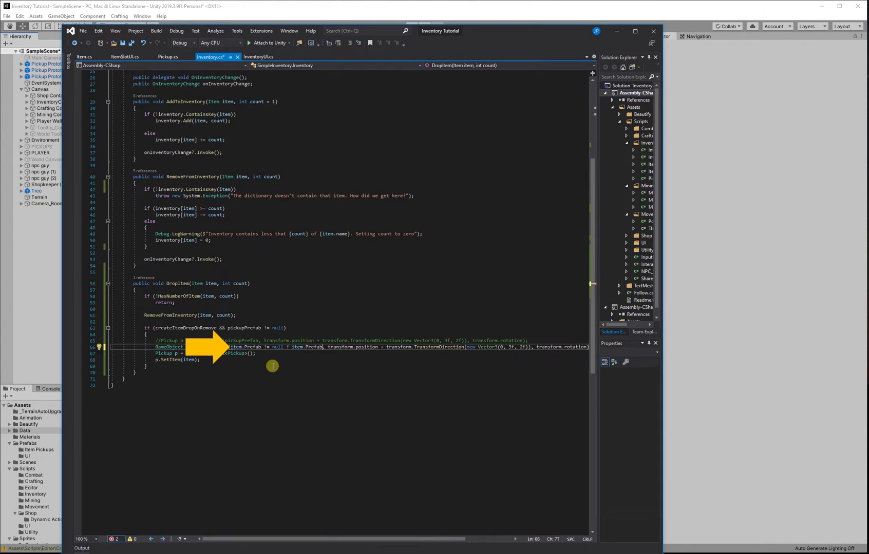
type("pickupPrefab")
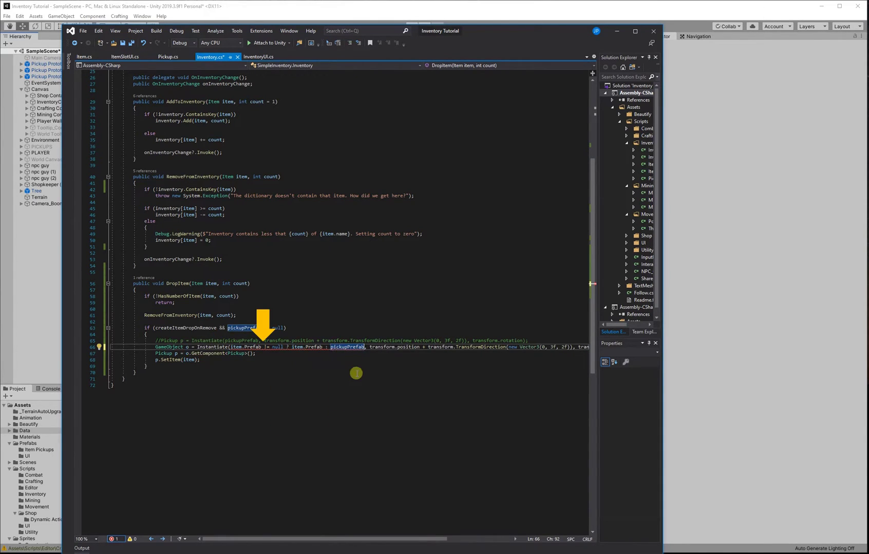
Step: Assign the Instantiate result directly to Pickup p, replacing GameObject o and removing the separate GetComponent line
mouse_move(164, 353)
left_mouse_down()
mouse_move(178, 353)
mouse_move(155, 347)
left_mouse_up()
key("ctrl+x")
key("ctrl+v")
type("=")
key("Down")
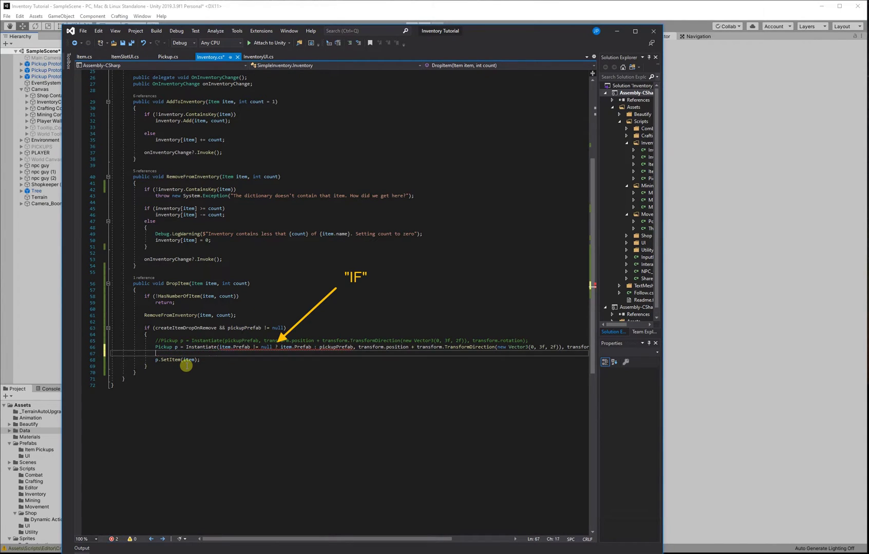
key("BackSpace")
key("BackSpace")
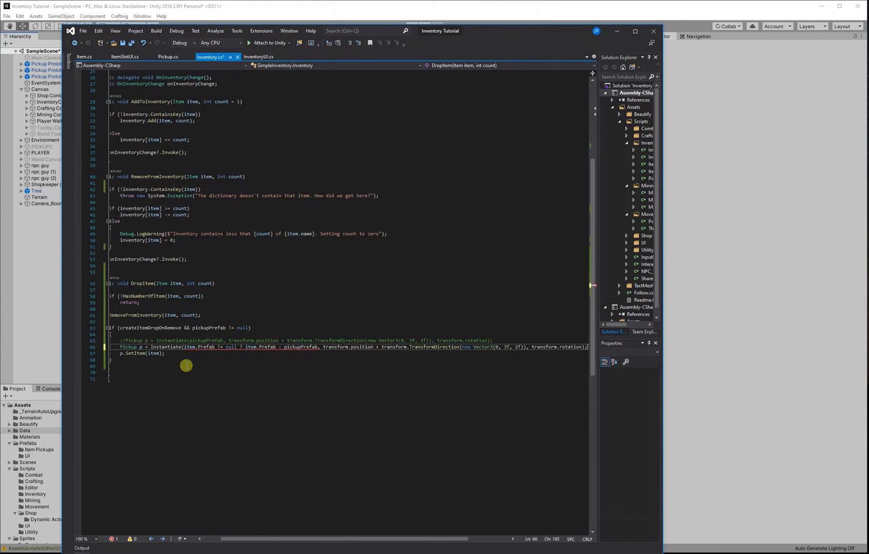
Step: Split the Instantiate call so its position and rotation arguments each sit on their own line
left_click(322, 347)
key("Return")
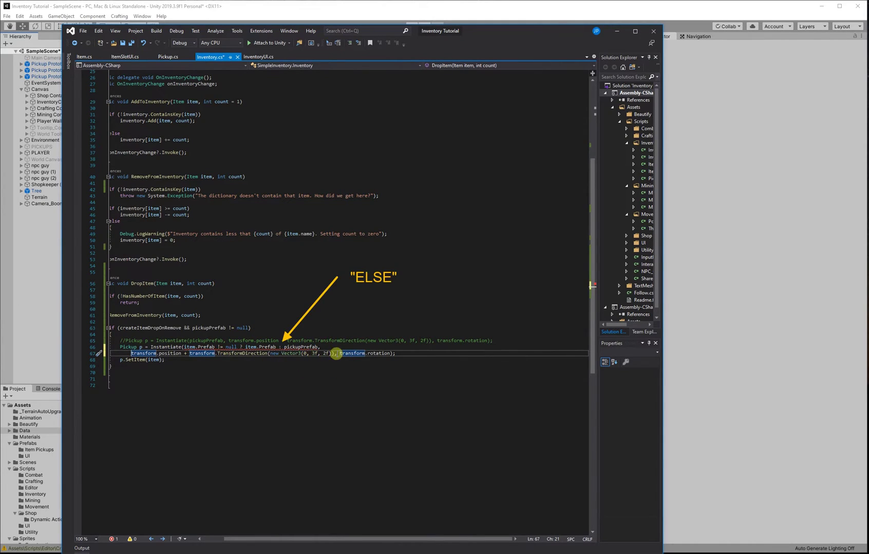
left_click(337, 354)
key("Return")
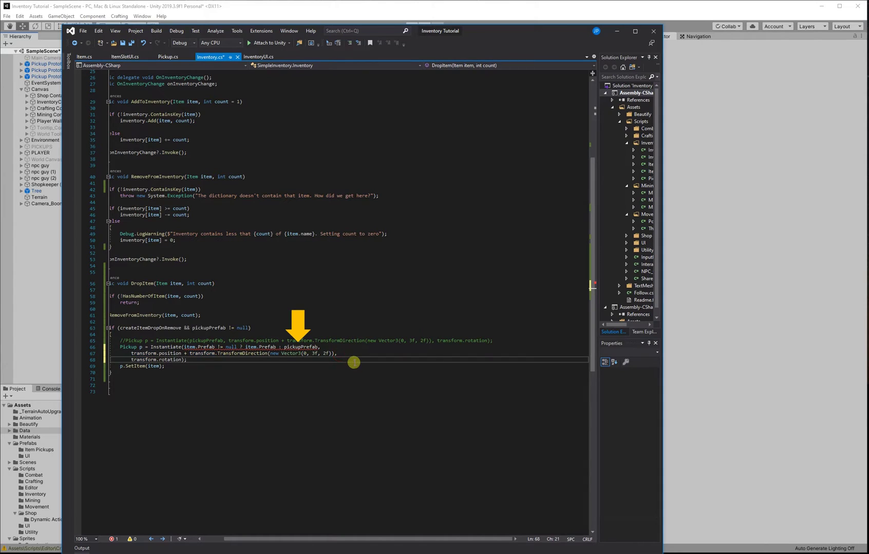
Step: Append .GetComponent<Pickup>() to item.Prefab in the Instantiate conditional so both branches are Pickup objects, and save Inventory.cs
left_click(278, 347)
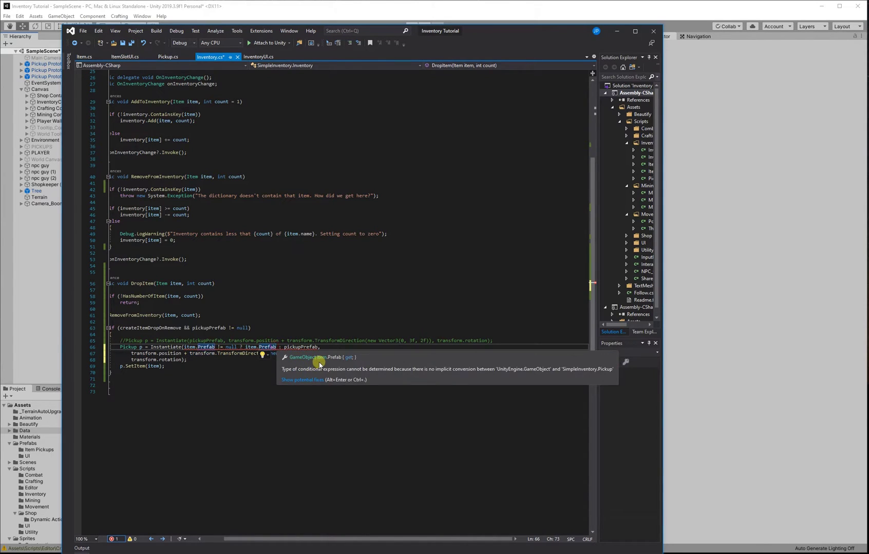
type(".GetComponent<Pickup")
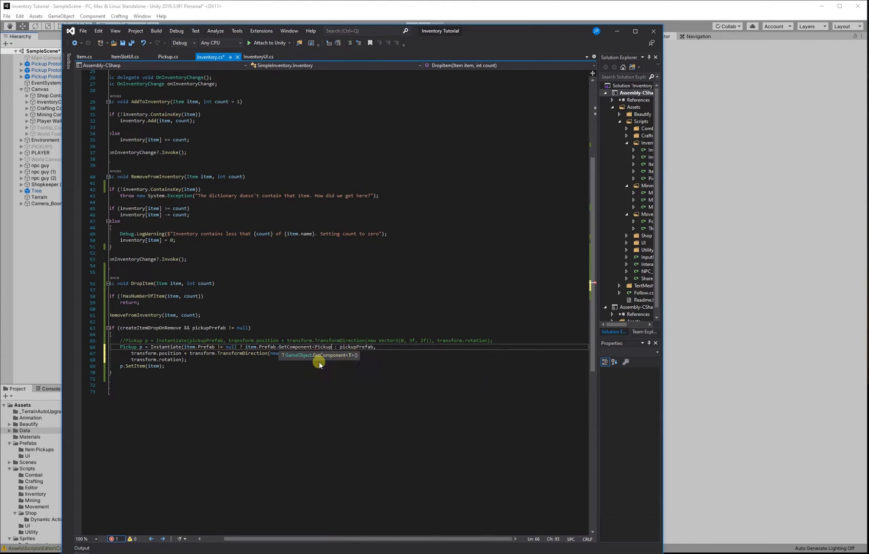
type(">()")
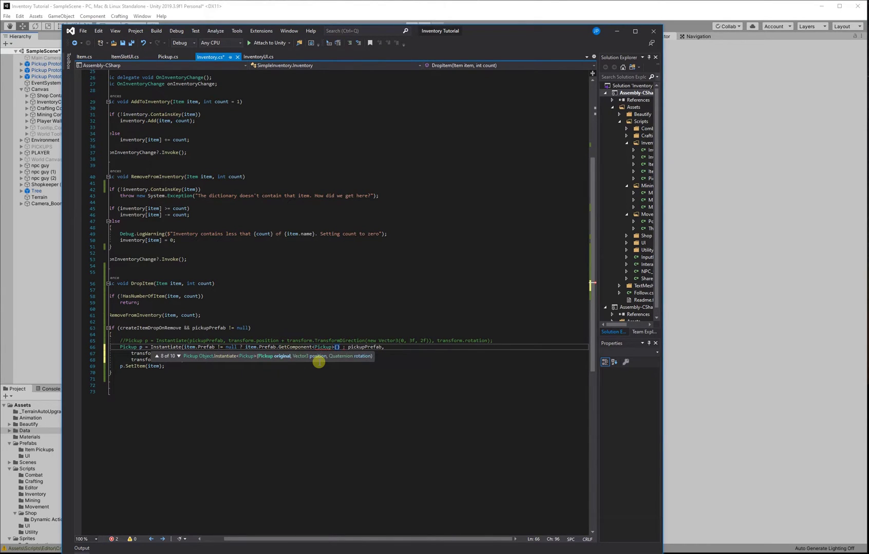
left_click(422, 354)
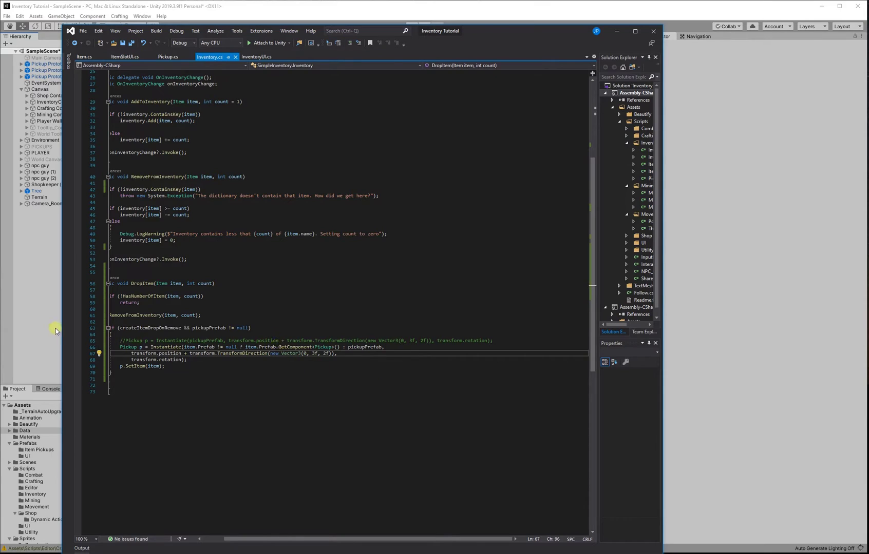
Step: Run the scene in Unity, collect the key and alarm clock pickups, and drop both items from the inventory
left_click(53, 300)
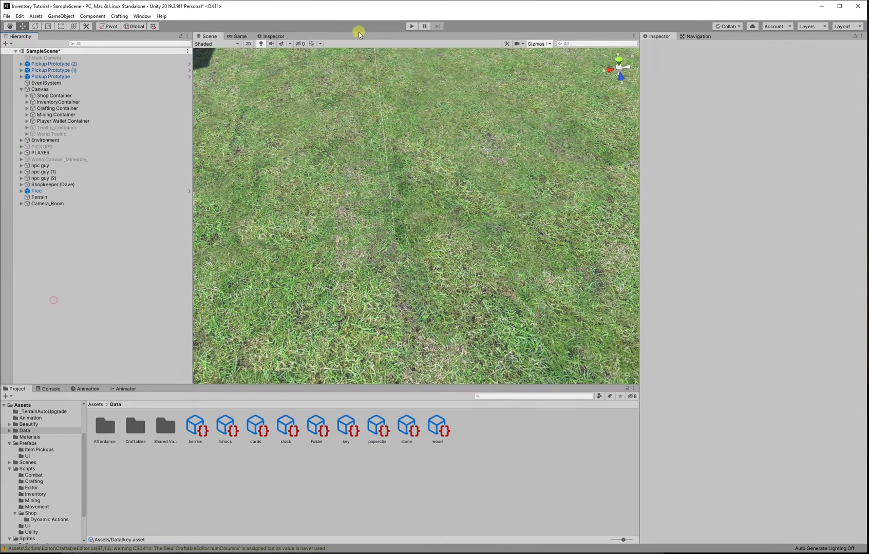
left_click(413, 26)
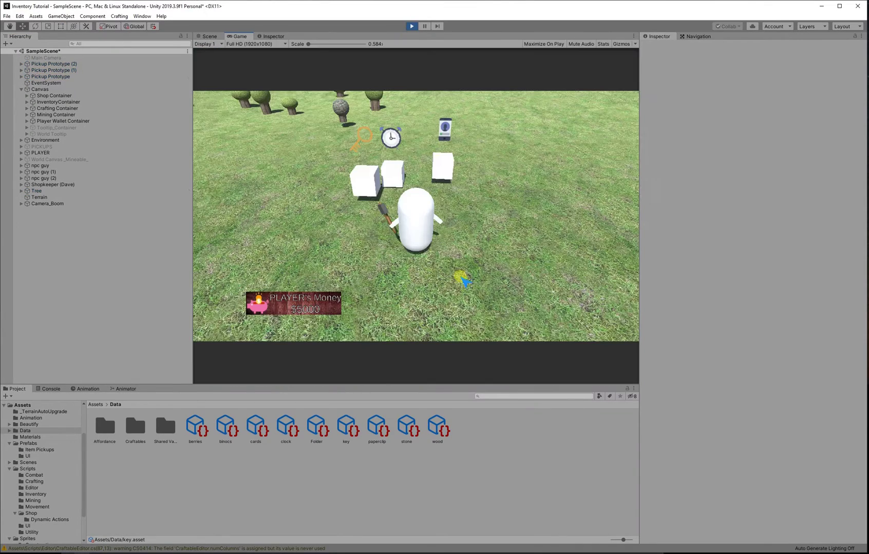
left_click(458, 275)
left_click(215, 226)
key("i")
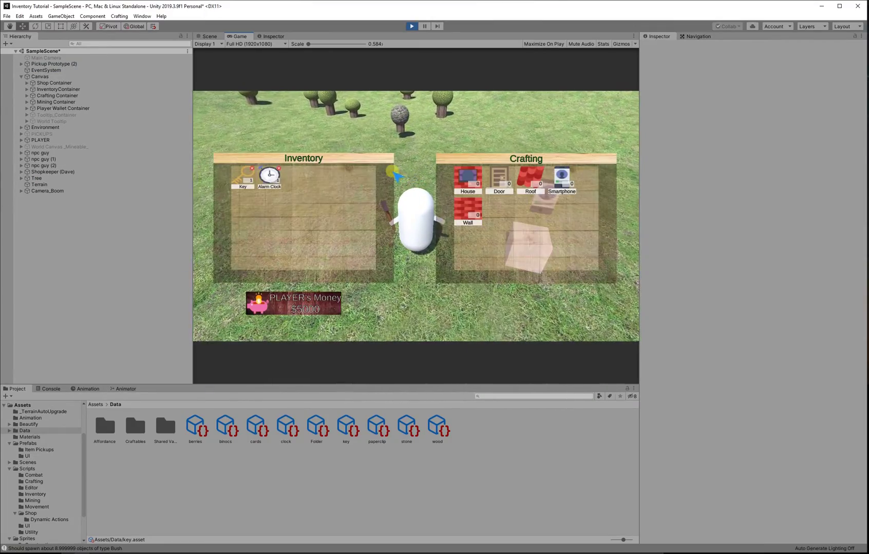
left_click(252, 169)
key("a")
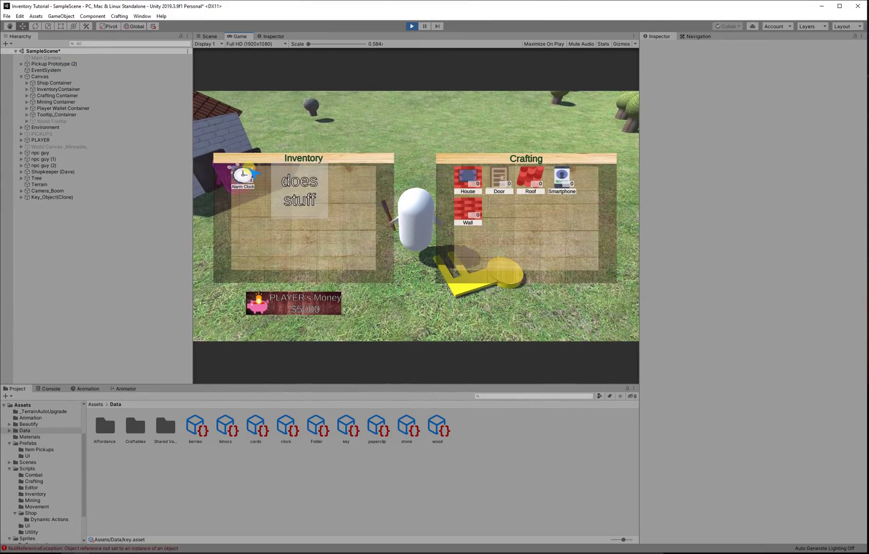
left_click(252, 169)
Step: Walk the player over the dropped key and alarm clock, check the inventory for them, and stop the play test
key("i")
key("s")
key("d")
key("w")
key("d")
key("a")
key("d")
key("d")
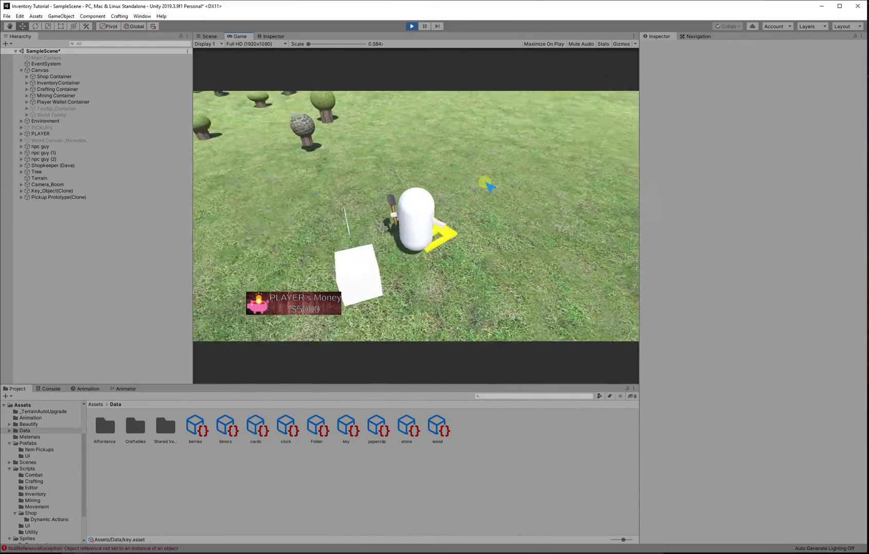
key("s")
key("w")
key("a")
key("i")
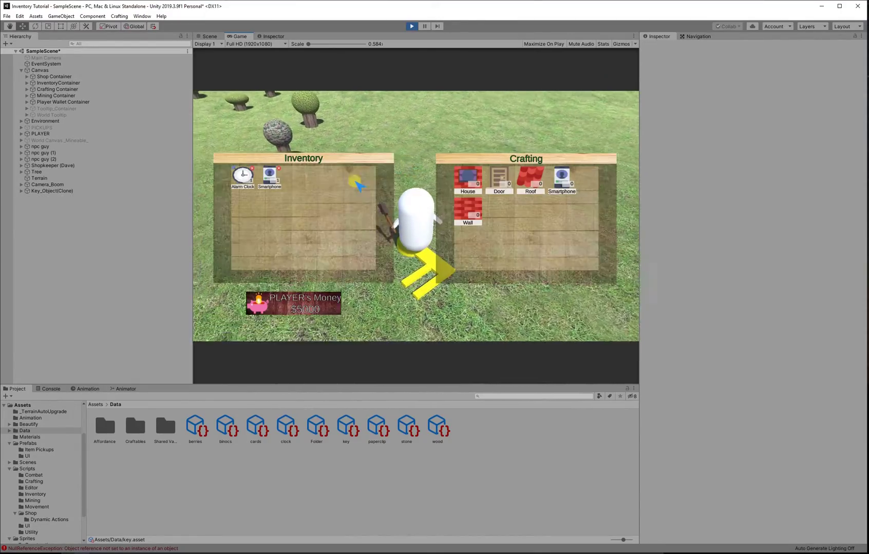
key("ctrl+p")
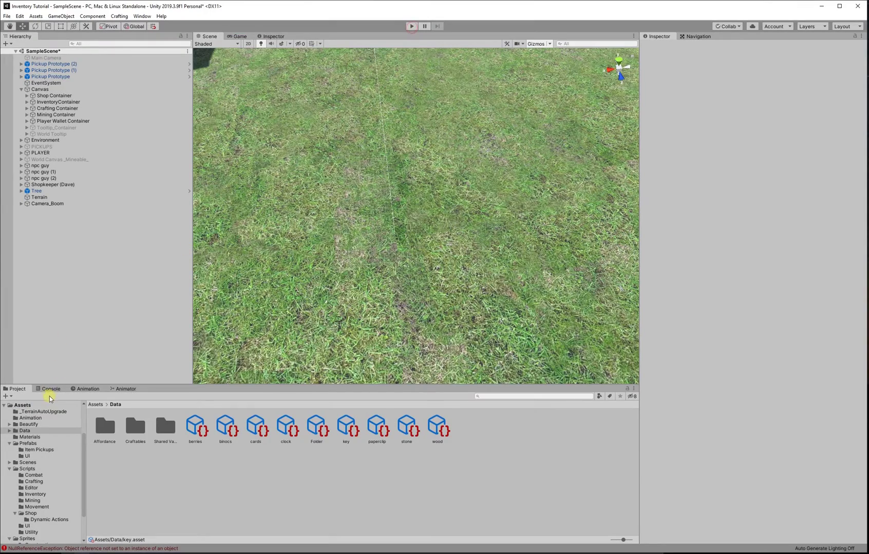
Step: Extend the if condition in Pickup.cs's SetItem method with && overheadImage != null
left_click(49, 389)
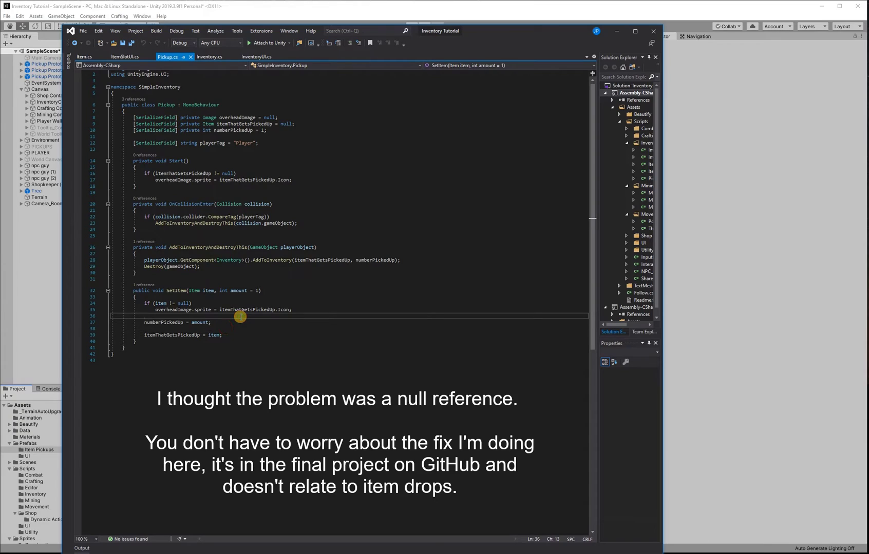
left_click(188, 303)
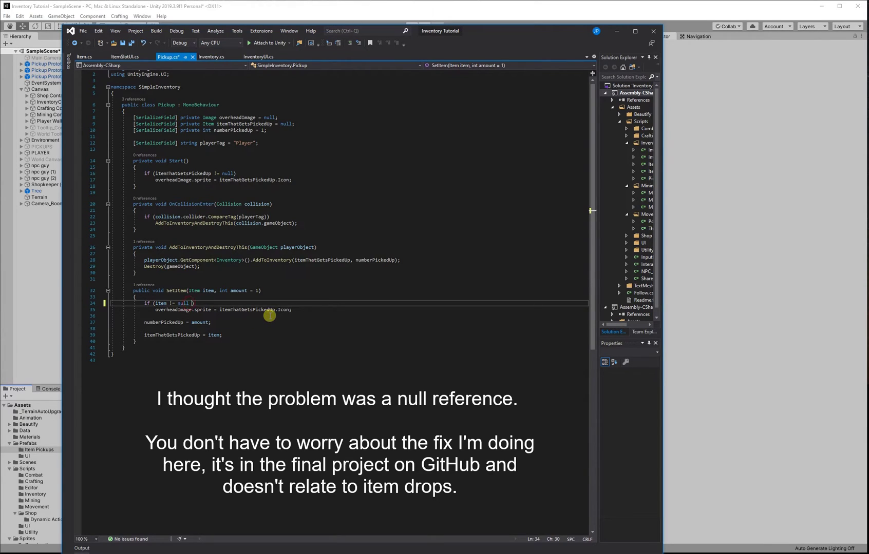
type("&& overheadImage != null")
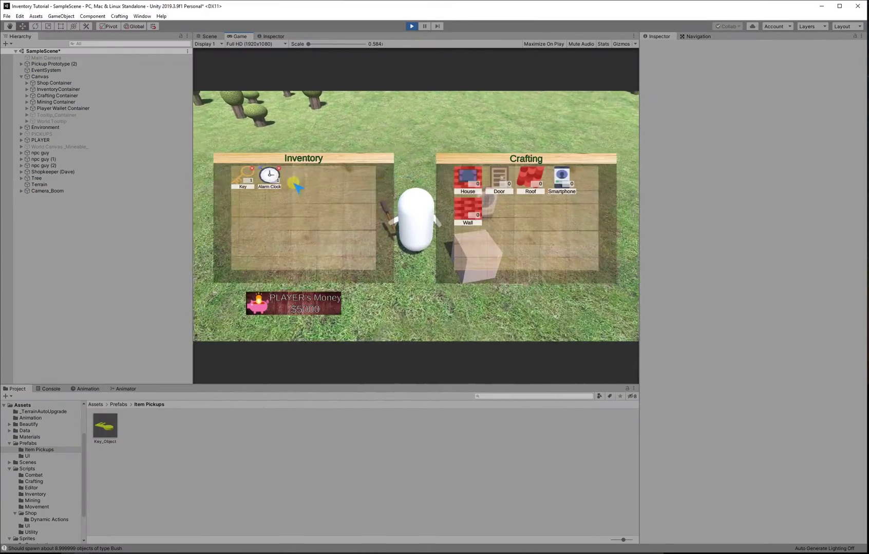
Step: Drop the alarm clock and key in the play test, walk toward the drops, recheck the inventory, and stop playing
left_click(278, 169)
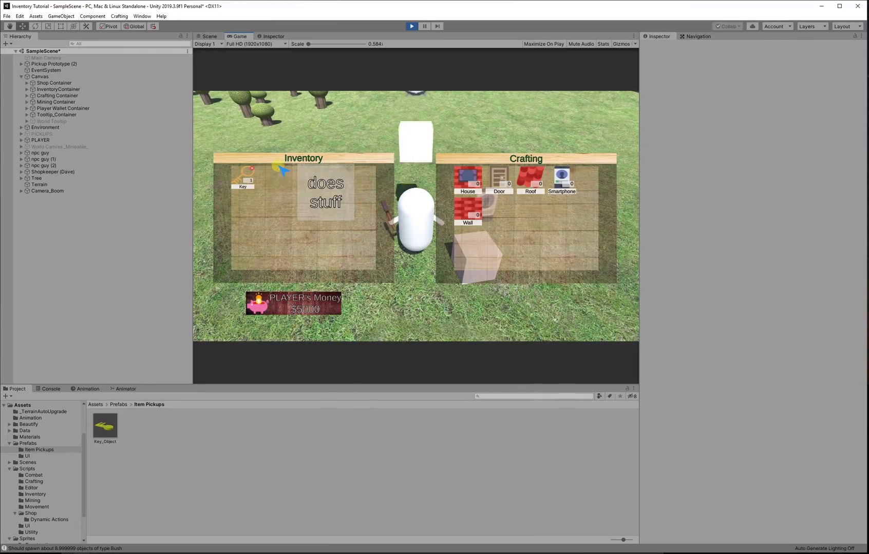
left_click(251, 168)
key("i")
key("w")
key("i")
key("i")
left_click(413, 26)
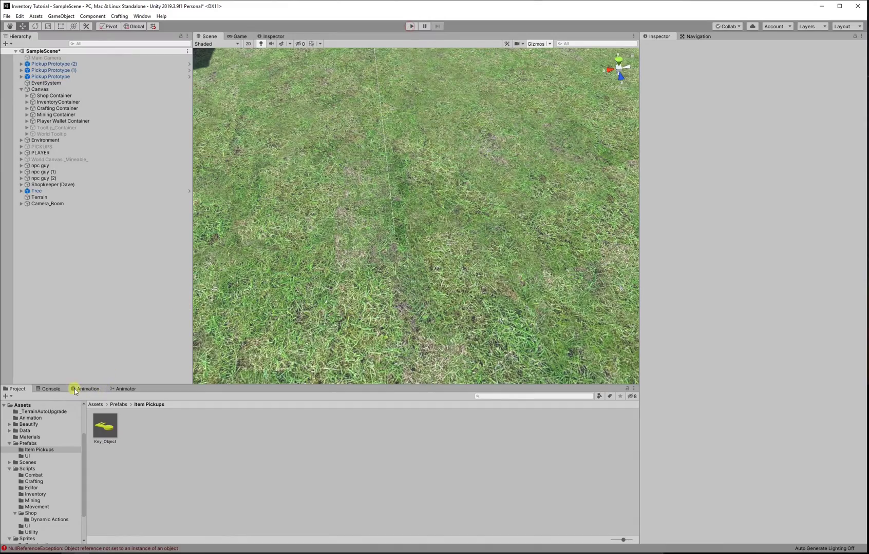
Step: Open Pickup.cs from the console's NullReferenceException entry and copy SetItem's overheadImage null check with its sprite assignment
left_click(50, 389)
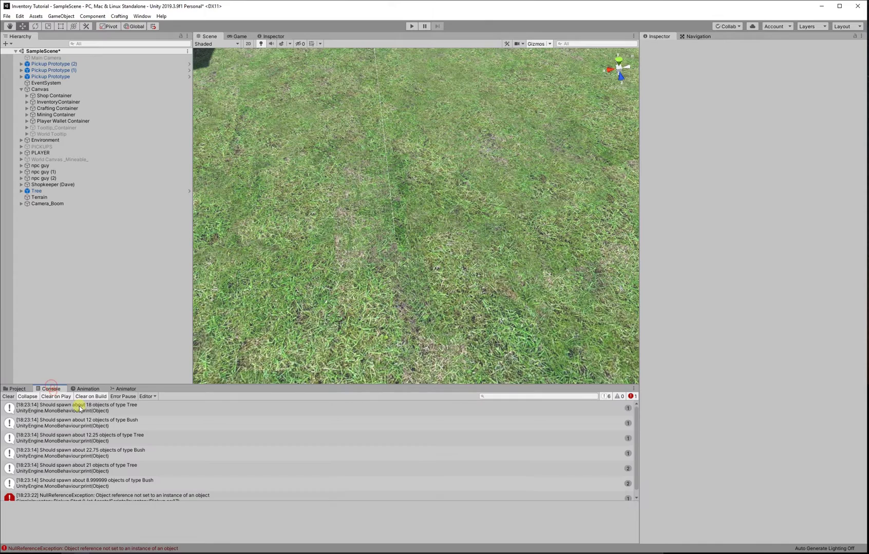
double_click(155, 498)
left_click_drag(292, 310, 145, 304)
Step: Add a private void SetImage() method below SetItem containing the copied null check and sprite assignment
left_click(287, 275)
left_click(303, 341)
key("Return")
key("Return")
type("private void SetI")
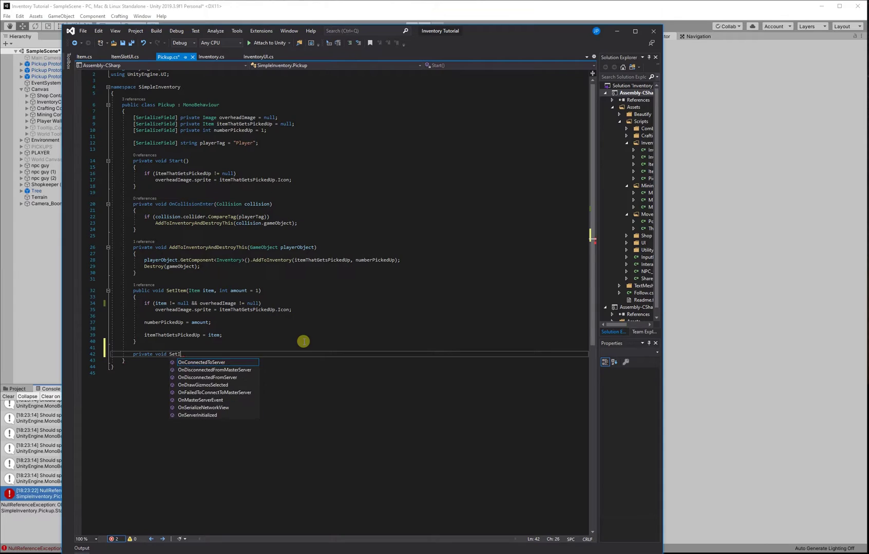
type("mage()")
key("Return")
type("{")
key("Return")
key("ctrl+v")
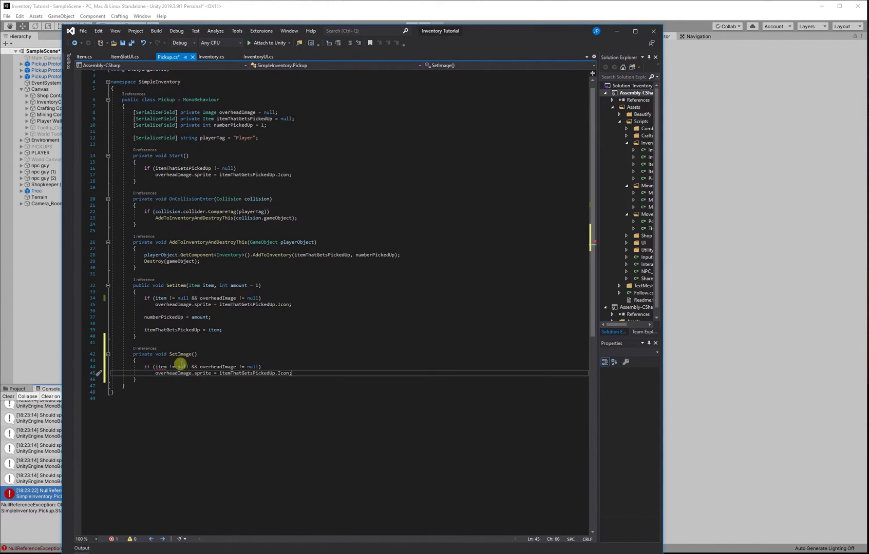
Step: Give SetImage an Item item parameter and use item instead of itemThatGetsPickedUp in its sprite assignment
left_click(195, 354)
type("Item item")
left_click(354, 373)
double_click(160, 367)
key("ctrl+c")
double_click(246, 374)
key("ctrl+v")
Step: Replace the image-setting code in Pickup's Start method with SetImage(itemThatGetsPickedUp);
left_click_drag(292, 175, 144, 168)
type("SetImage(itemThatGetsPickedUp);")
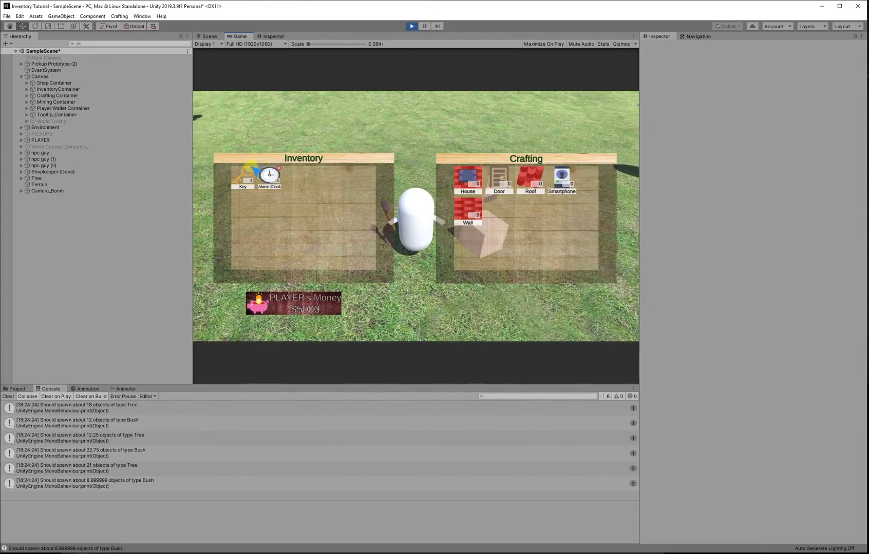
Step: Drop the key from the inventory in the play test, close the inventory, and walk the player onto the dropped key
left_click(251, 167)
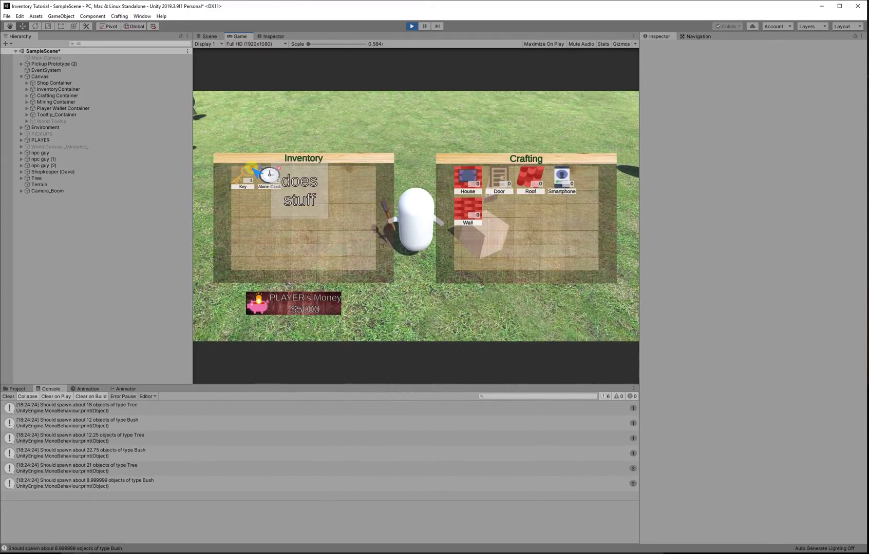
key("i")
key("w")
key("s")
key("w")
key("s")
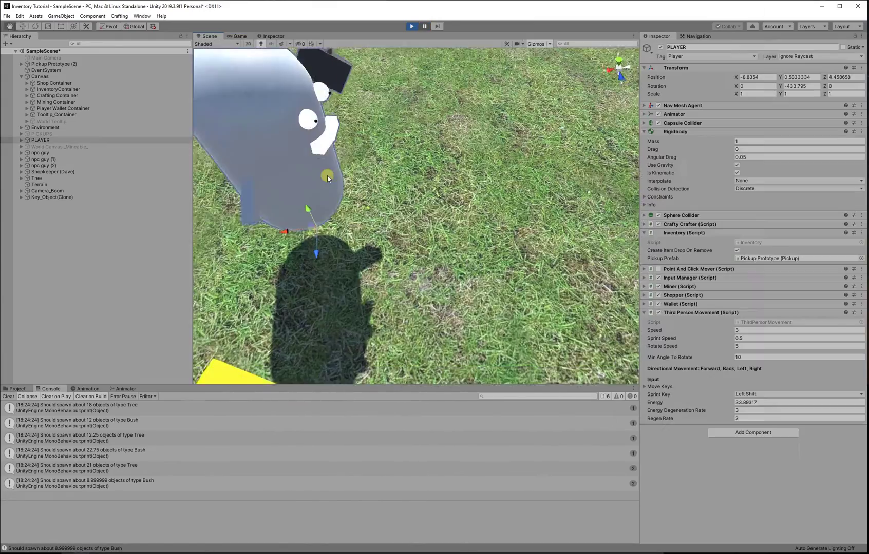
Step: Examine PLAYER's Capsule Collider settings and compare the collider's height with the dropped key in the Scene view
right_click_drag(327, 177, 442, 227)
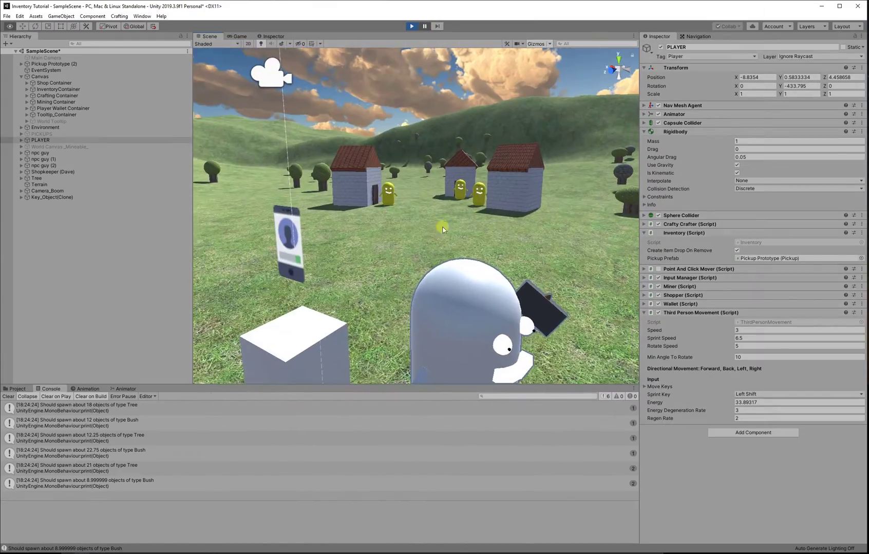
middle_click_drag(442, 227, 382, 155)
left_click(703, 125)
scroll(488, 194, "down", 2)
right_click_drag(488, 194, 544, 230)
middle_click_drag(308, 220, 412, 162)
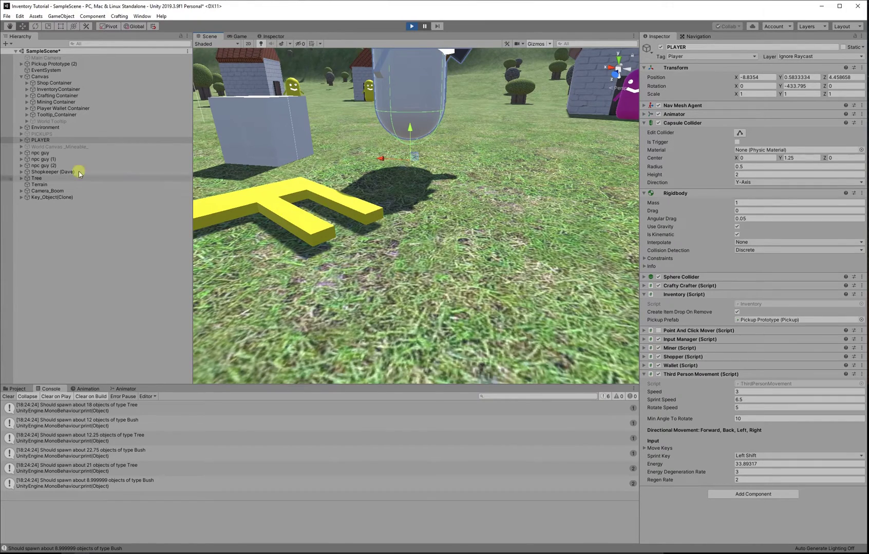
Step: Select the dropped Key_Object(Clone), try .4 as a value in its collider settings, and stop the play test
double_click(51, 197)
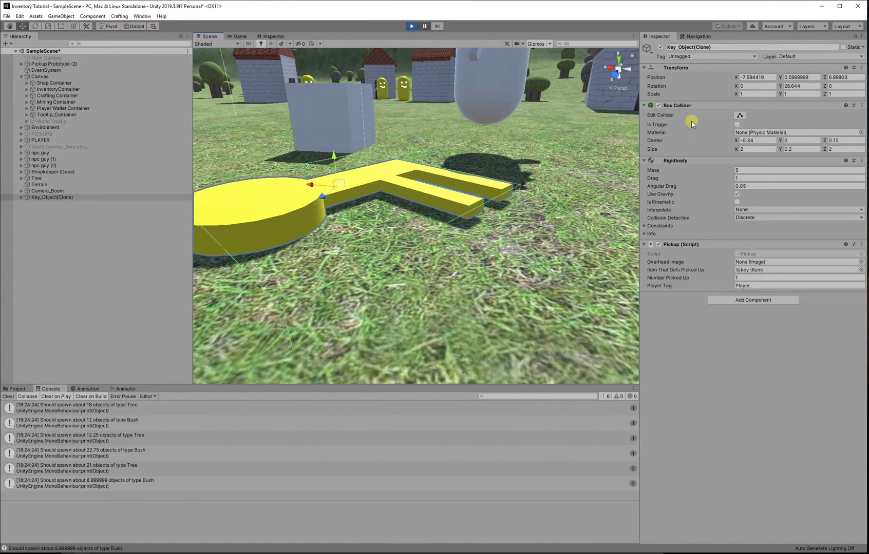
type(".4")
left_click_drag(343, 160, 321, 119)
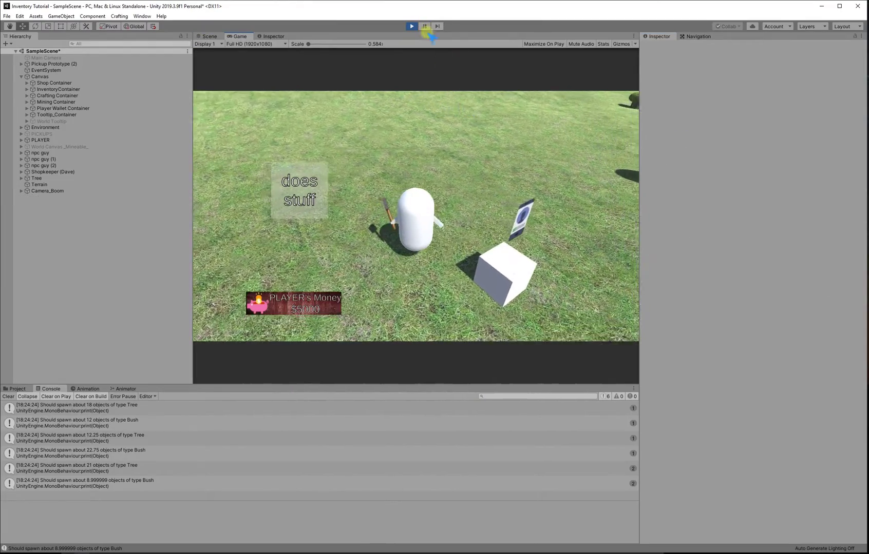
left_click(412, 26)
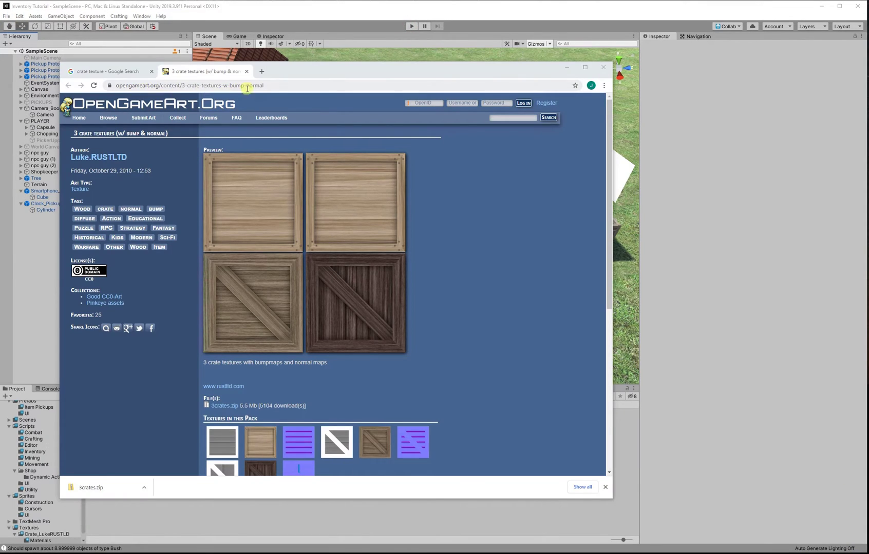
Step: Switch back to Unity and examine the crate0_diffuse material's map slots and the textures in the imported crate folder
left_click(35, 285)
left_click(114, 436)
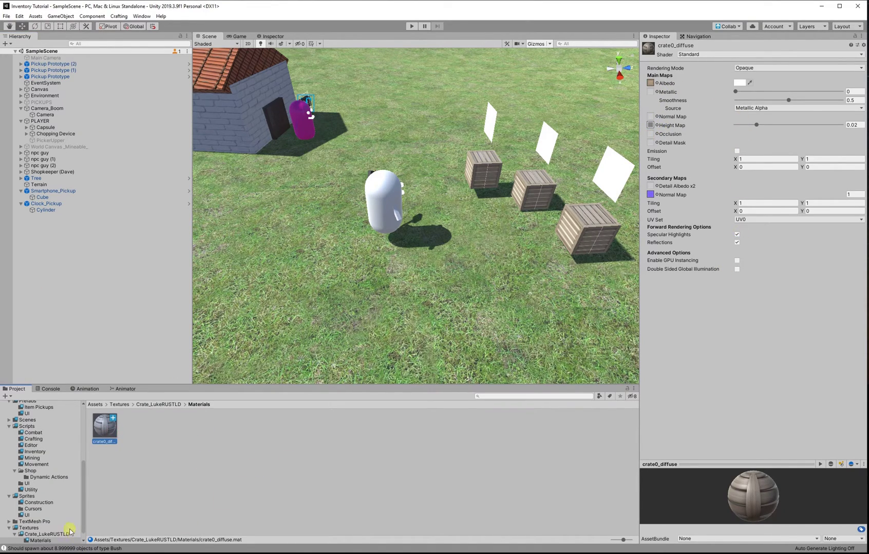
scroll(62, 530, "down", 1)
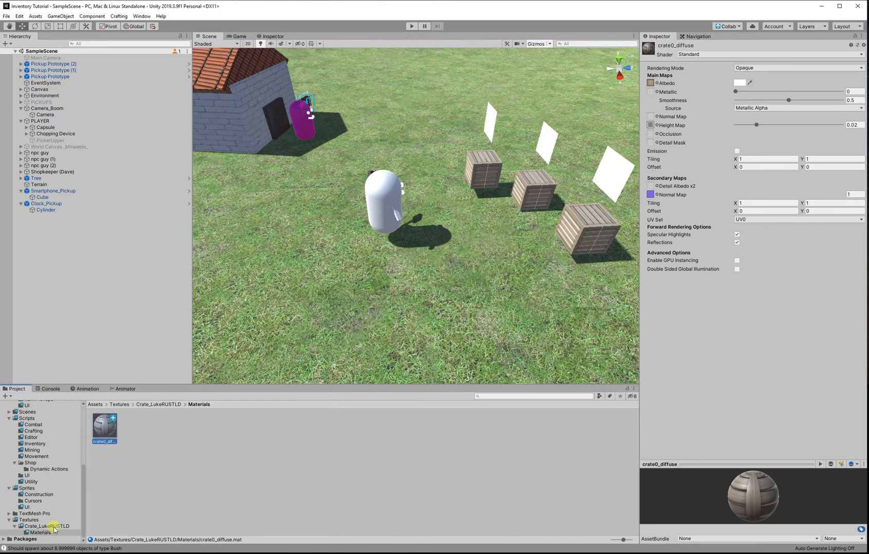
left_click(51, 527)
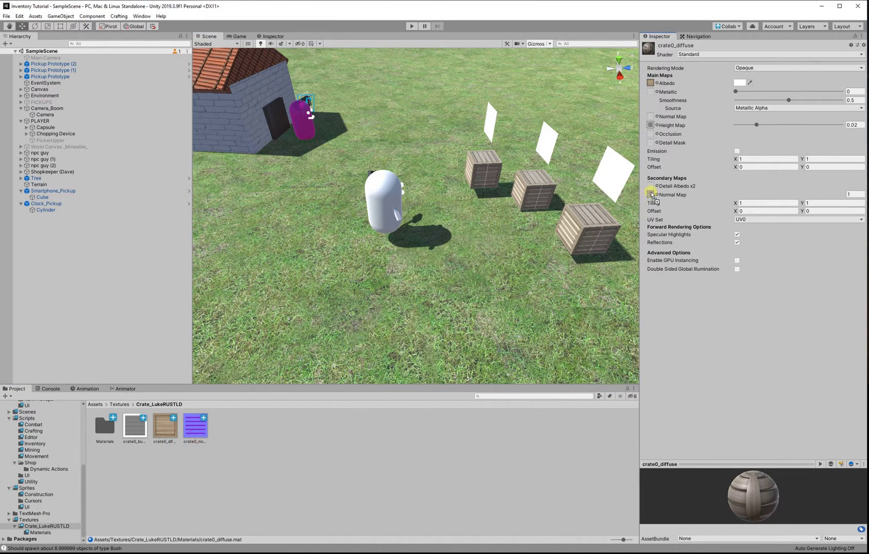
left_click(170, 233)
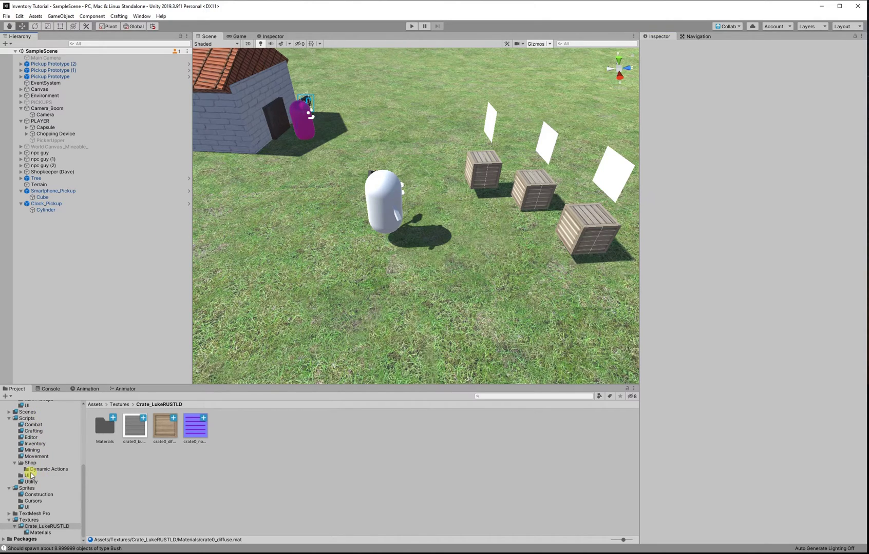
Step: Place another Pickup Prototype prefab among the crates in the scene and set its Item That Gets Picked Up to house
scroll(31, 475, "up", 2)
left_click(38, 417)
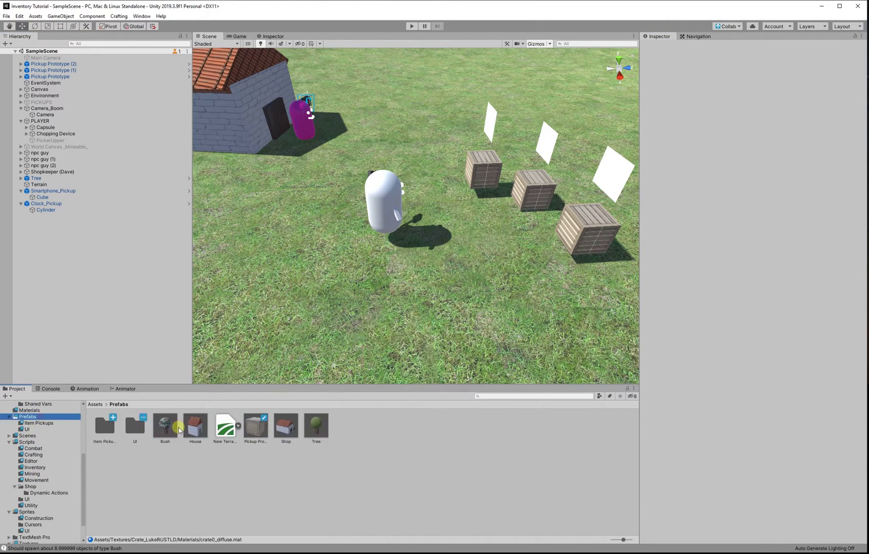
left_click_drag(259, 438, 504, 224)
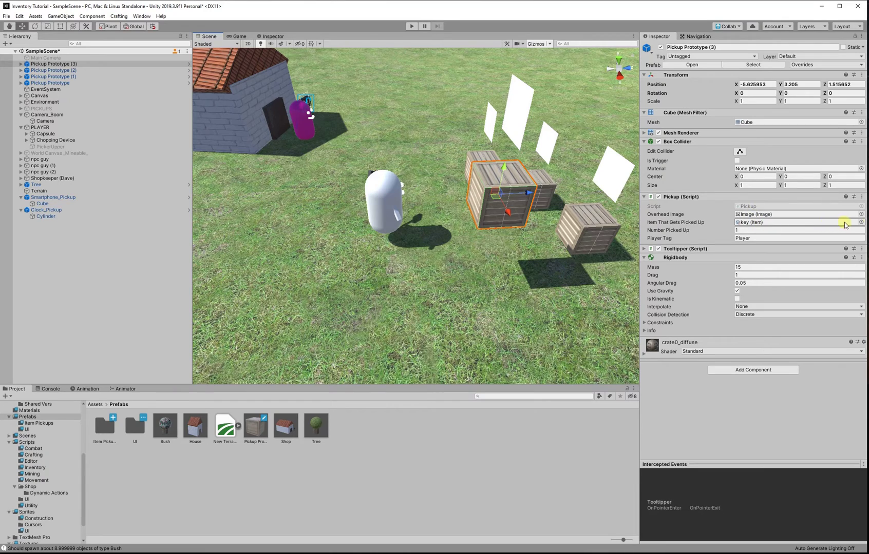
left_click(860, 222)
double_click(807, 150)
Step: Start a play test and walk the player through the crates and the clock and smartphone pickups to collect them
left_click(412, 26)
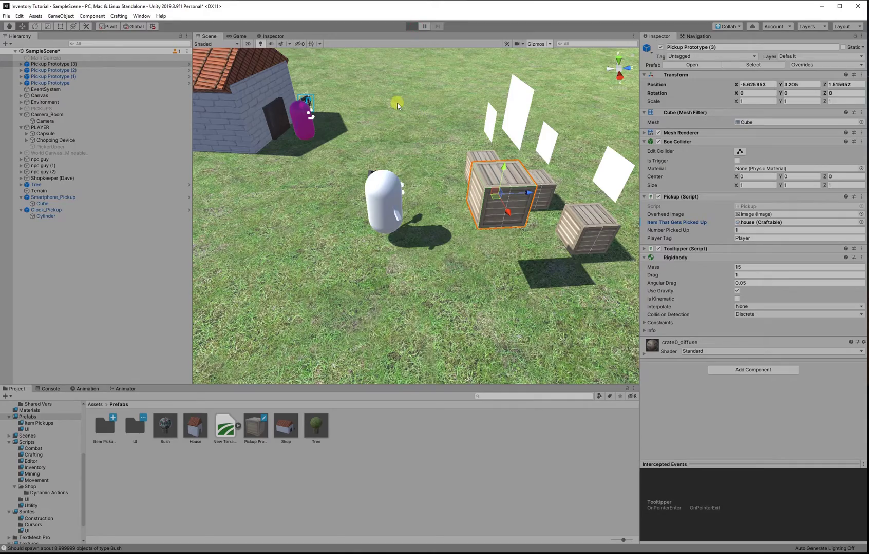
key("w")
key("d")
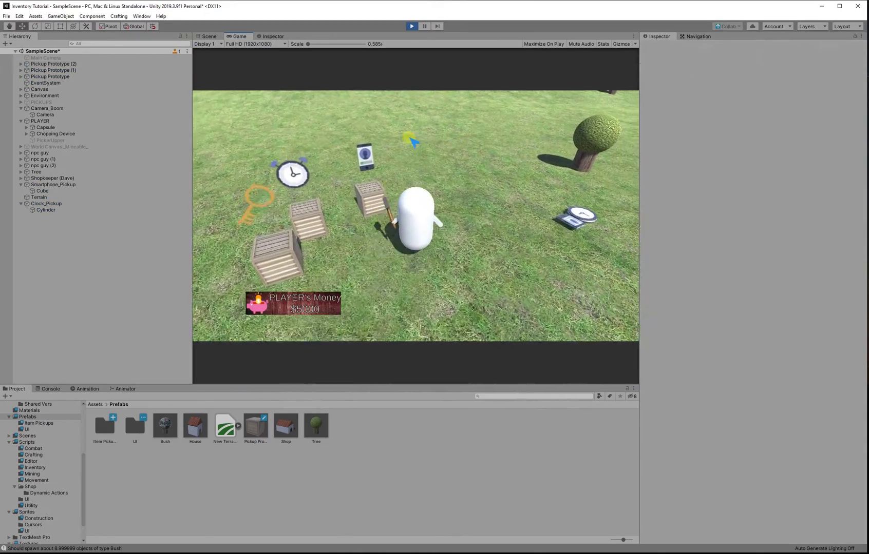
key("a")
key("w")
key("a")
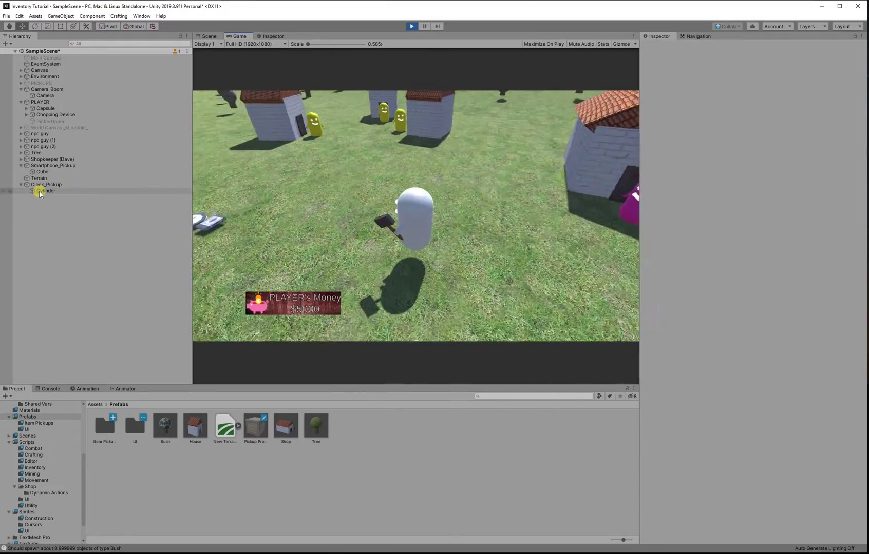
key("w")
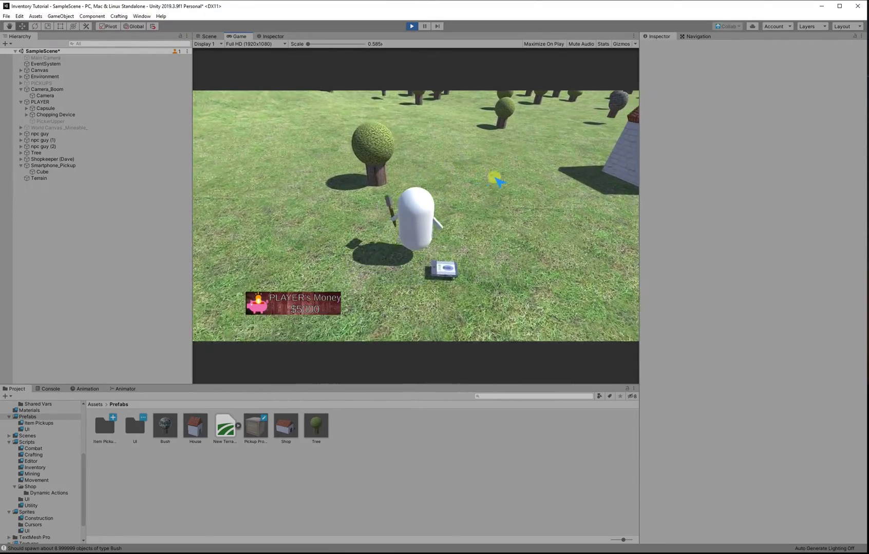
key("w")
key("d")
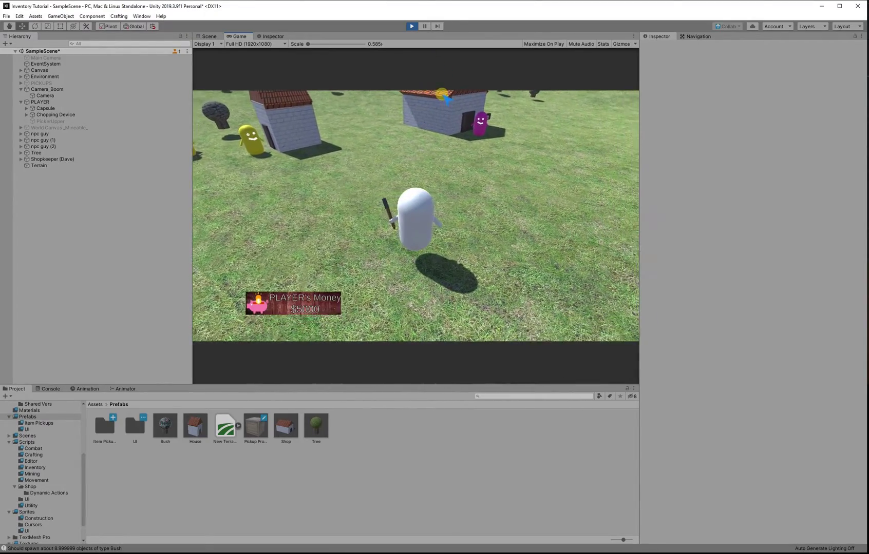
Step: Open the player's inventory in the play test, drop the collected clock, smartphone and key items, and close the inventory
key("i")
left_click(305, 168)
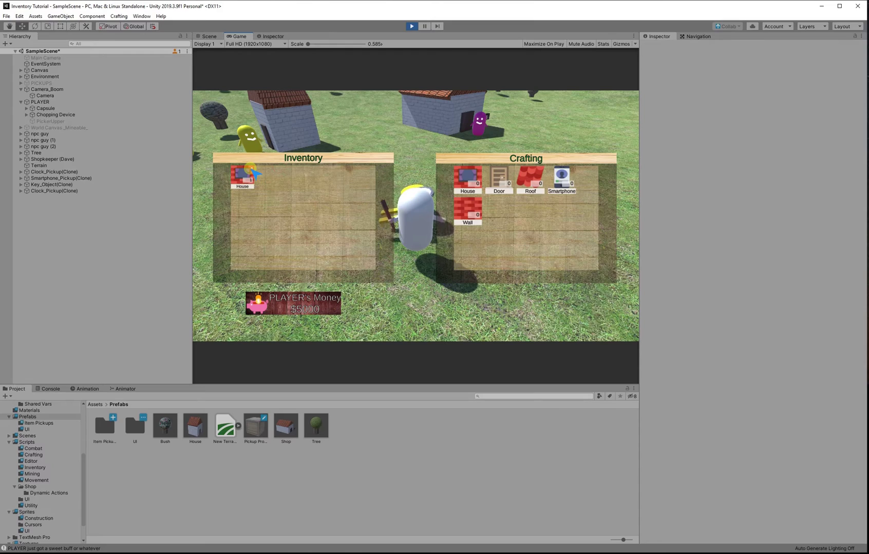
key("i")
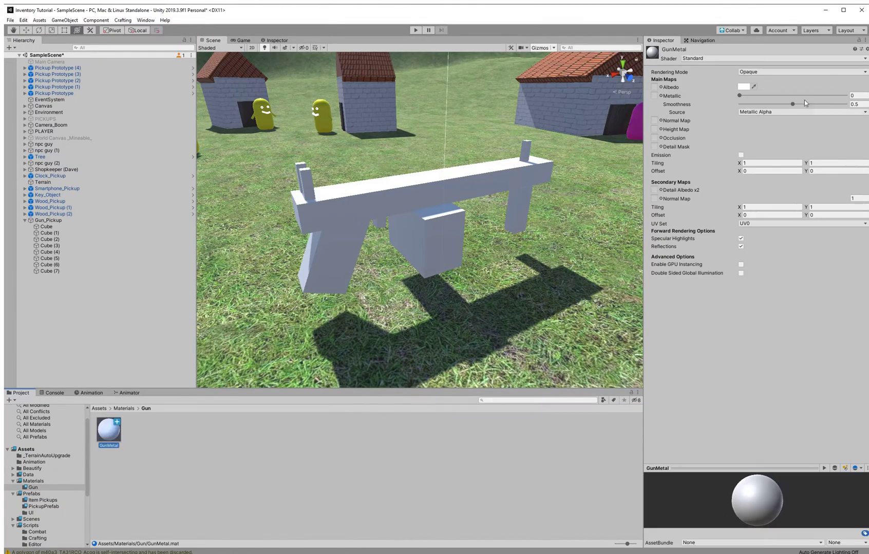
Step: Give GunMetal a near-black albedo, metallic 0.918 and smoothness 0.921, and apply it to all the cubes of Gun_Pickup
left_click(743, 86)
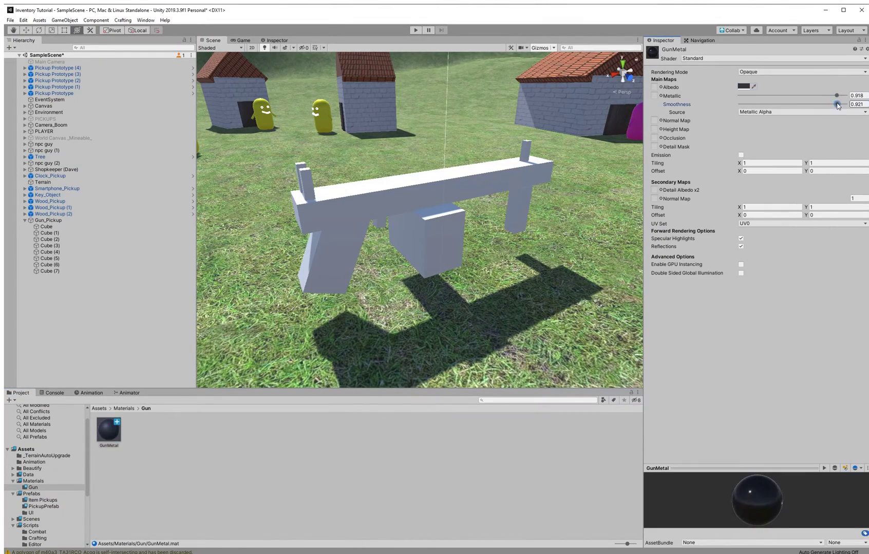
left_click(50, 271)
left_click(46, 226, "shift")
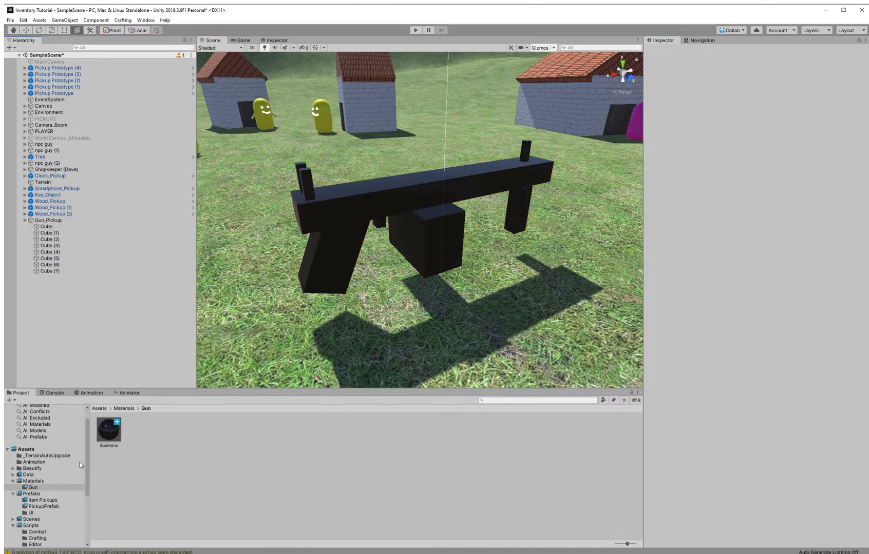